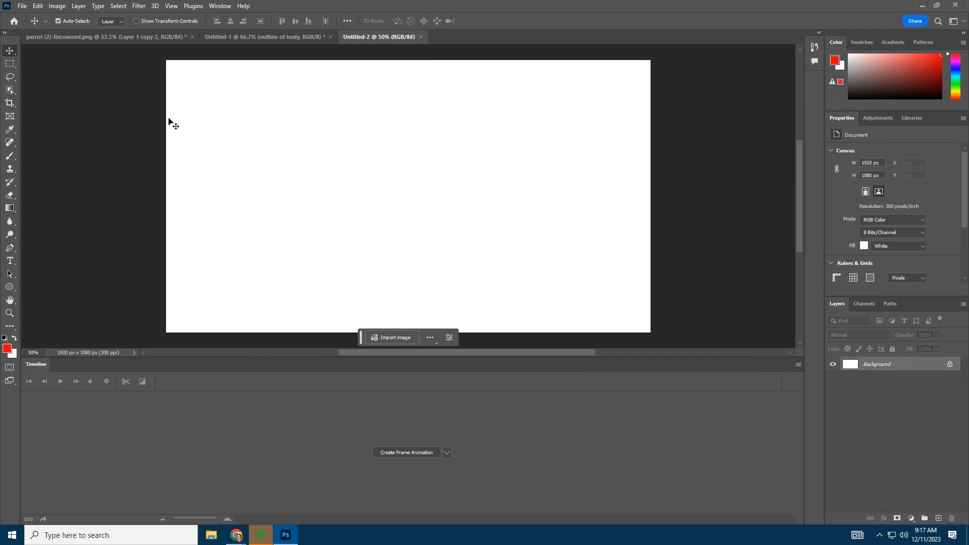
Paste the monster drawing, scale it proportionally to about 39%, and place it in the canvas's left half
key(ctrl+v)
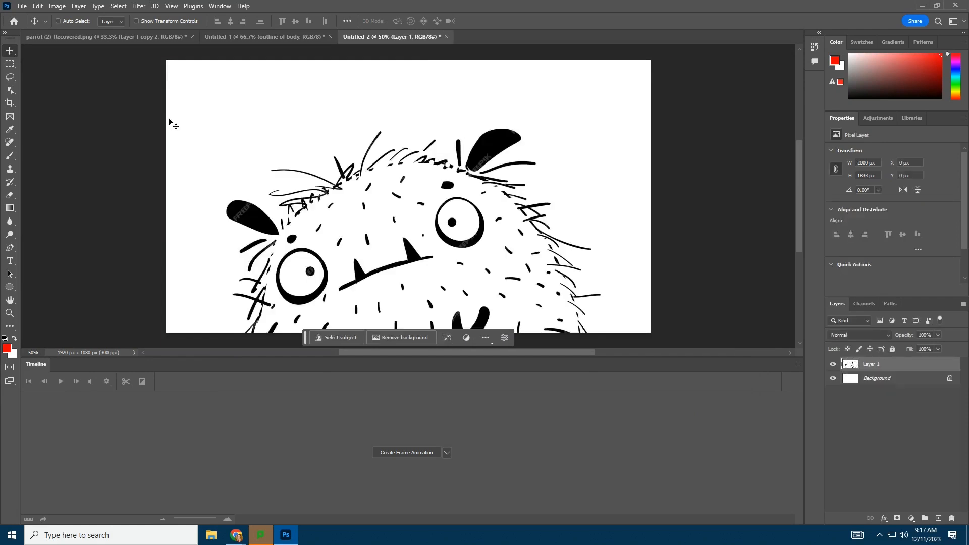
key(ctrl+t)
drag(670, 63, 461, 223)
drag(376, 275, 440, 151)
drag(541, 107, 424, 217)
drag(374, 282, 335, 145)
key(Return)
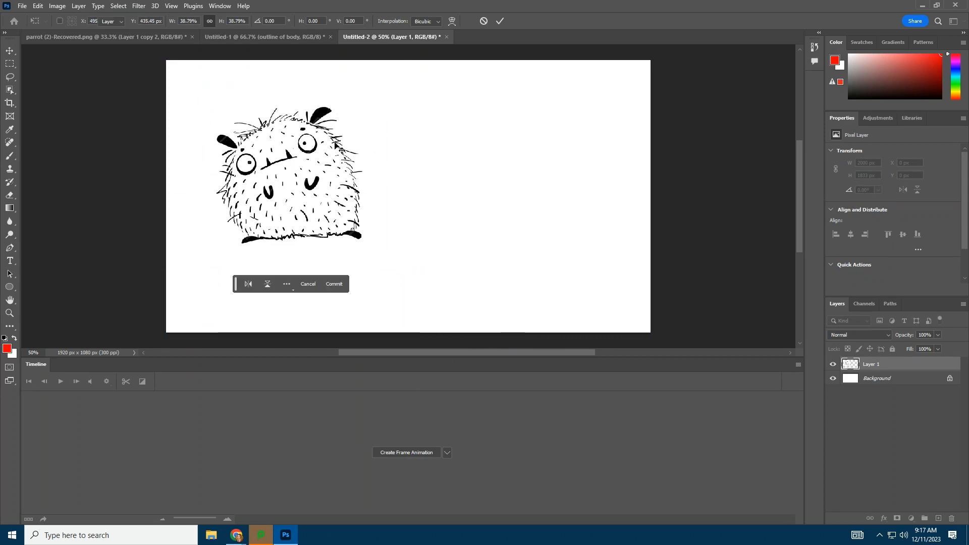
Hide the Timeline to enlarge the working area
click(210, 7)
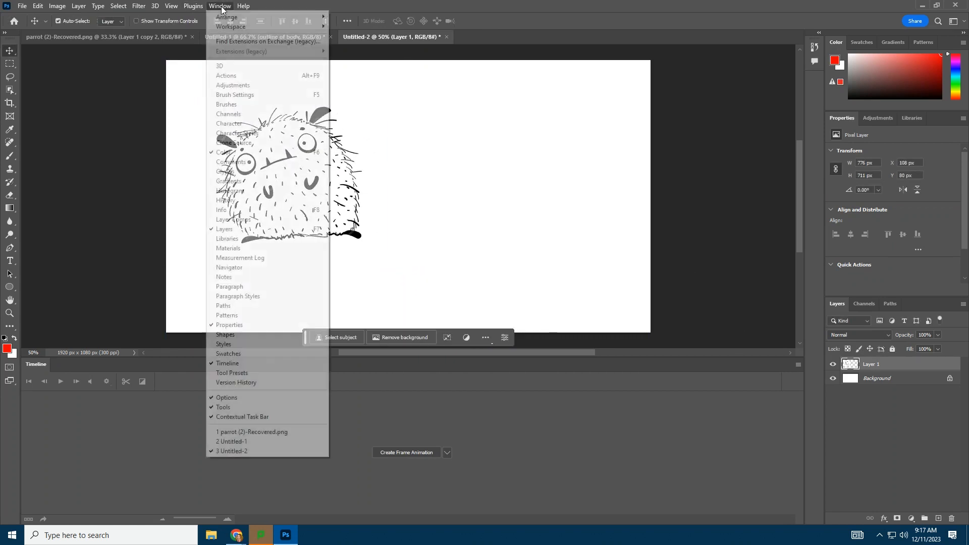
click(256, 361)
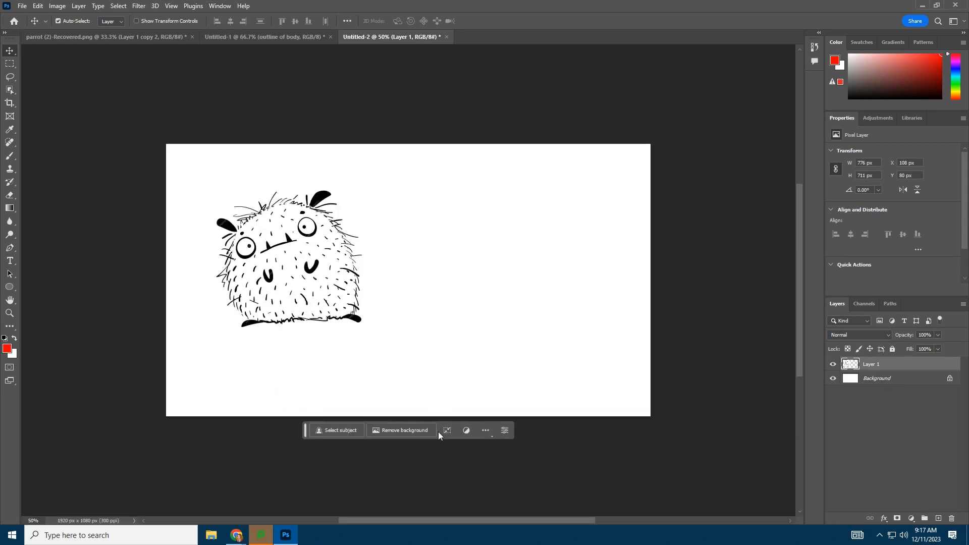
Draw an ellipse about 88 × 85 px around the monster's lower eye and set its stroke colour to blue #2b47b0
click(10, 286)
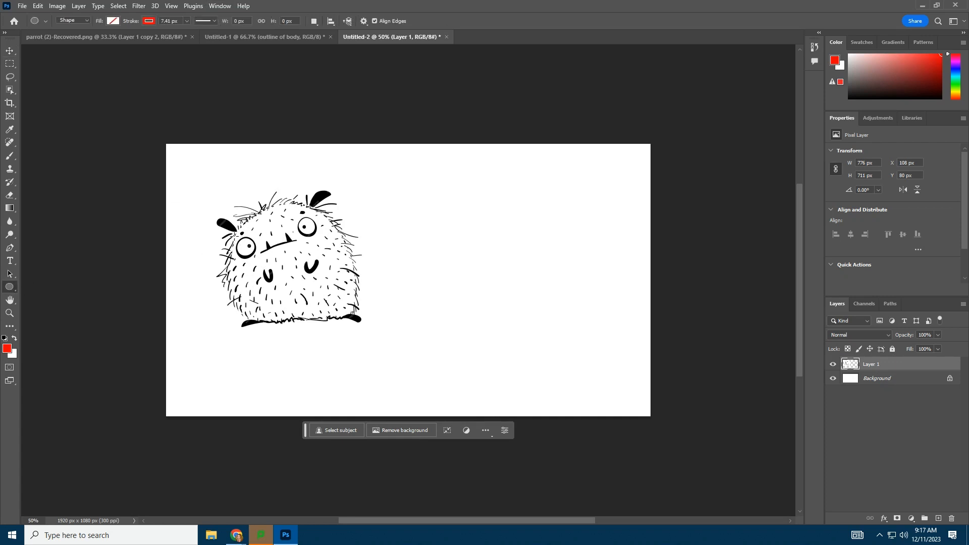
drag(233, 237, 255, 257)
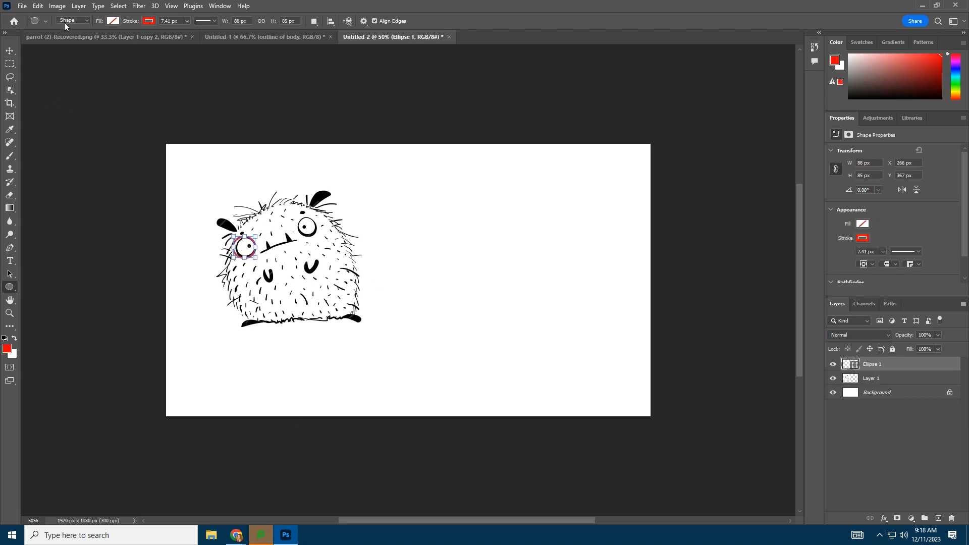
click(148, 21)
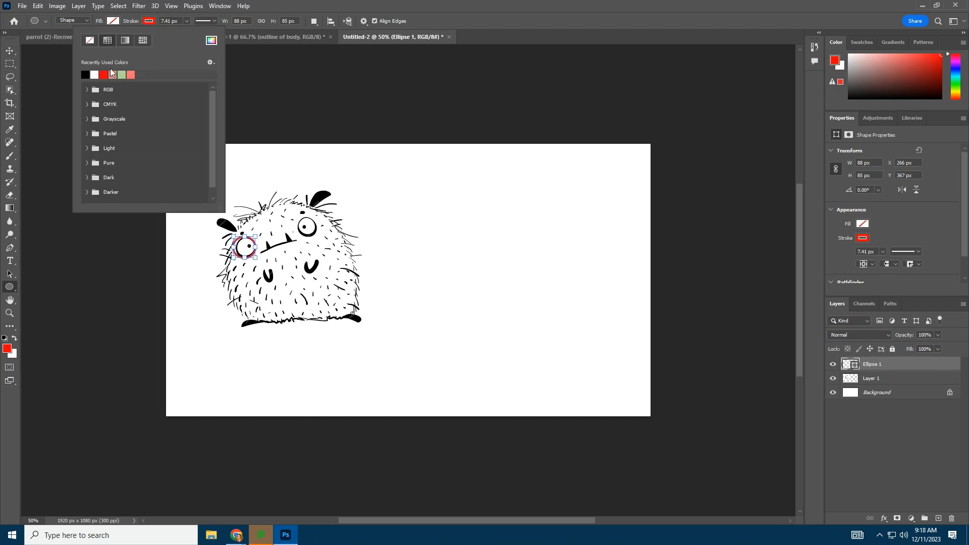
click(211, 41)
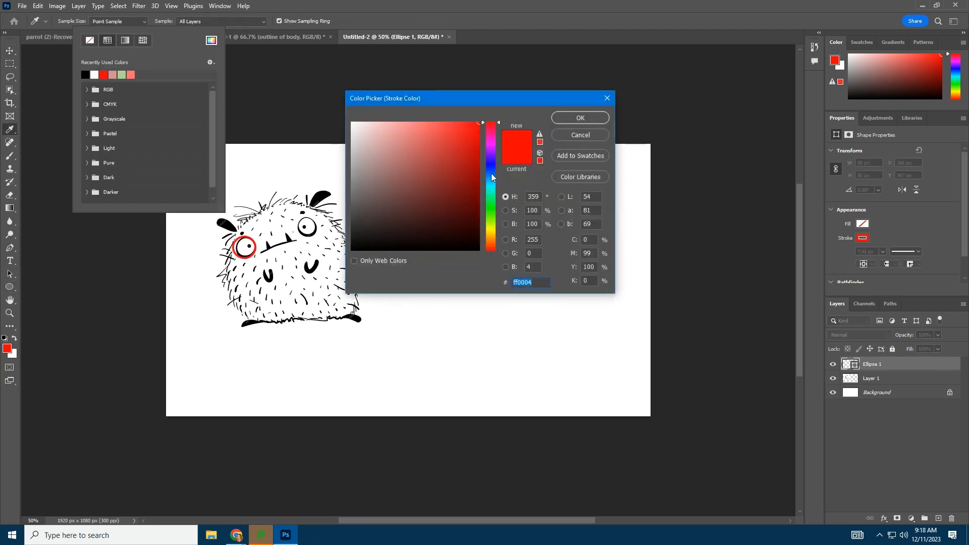
mouse_move(492, 177)
mouse_down()
mouse_move(455, 152)
mouse_move(449, 163)
mouse_up()
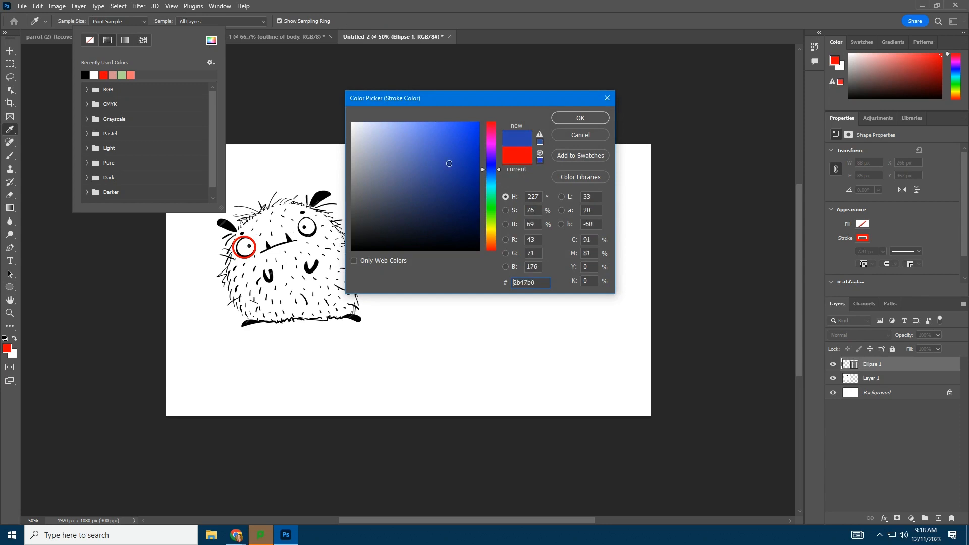
click(581, 118)
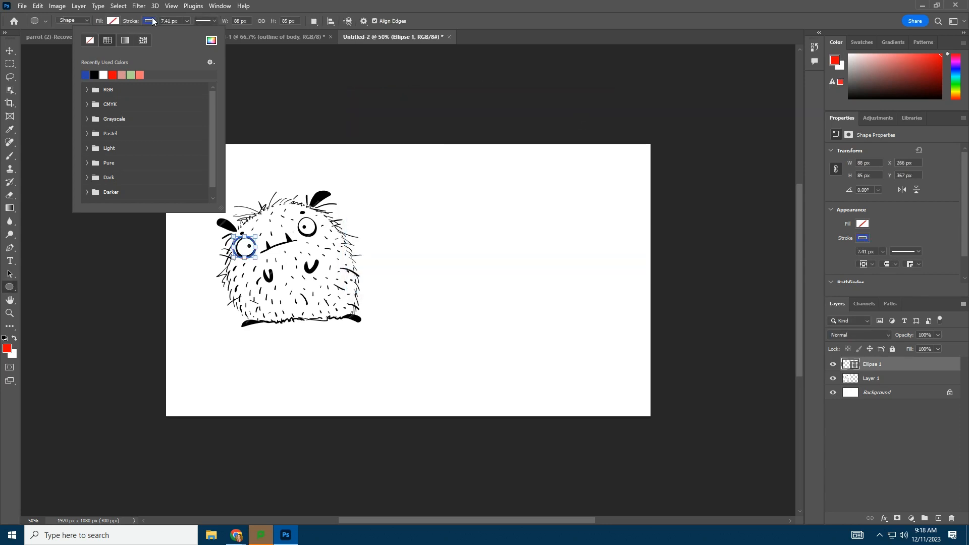
Fill the eye ellipse with white and rename its layer "right eye"
click(113, 20)
click(67, 74)
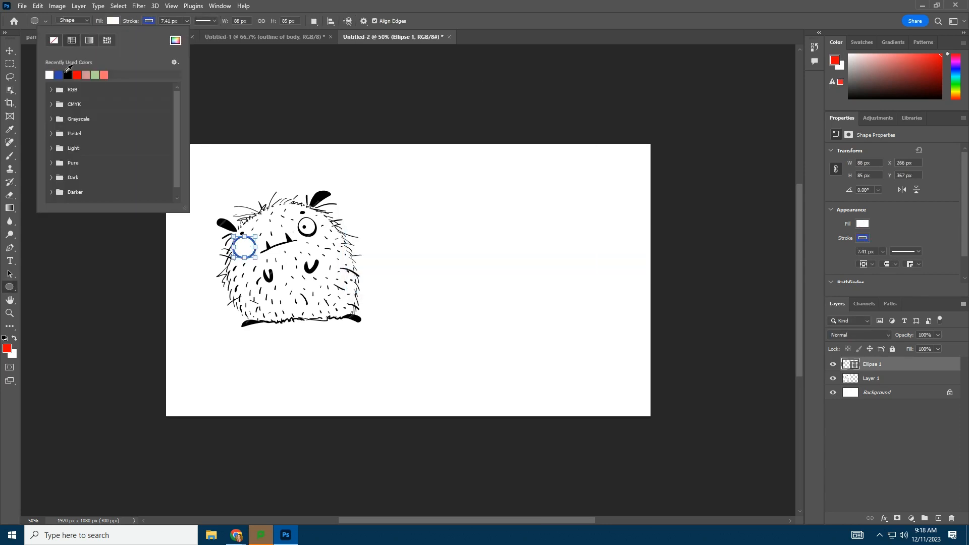
click(116, 20)
double_click(880, 364)
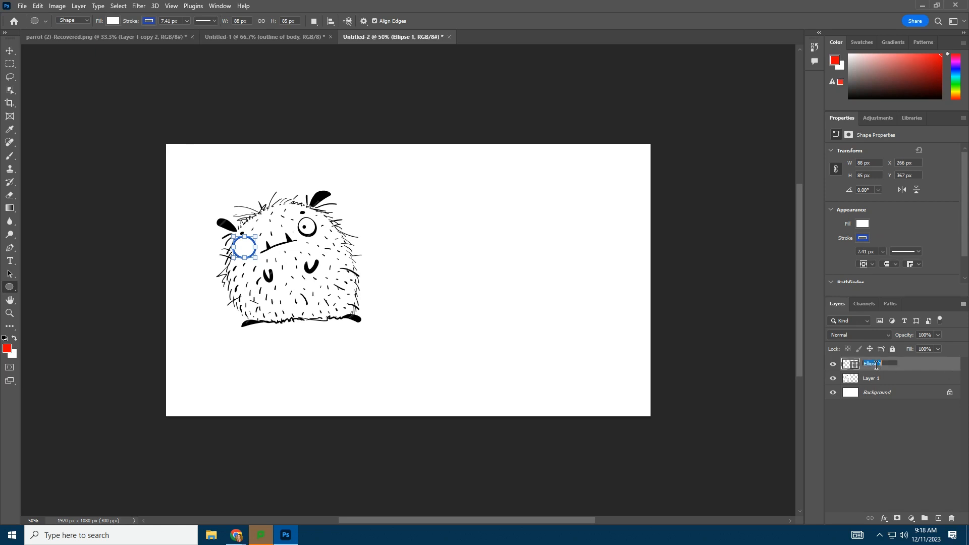
text(righ)
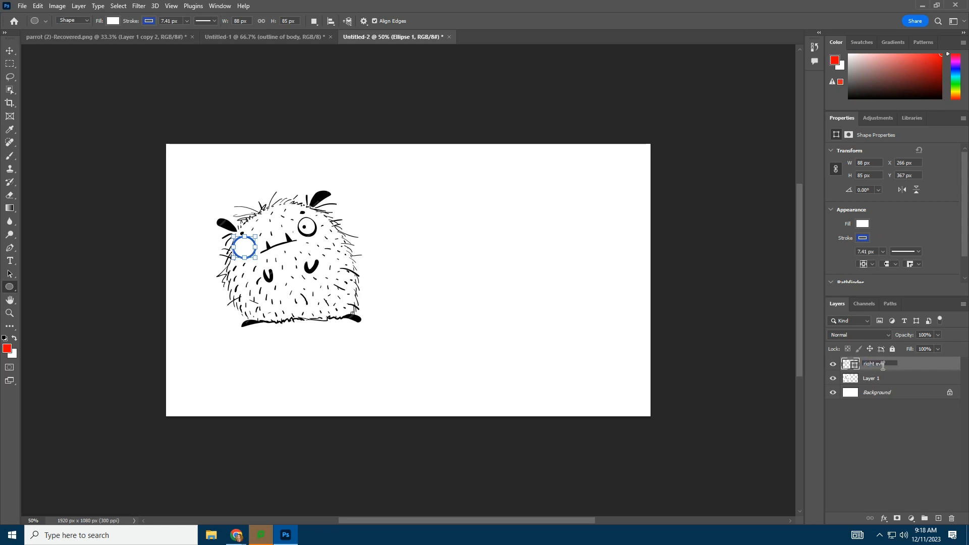
text(t eye)
click(916, 364)
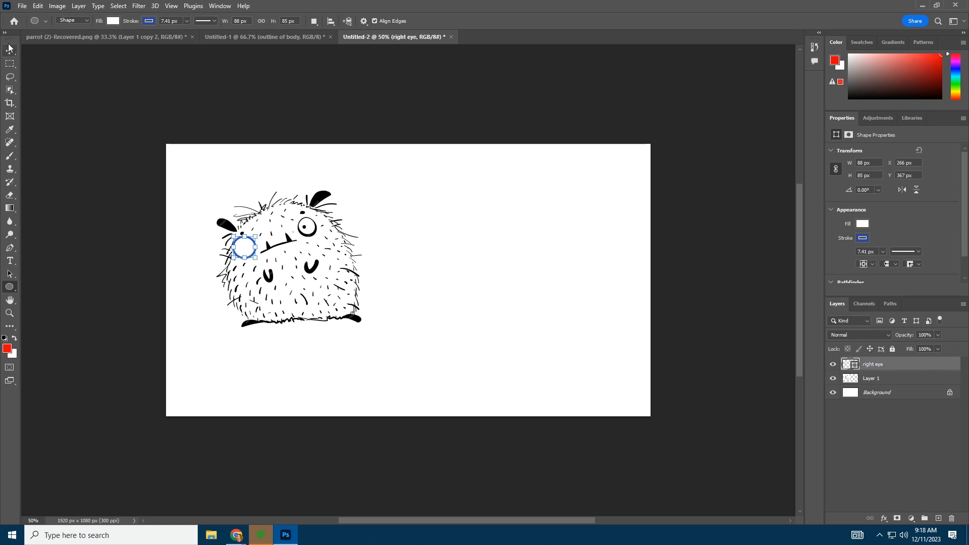
Duplicate the "right eye" layer and move the copy over the monster's other eye
right_click(915, 363)
click(854, 170)
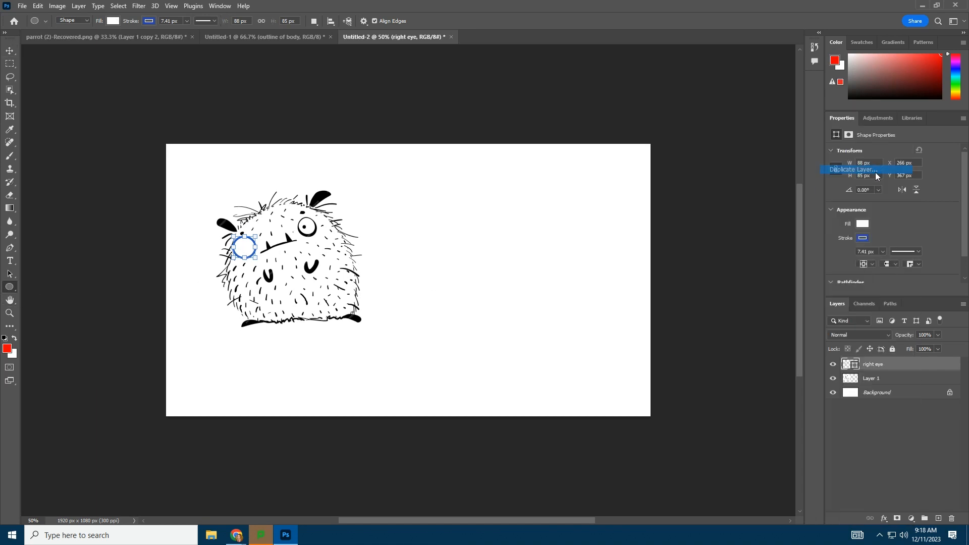
click(564, 150)
click(10, 50)
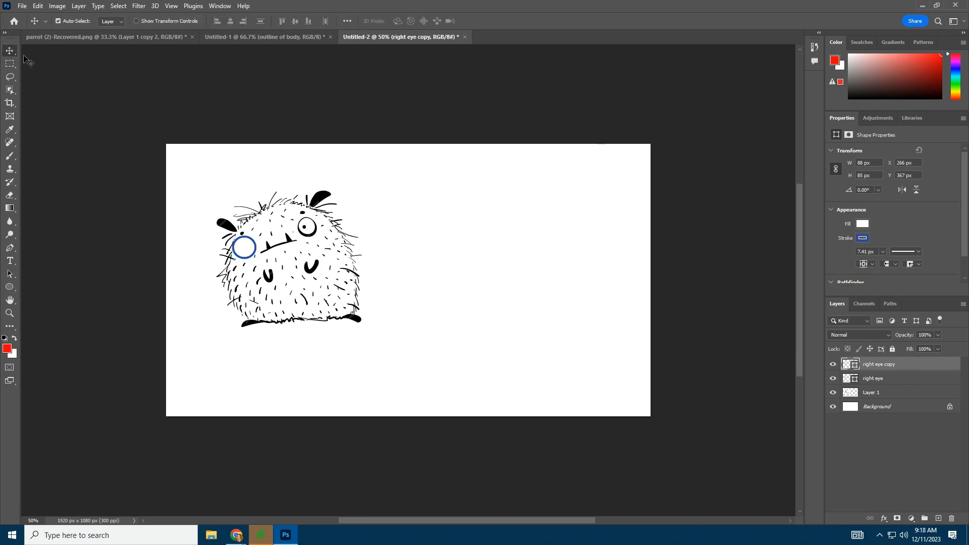
drag(260, 250, 324, 230)
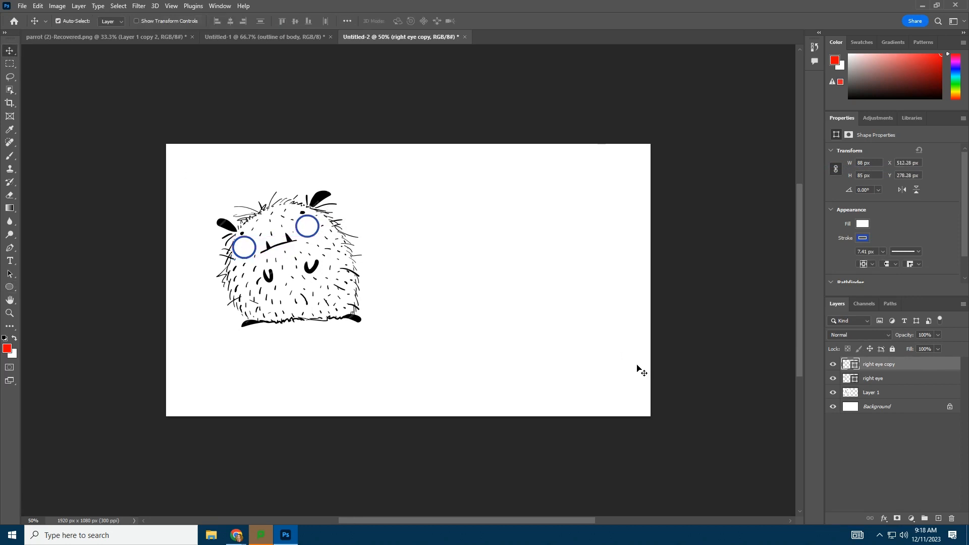
Rename the "right eye copy" layer "left eye"
double_click(885, 364)
text(left eye)
key(Return)
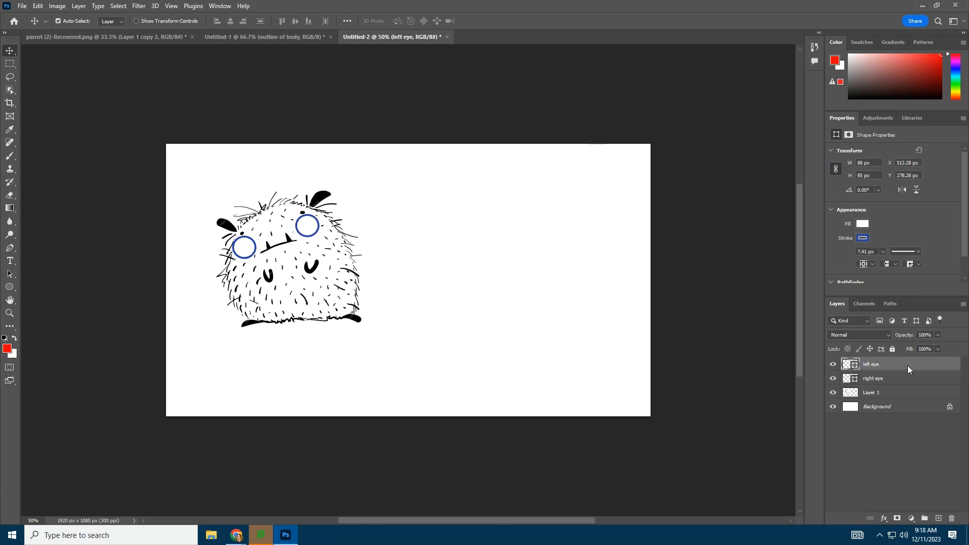
Hide both eye layers and draw an ellipse about 26 × 23 px over the pupil of the monster's lower eye
click(833, 364)
click(834, 379)
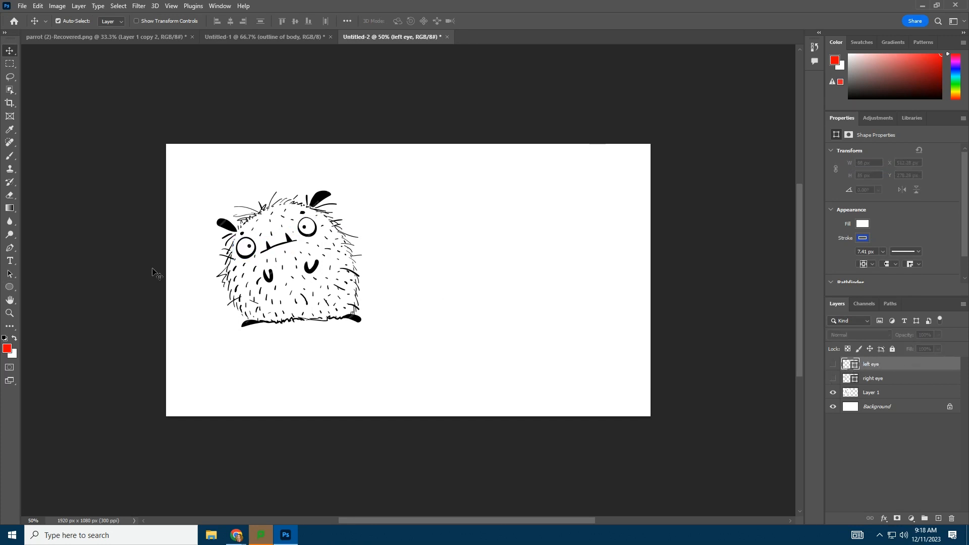
click(9, 287)
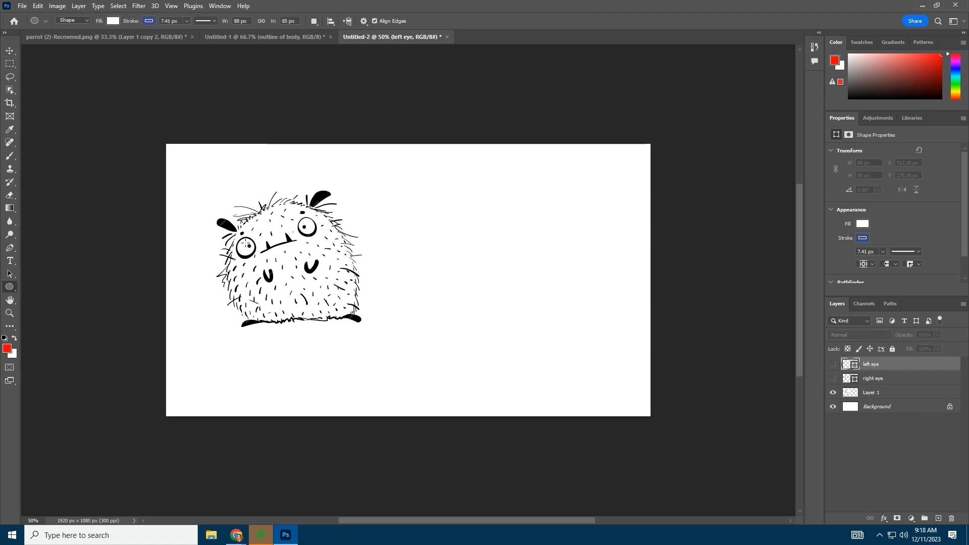
drag(245, 243, 252, 248)
Give the pupil ellipse a black fill and no stroke, and rename its layer "right pupil"
click(113, 20)
click(49, 75)
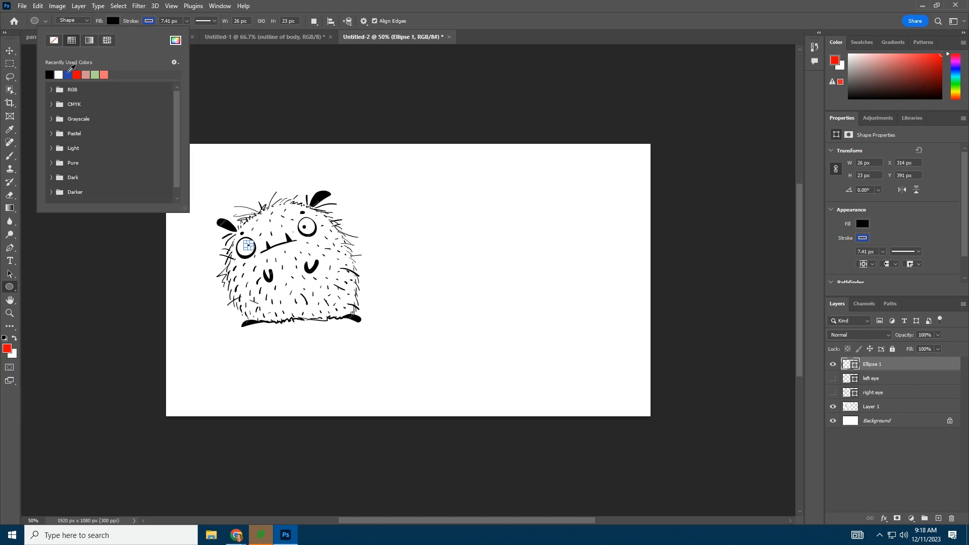
click(149, 20)
click(91, 41)
click(564, 220)
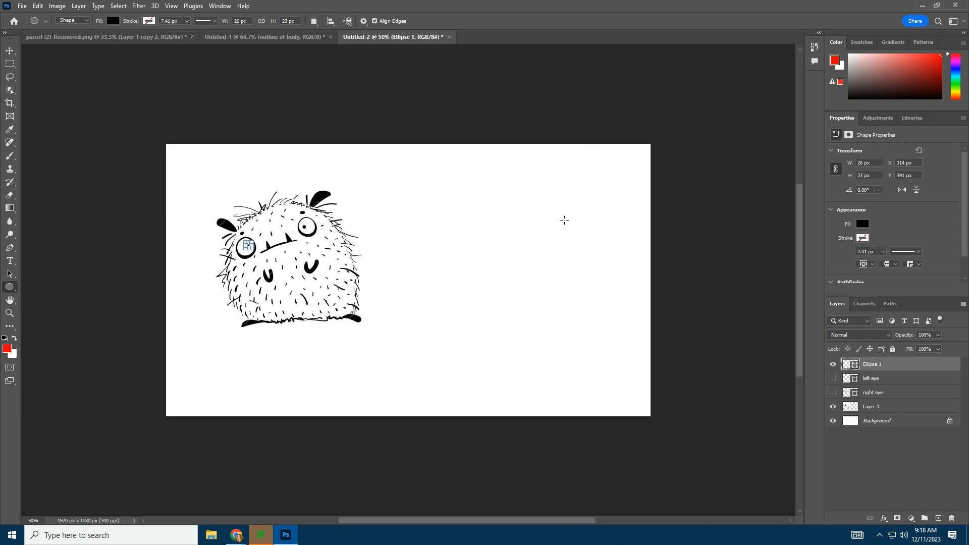
double_click(875, 363)
text(right pupil)
key(Return)
Duplicate the "right pupil" layer as "left pupil" and move the copy onto the pupil of the monster's other eye
right_click(875, 364)
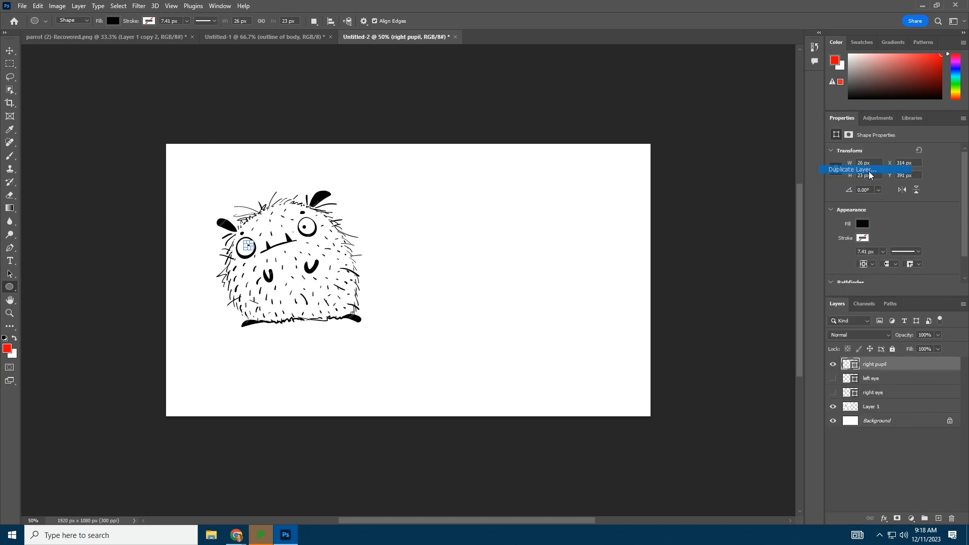
click(869, 171)
text(left pupil)
key(Return)
key(v)
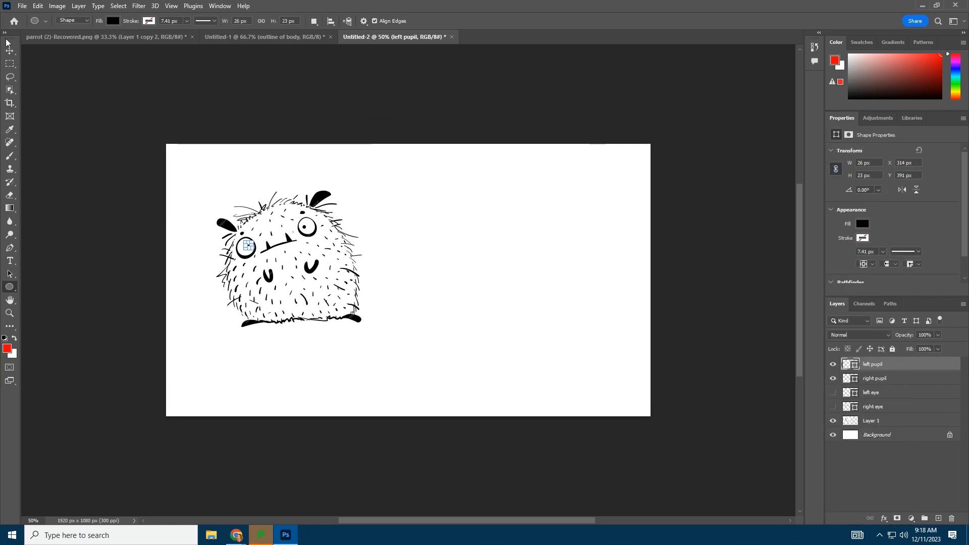
drag(271, 247, 327, 228)
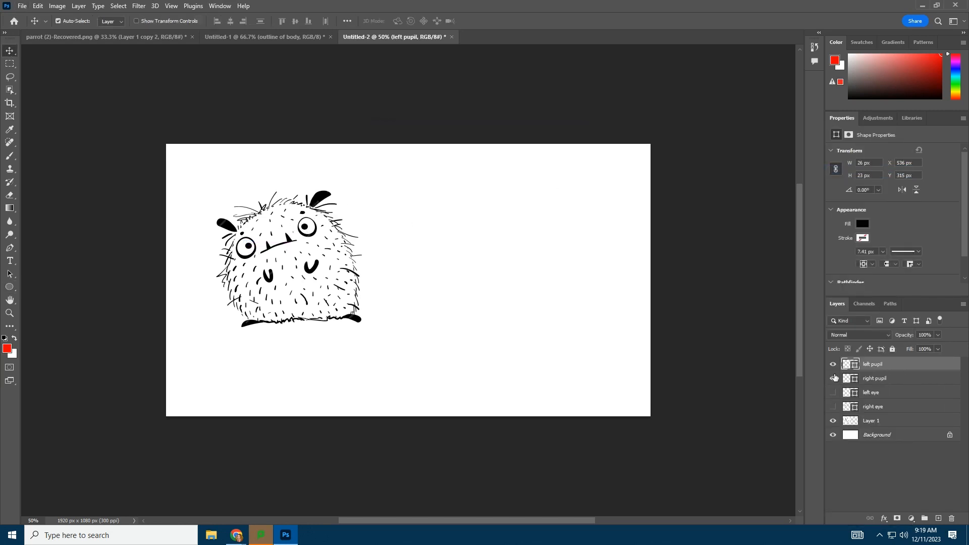
Show the "left eye" and "right eye" layers again
click(834, 392)
click(834, 407)
Set the Brush size to 15 px and create a new layer named "body 1"
key(b)
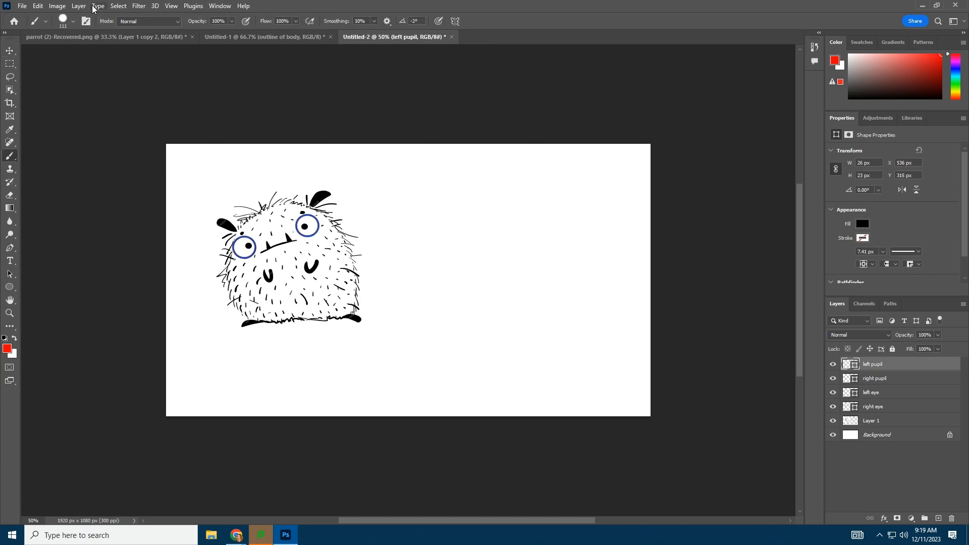
click(74, 24)
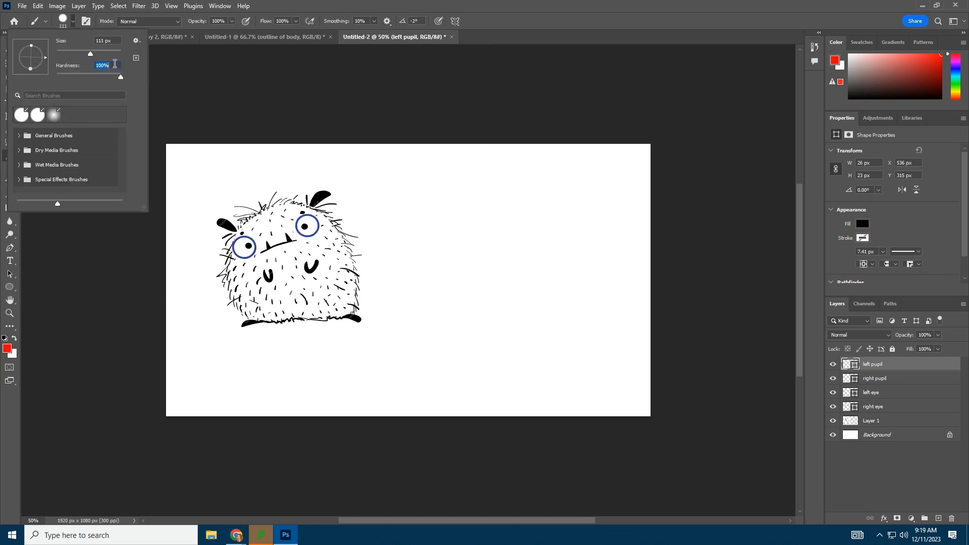
drag(65, 54, 62, 53)
click(73, 22)
click(938, 518)
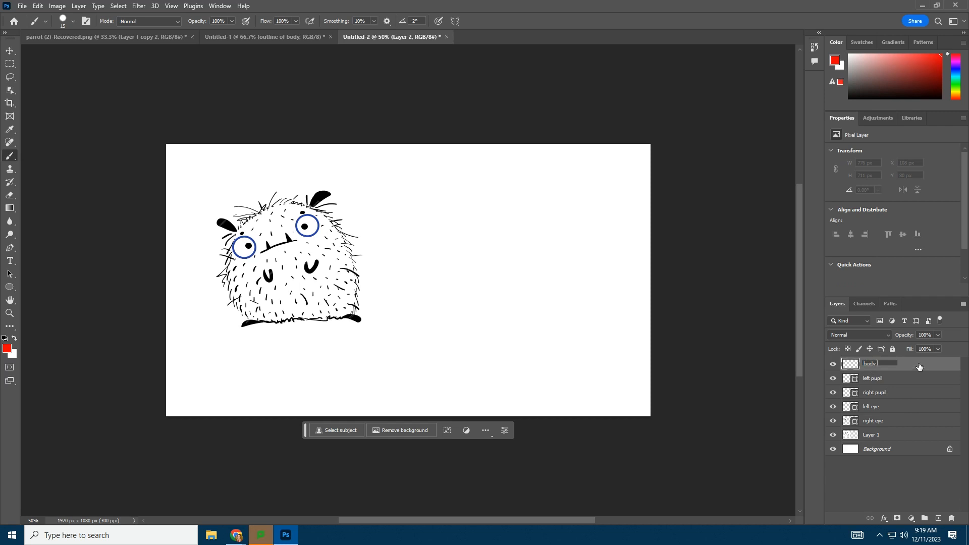
key(Return)
mouse_move(410, 222)
mouse_down()
mouse_move(409, 237)
mouse_move(443, 273)
mouse_up()
key(ctrl+z)
key(ctrl+z)
Set the brush smoothing to 7% and its size to 9 px, and try a short stroke on the blank canvas area
click(373, 21)
click(74, 22)
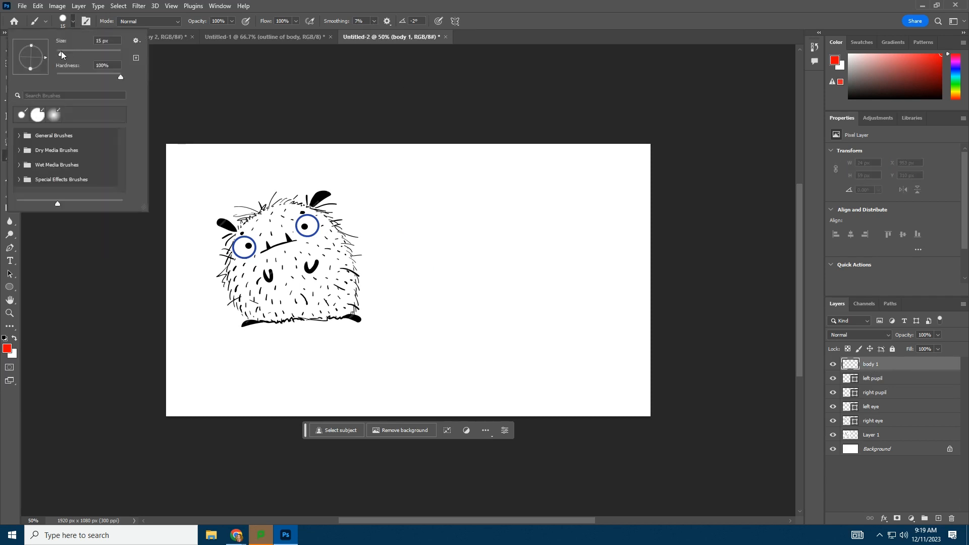
drag(61, 50, 59, 53)
click(73, 22)
drag(381, 259, 392, 268)
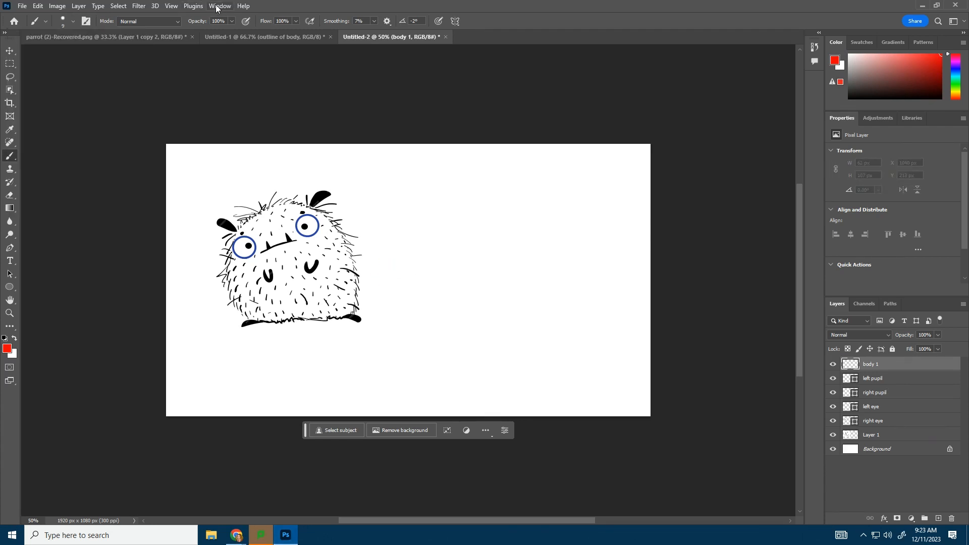
Use Pen Pressure as the brush's Shape Dynamics size control and paint a few red test strokes beside the monster
click(219, 6)
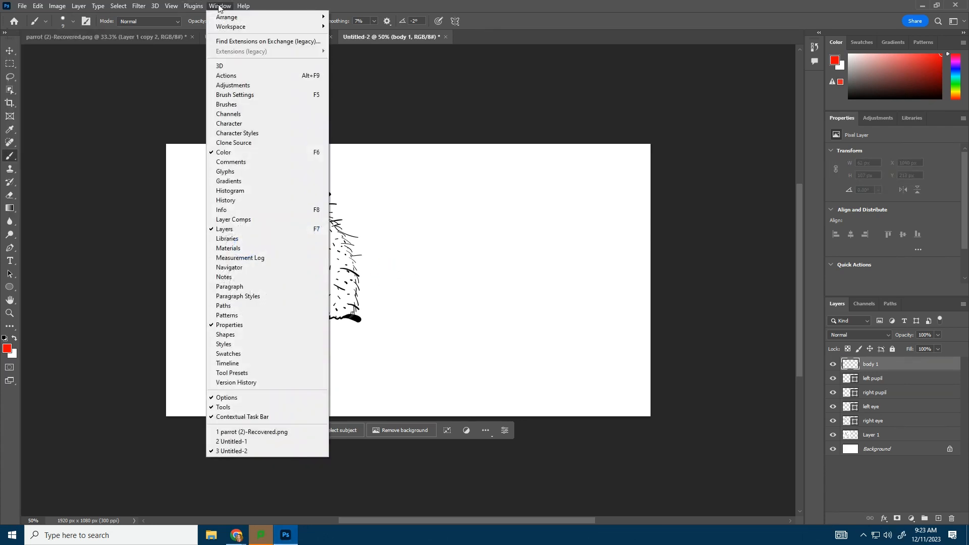
click(240, 96)
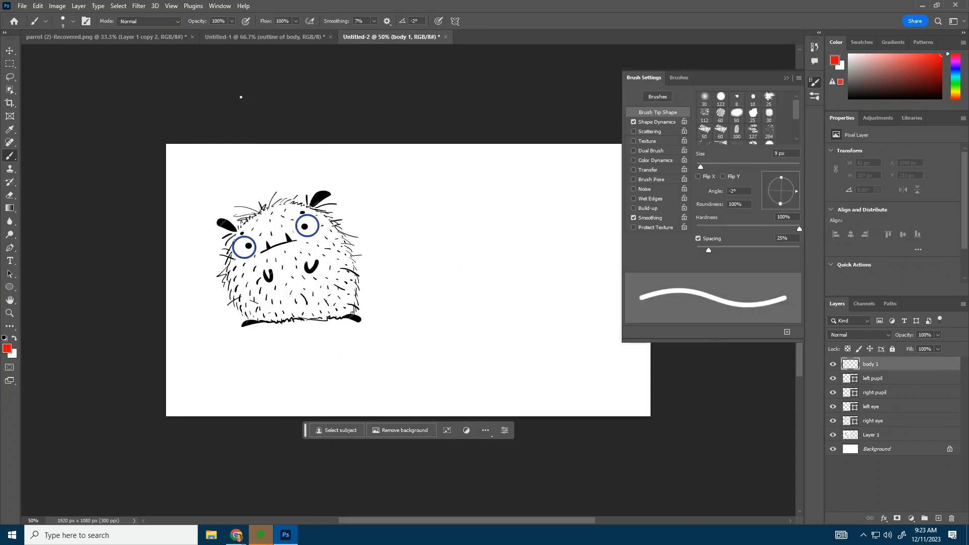
click(649, 121)
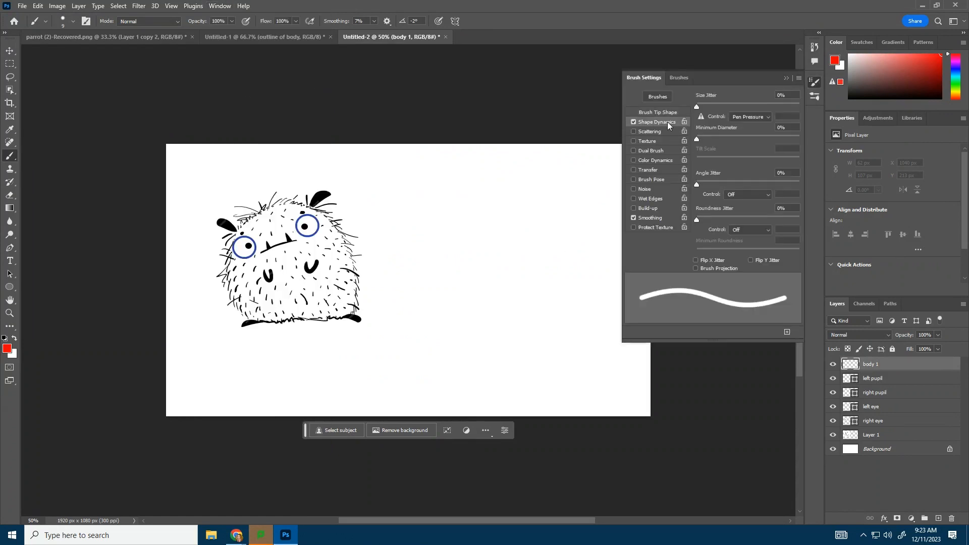
click(748, 116)
click(784, 78)
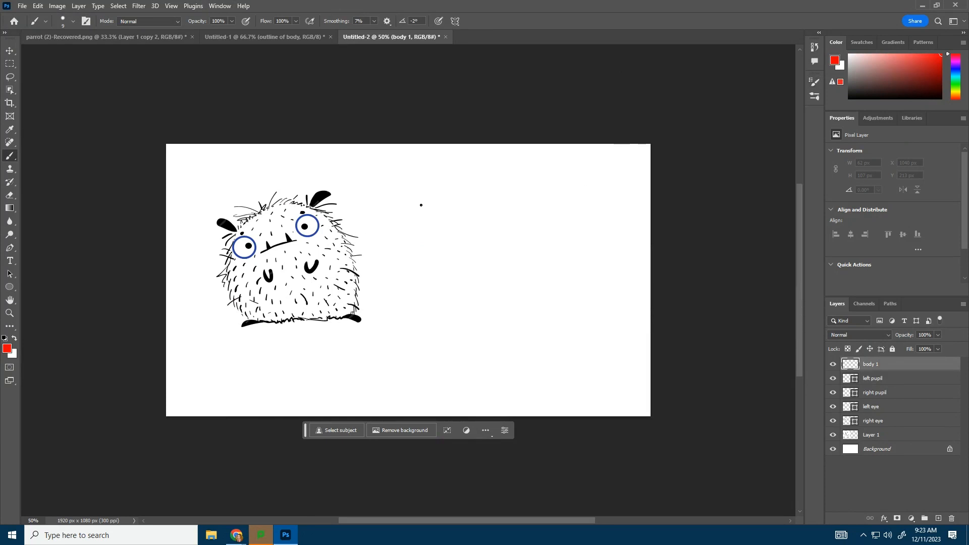
drag(448, 233, 472, 251)
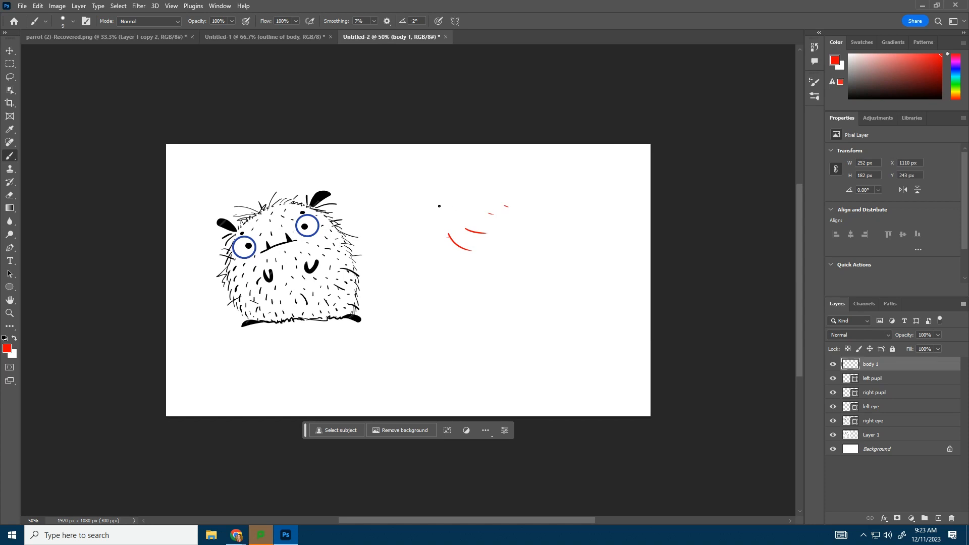
Try several longer straight, wavy and looping red brush strokes on the blank canvas beside the monster
mouse_move(435, 205)
mouse_down()
mouse_move(471, 223)
mouse_move(545, 225)
mouse_up()
drag(419, 288, 507, 279)
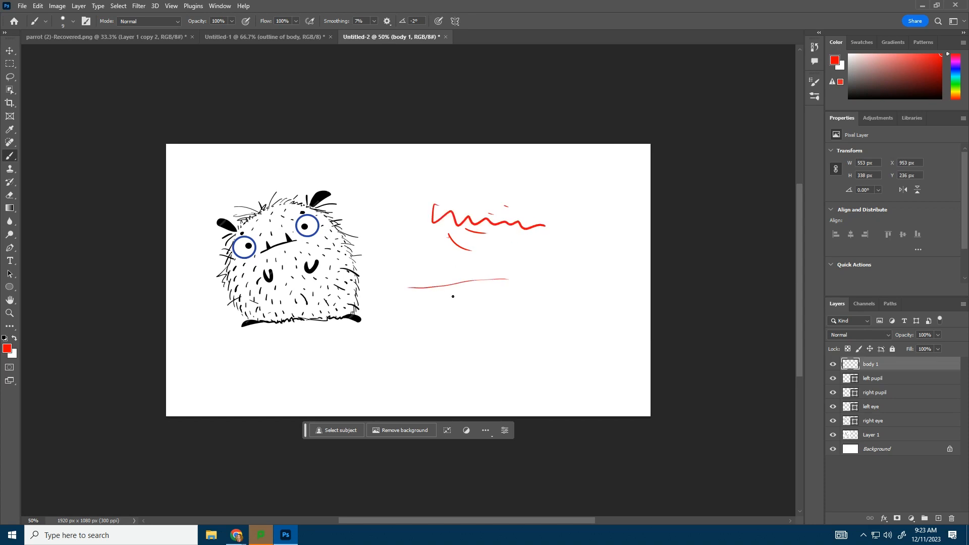
mouse_move(453, 292)
mouse_down()
mouse_move(557, 257)
mouse_move(542, 271)
mouse_move(525, 351)
mouse_up()
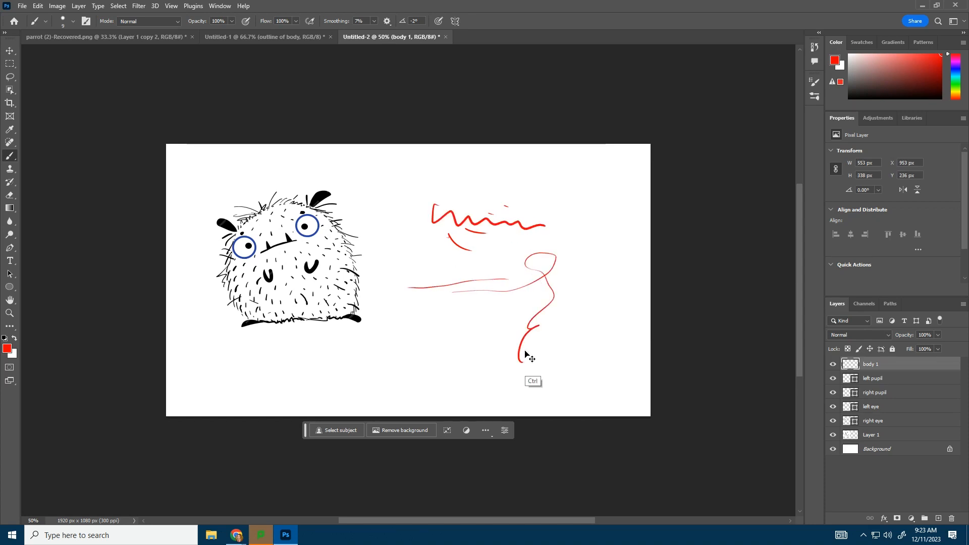
Undo all the red test strokes beside the monster
key(ctrl+z)
key(ctrl+z)
key(ctrl+z)
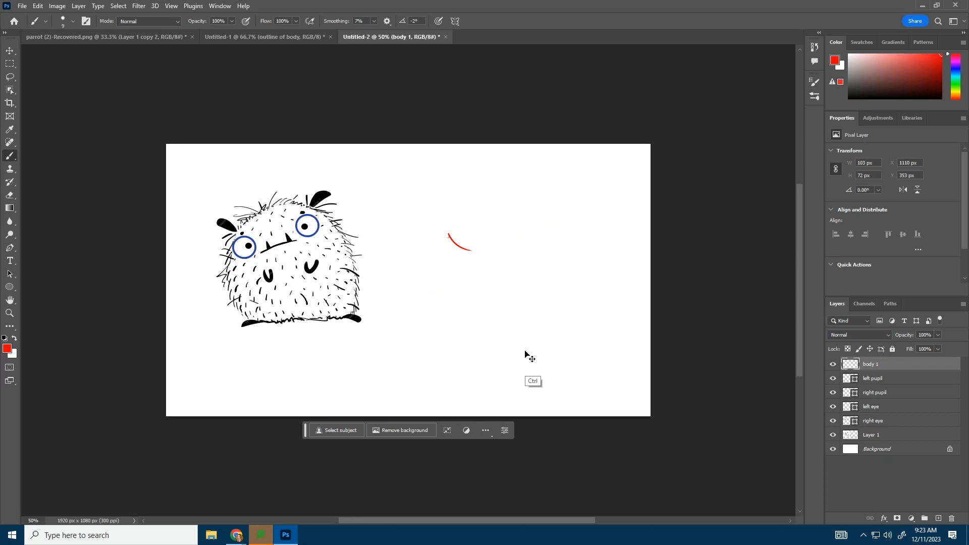
key(ctrl+z)
Trace the monster's furry outline and the first short hairs inside its body in red brush strokes on "body 1"
click(10, 313)
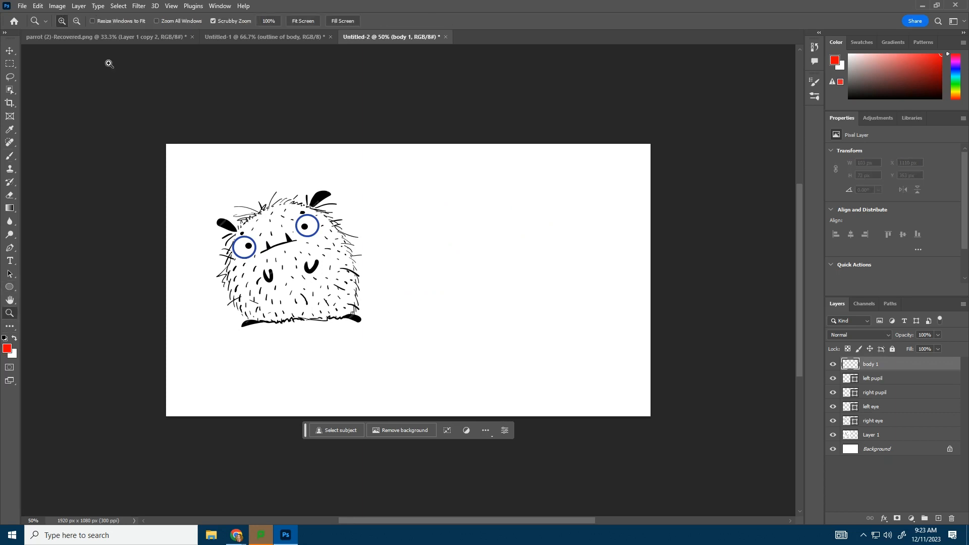
click(297, 236)
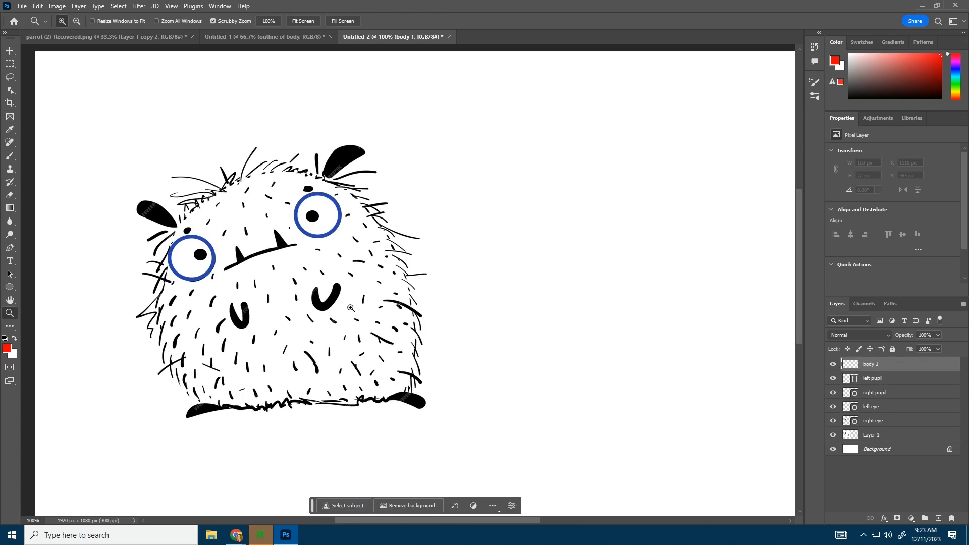
click(10, 155)
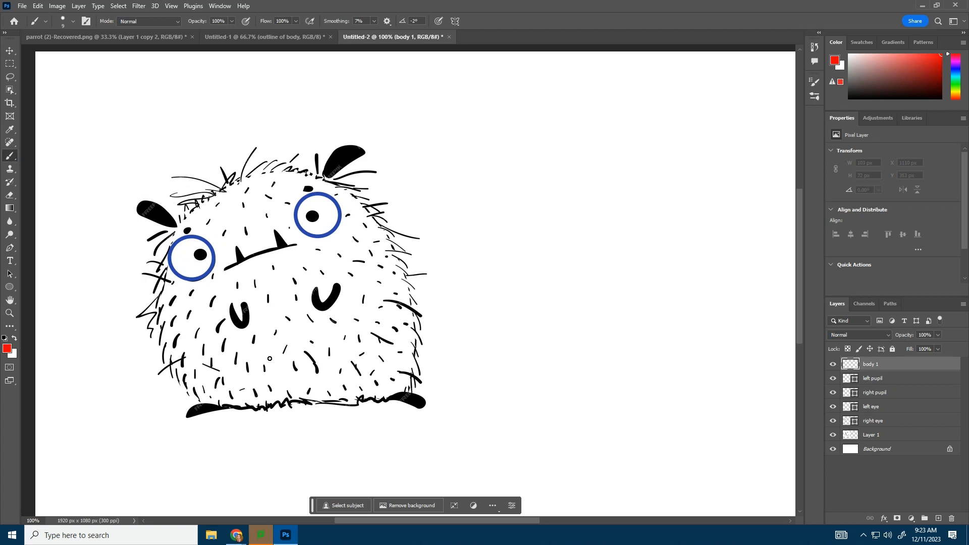
mouse_move(173, 236)
mouse_down()
mouse_move(148, 260)
mouse_move(167, 246)
mouse_move(150, 269)
mouse_move(154, 258)
mouse_move(168, 274)
mouse_move(152, 336)
mouse_move(167, 362)
mouse_move(178, 356)
mouse_move(190, 389)
mouse_move(226, 403)
mouse_move(318, 403)
mouse_move(405, 383)
mouse_move(408, 274)
mouse_move(401, 226)
mouse_move(356, 196)
mouse_move(373, 173)
mouse_move(318, 173)
mouse_move(286, 156)
mouse_move(234, 171)
mouse_move(266, 133)
mouse_move(198, 179)
mouse_move(199, 197)
mouse_move(148, 263)
mouse_move(182, 329)
mouse_up()
drag(196, 290, 190, 298)
drag(200, 352, 202, 372)
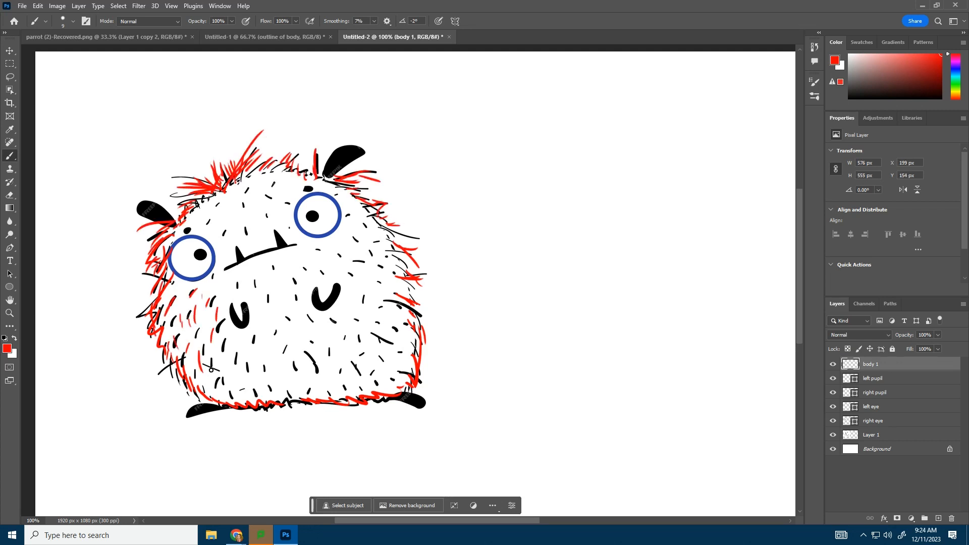
Trace the short fur marks across the monster's belly and chest in red on "body 1", undoing the unwanted strokes
drag(238, 344, 249, 358)
drag(260, 320, 295, 347)
drag(328, 310, 352, 366)
mouse_move(360, 335)
mouse_down()
mouse_move(394, 336)
mouse_move(361, 350)
mouse_move(368, 300)
mouse_move(361, 368)
mouse_up()
key(ctrl+z)
key(ctrl+z)
drag(360, 287, 369, 301)
drag(383, 246, 388, 268)
drag(305, 258, 309, 269)
Toggle Layer 1's visibility to check the tracing, and add red fur marks on the forehead and beside the eyes
click(832, 435)
click(832, 435)
drag(206, 215, 194, 225)
drag(215, 215, 216, 223)
drag(225, 216, 226, 230)
mouse_move(233, 216)
mouse_down()
mouse_move(240, 226)
mouse_move(262, 216)
mouse_up()
drag(270, 201, 277, 216)
drag(357, 207, 365, 218)
Draw the monster's right foot as a closed Pen tool shape with a red stroke and fill it blue
click(8, 248)
click(227, 407)
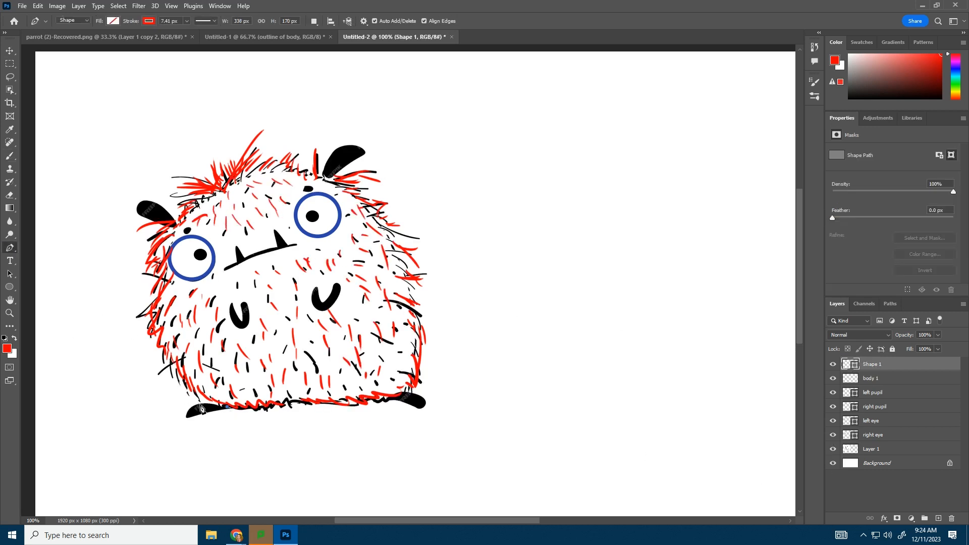
drag(200, 405, 192, 407)
drag(187, 415, 186, 420)
click(201, 415)
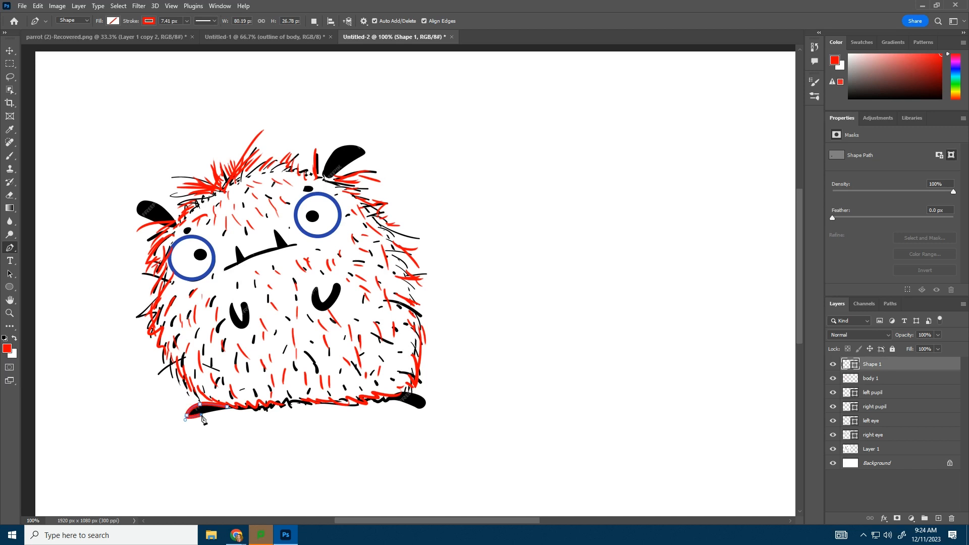
click(230, 409)
click(114, 22)
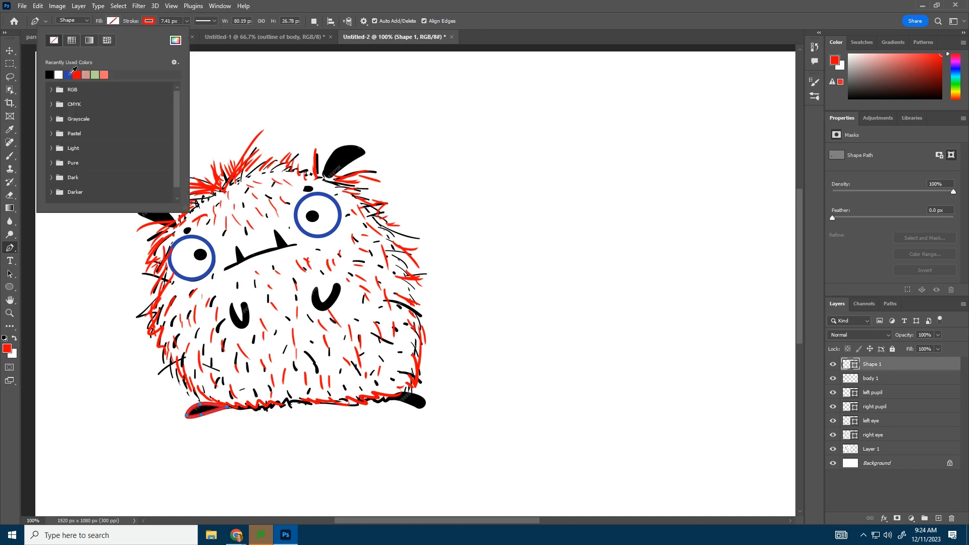
click(69, 74)
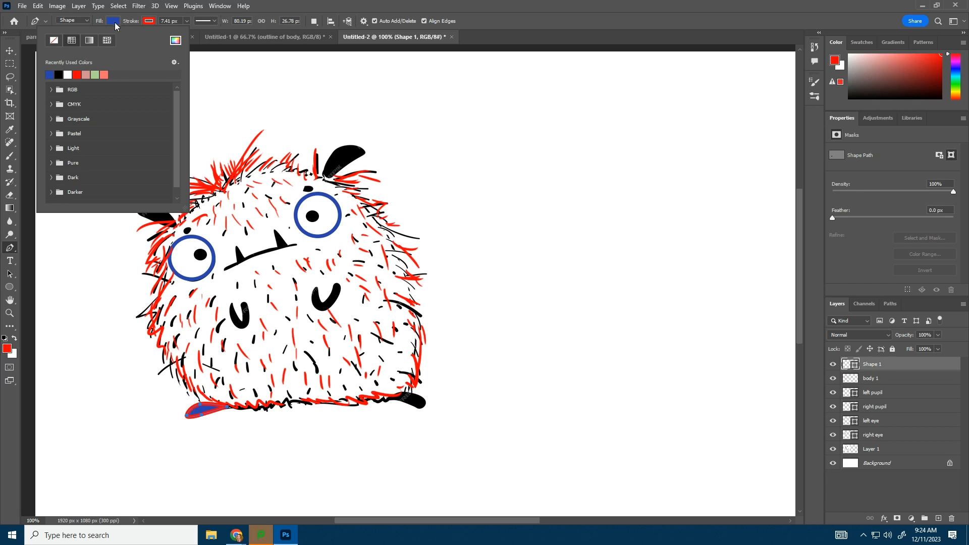
Trace the monster's left foot as a closed Pen tool shape with blue fill and red stroke
click(388, 402)
click(387, 400)
click(400, 401)
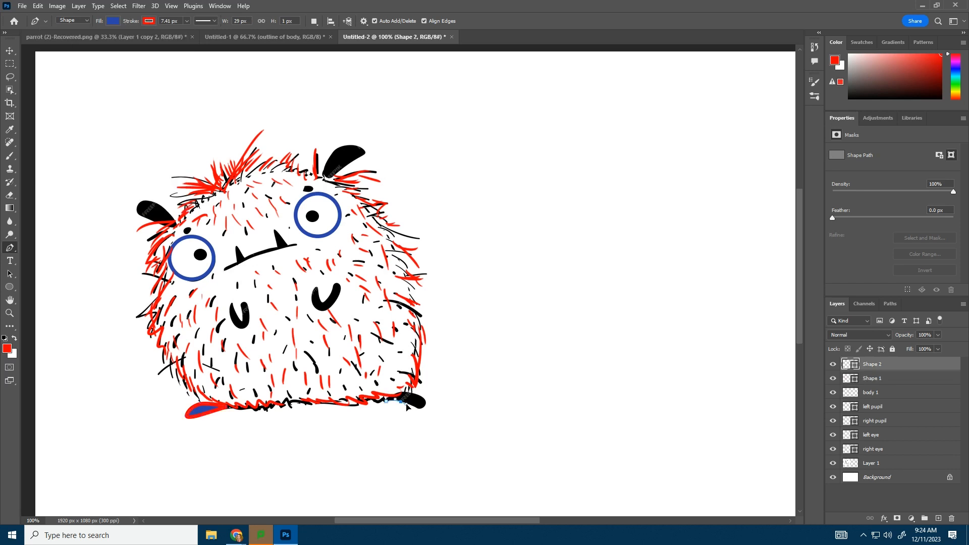
click(412, 406)
click(420, 410)
drag(423, 397, 406, 391)
click(391, 394)
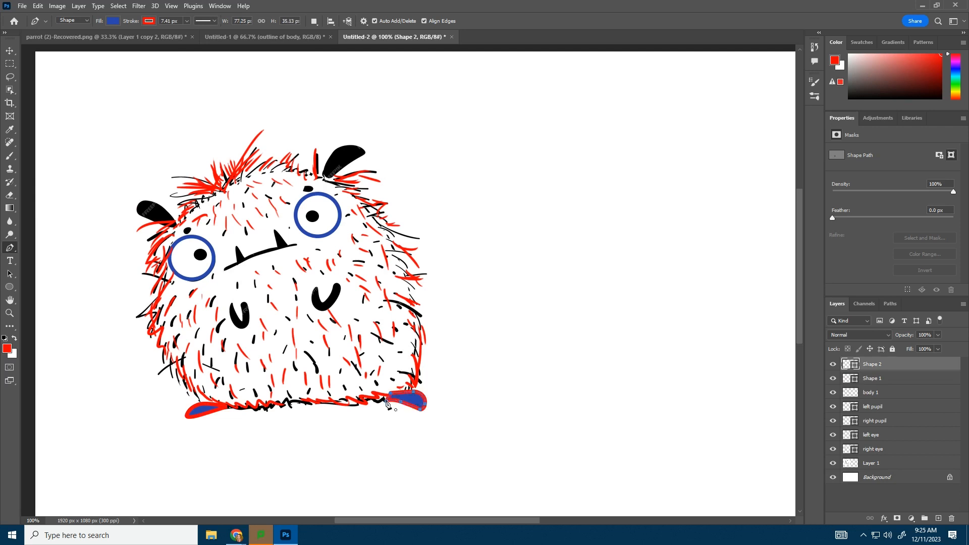
click(387, 403)
Rename the two foot shape layers "right foot" and "lefdt foot"
double_click(865, 378)
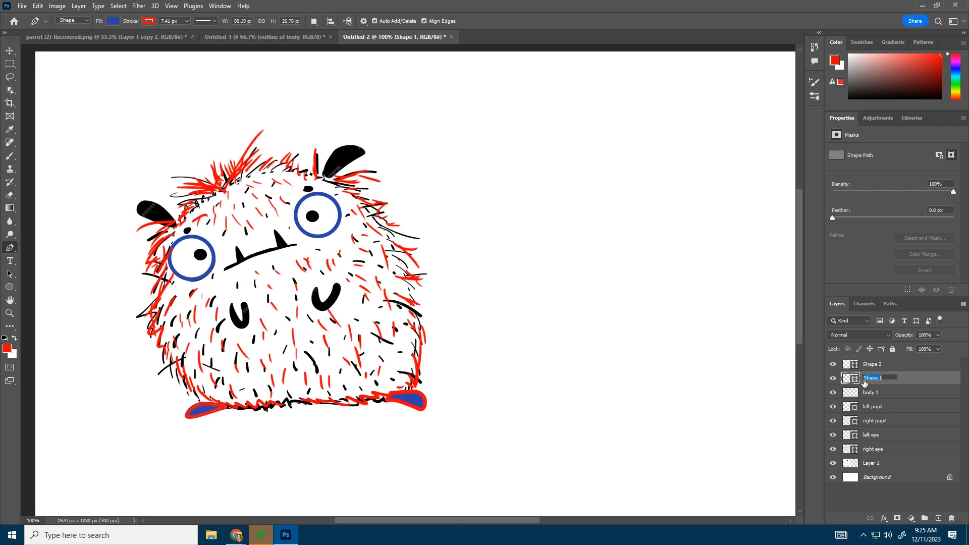
text(right foot)
double_click(878, 366)
text(lefdt f)
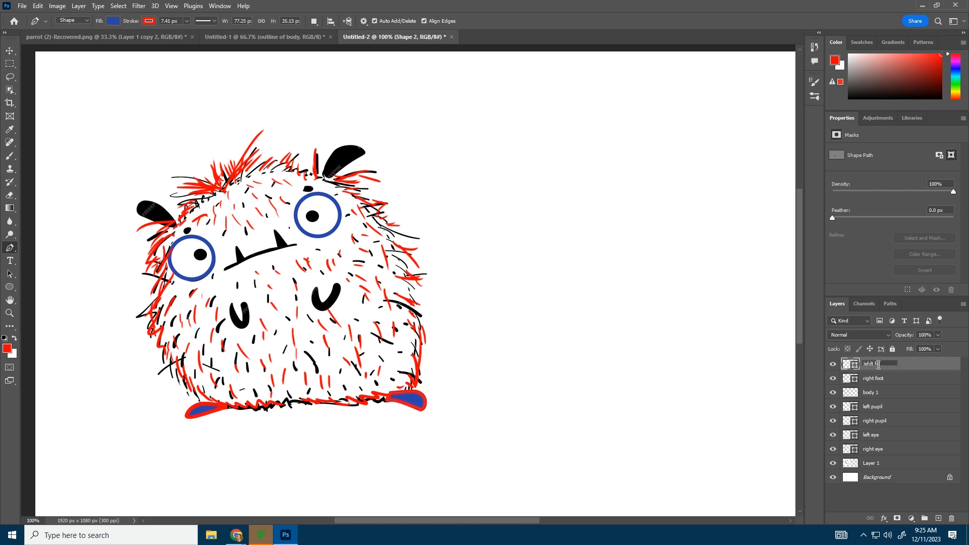
text(oot)
key(Return)
Trace the monster's right ear as a closed Pen tool shape with blue fill and red stroke
click(176, 226)
mouse_move(160, 204)
mouse_down()
mouse_move(144, 199)
mouse_move(136, 209)
mouse_move(149, 220)
mouse_up()
click(137, 204)
click(176, 226)
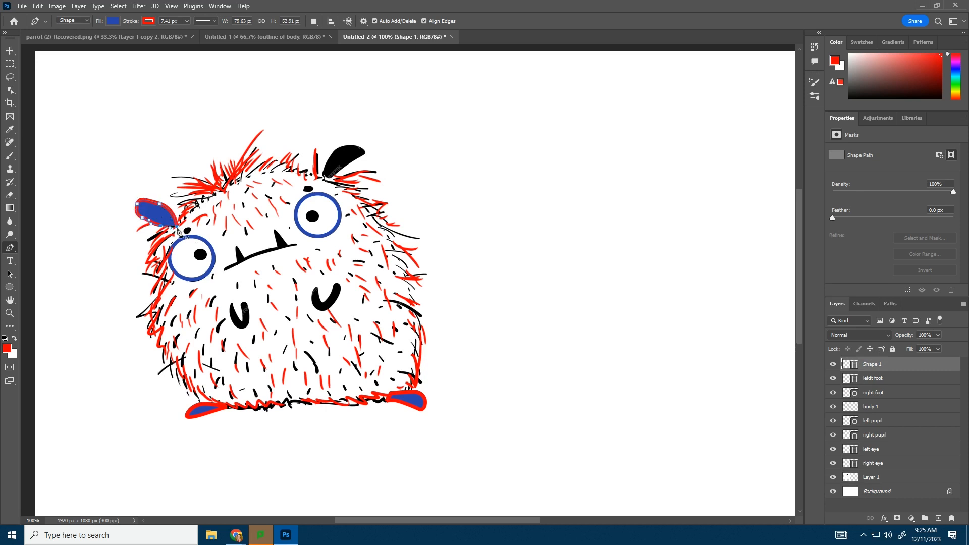
Trace the monster's left ear as a closed, blue-filled Pen tool shape
click(324, 179)
click(331, 183)
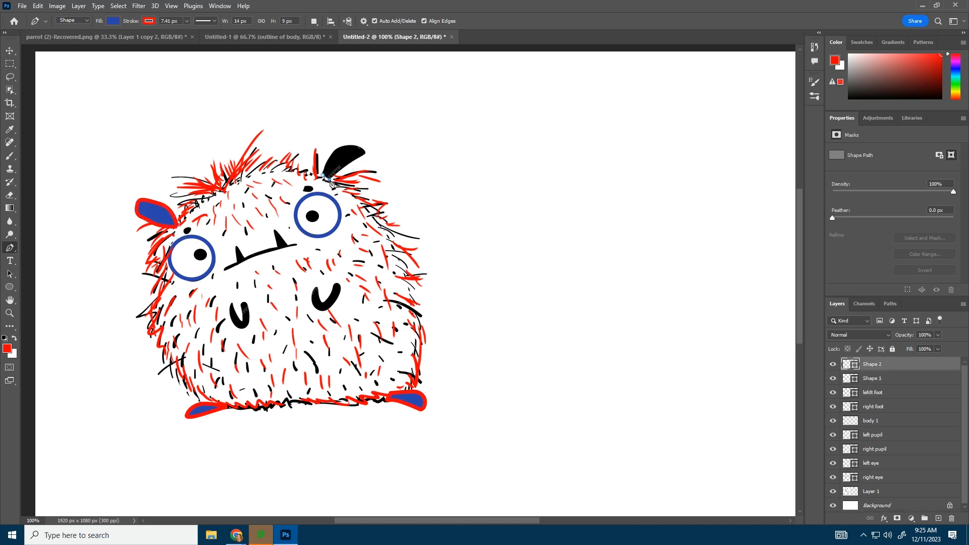
click(363, 151)
click(331, 149)
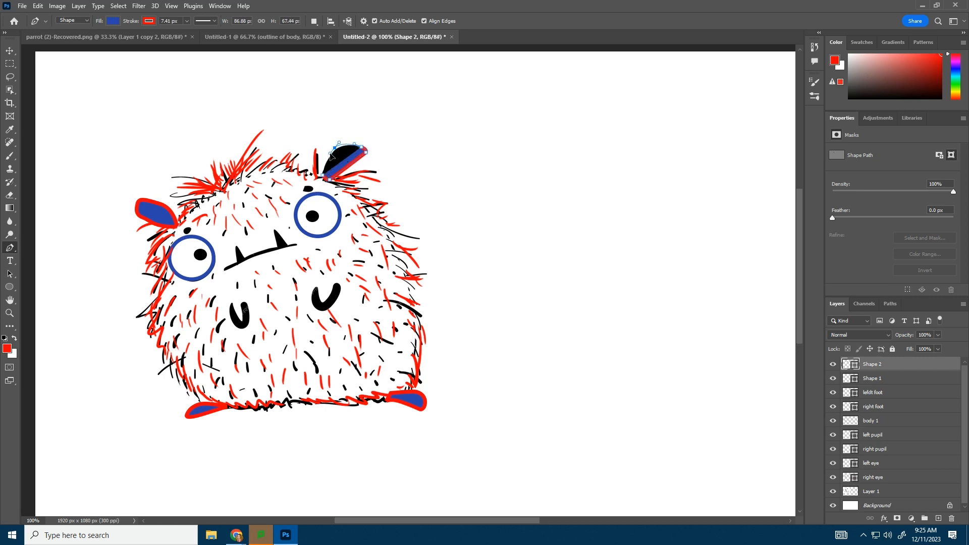
click(325, 174)
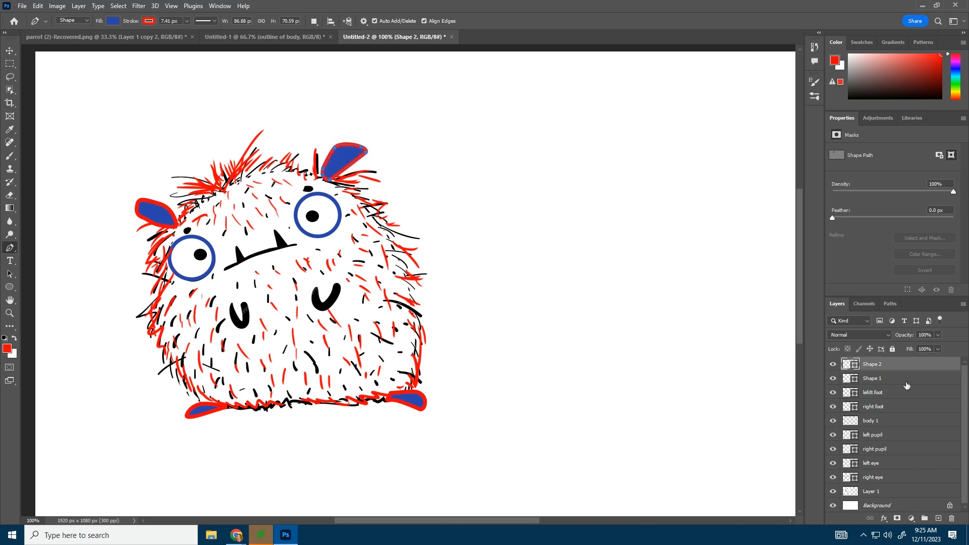
Rename the two ear shape layers "right ear" and "left ear"
double_click(873, 382)
text(right ear)
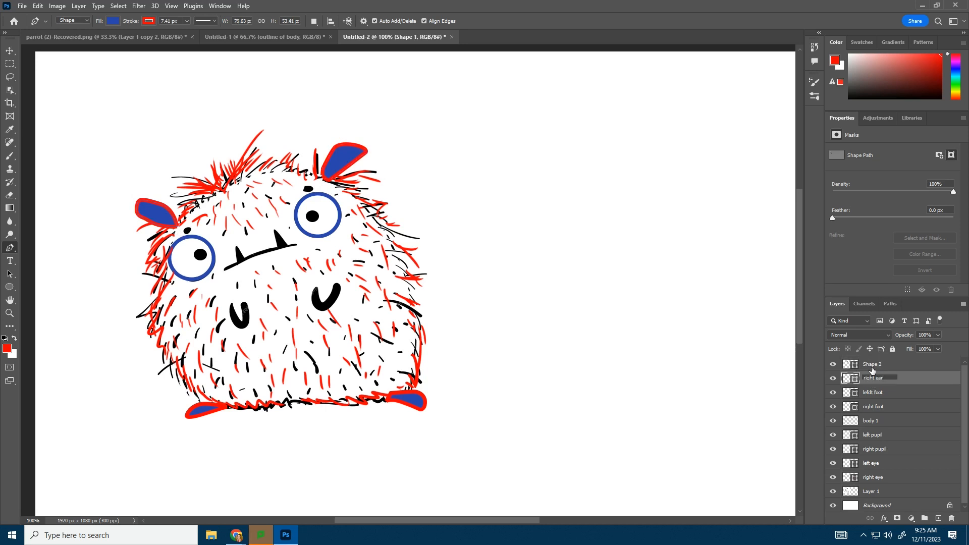
double_click(873, 364)
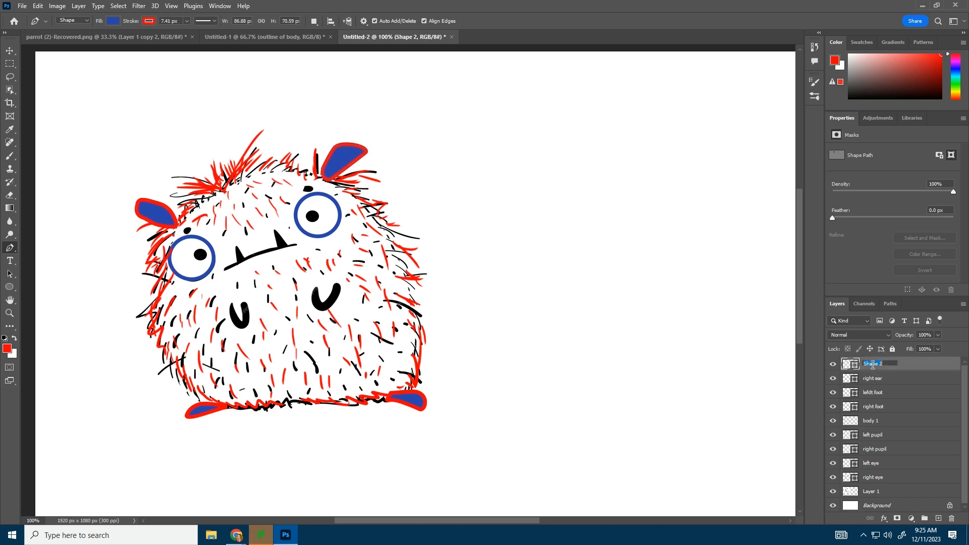
text(left ear)
Switch to the Brush tool and create a new layer named "right eyebrow"
click(6, 156)
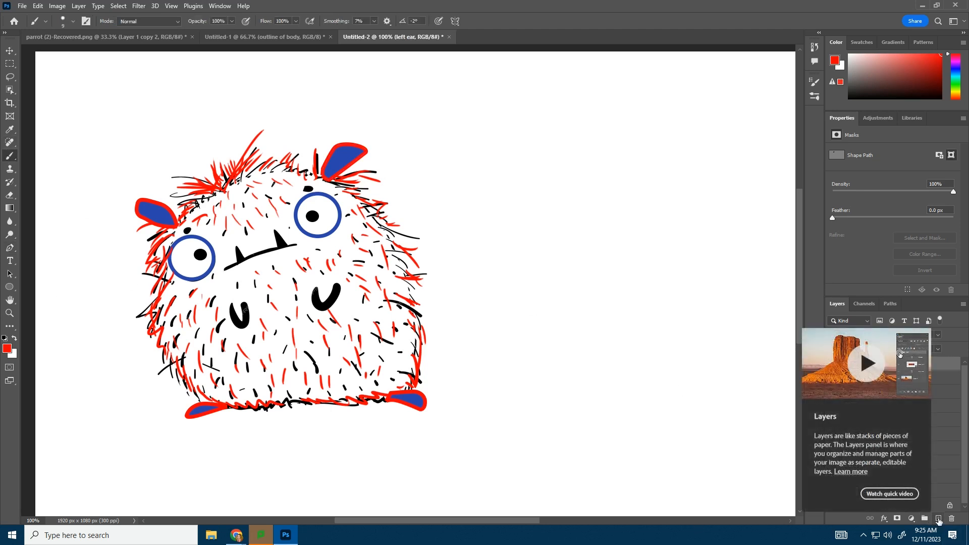
click(938, 519)
double_click(873, 364)
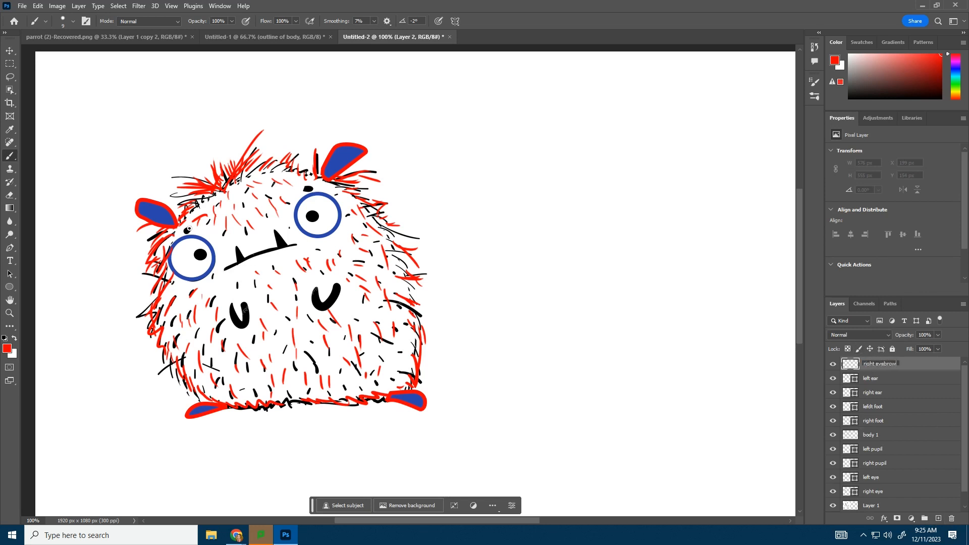
key(Return)
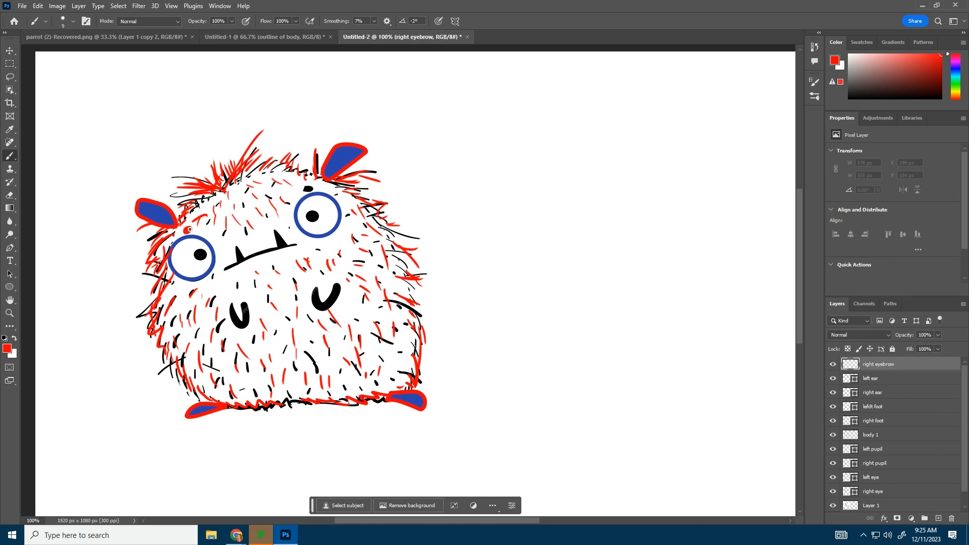
Set the foreground color to a darker red, #c20306, and paint over the monster's right eyebrow
click(71, 22)
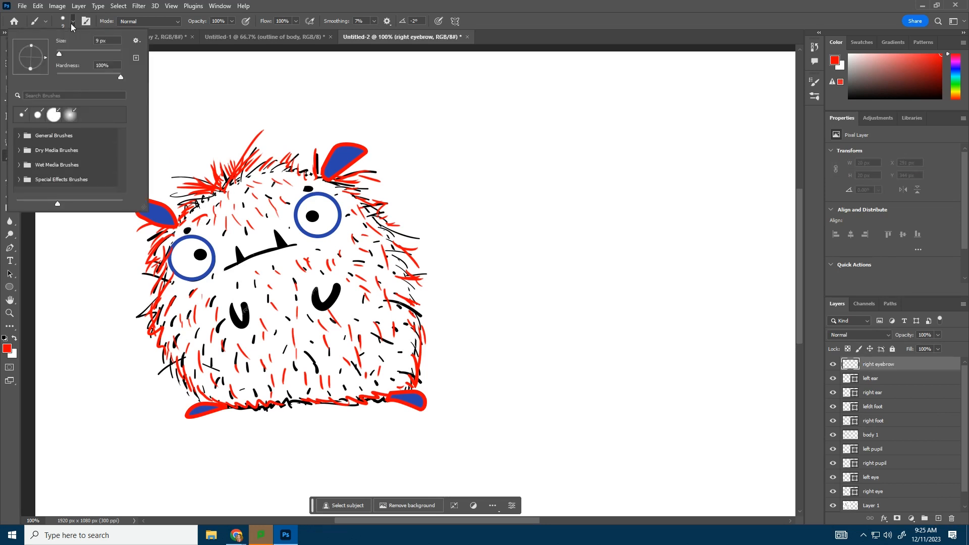
click(71, 23)
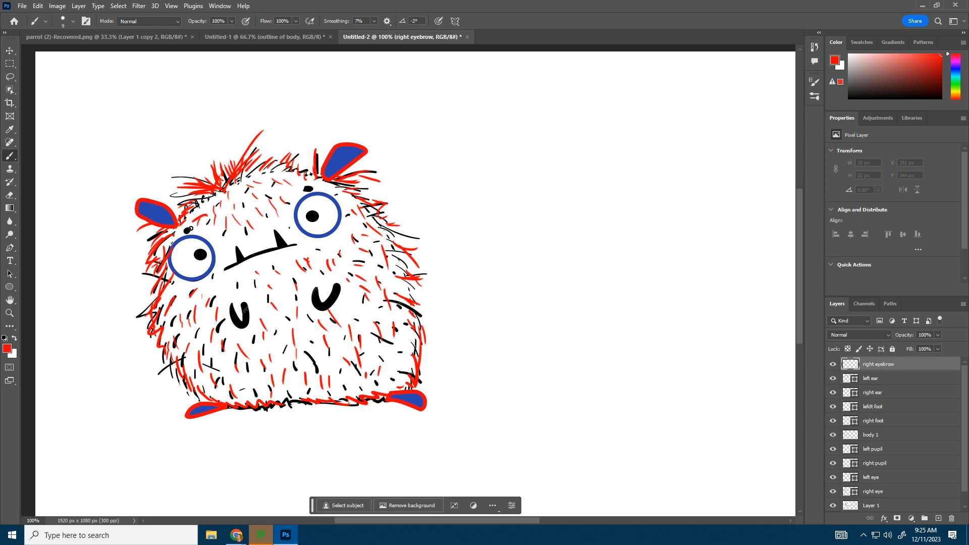
click(7, 348)
click(478, 157)
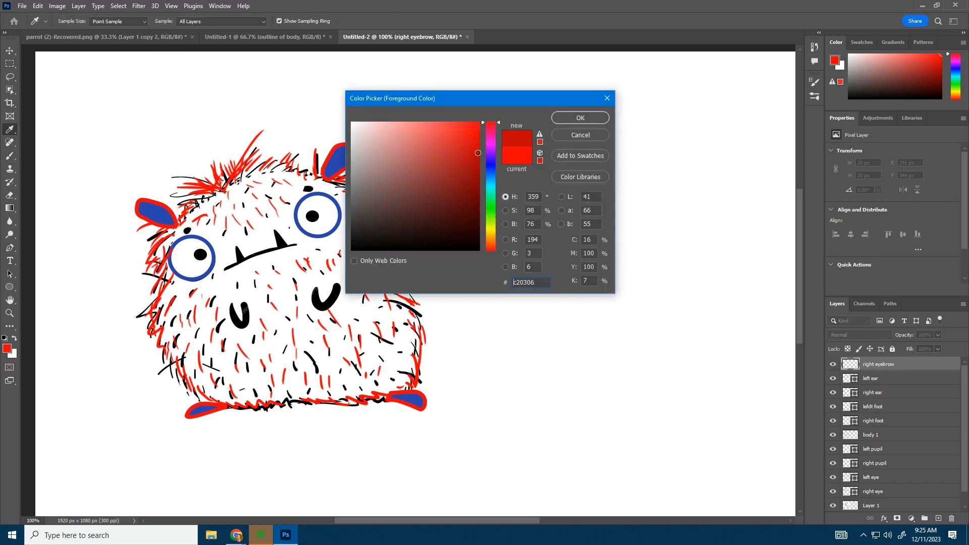
click(561, 119)
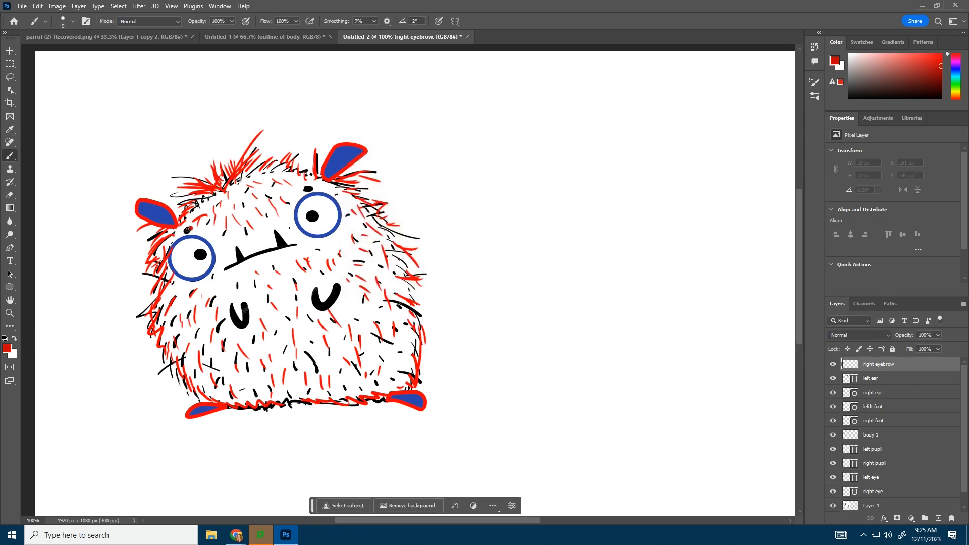
drag(185, 231, 184, 231)
Create a layer named "left eyebrow" and paint the monster's left eyebrow in dark red
click(939, 519)
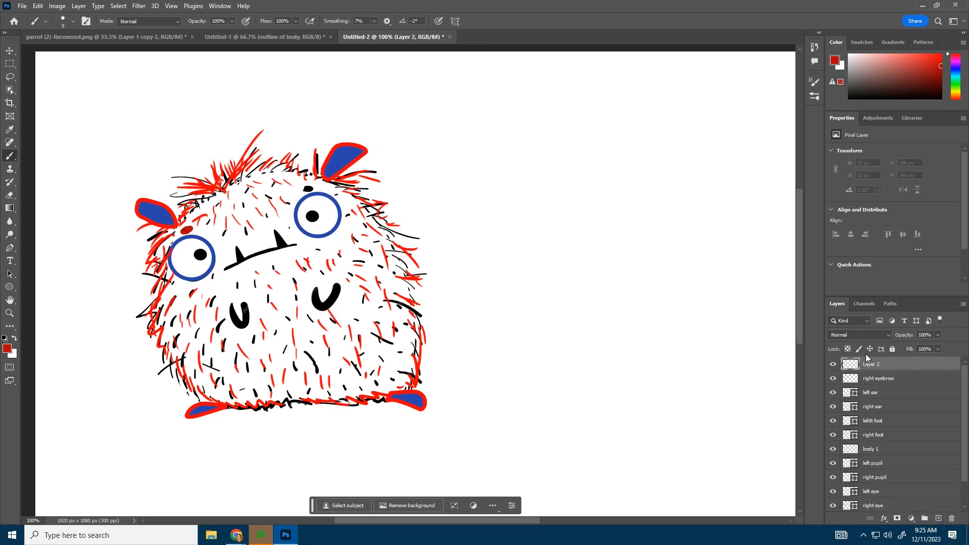
double_click(867, 363)
key(Return)
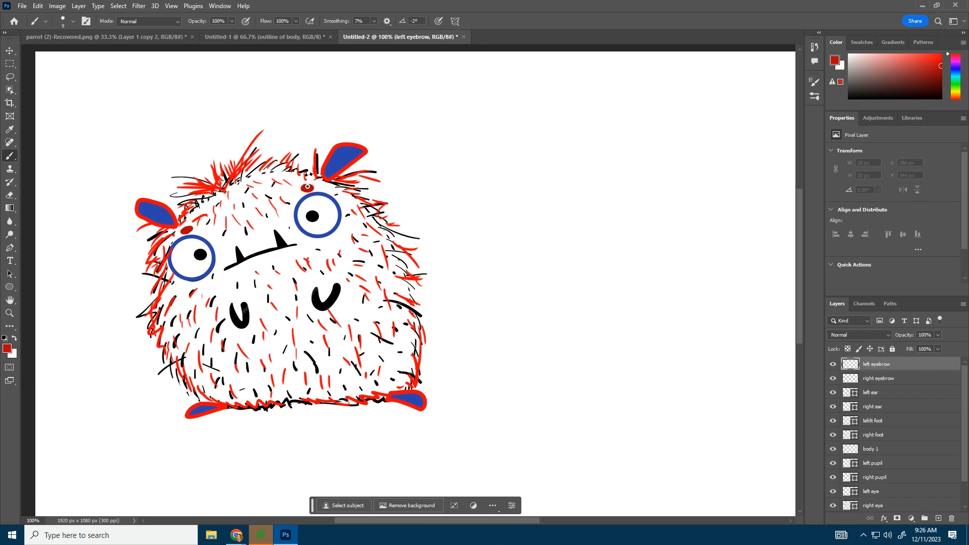
Create a layer named "mouth closes" and paint the mouth line and its two pointed teeth in dark red
click(939, 519)
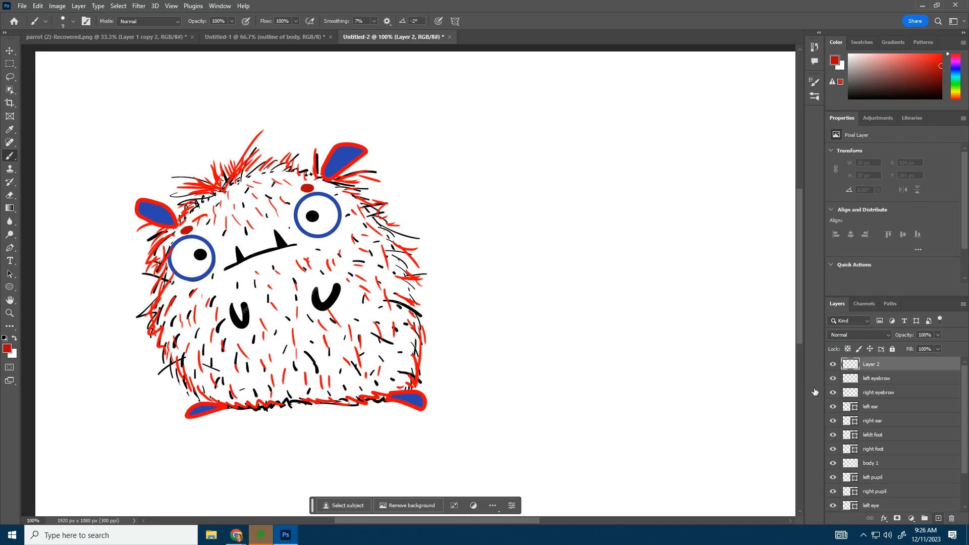
double_click(871, 364)
key(Return)
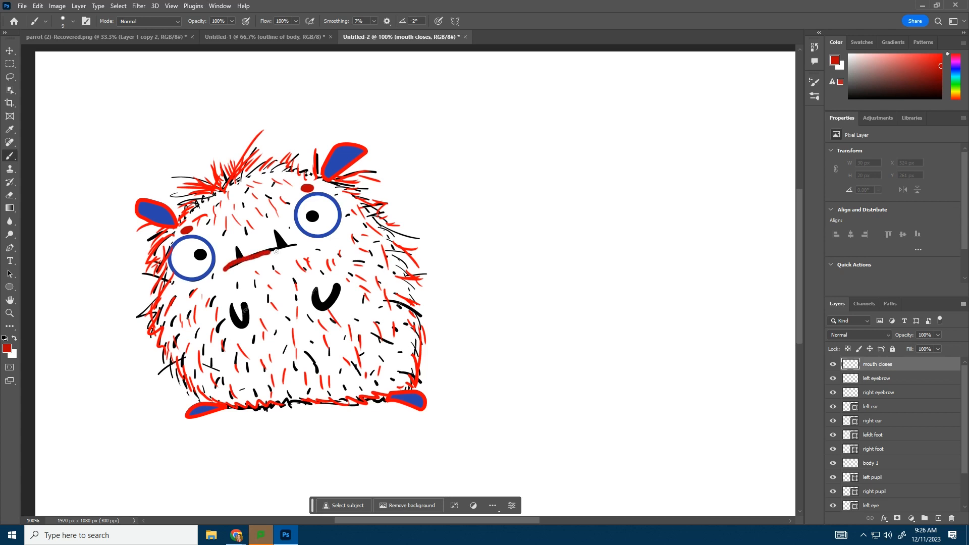
drag(276, 251, 302, 247)
key(ctrl+z)
drag(302, 242, 302, 241)
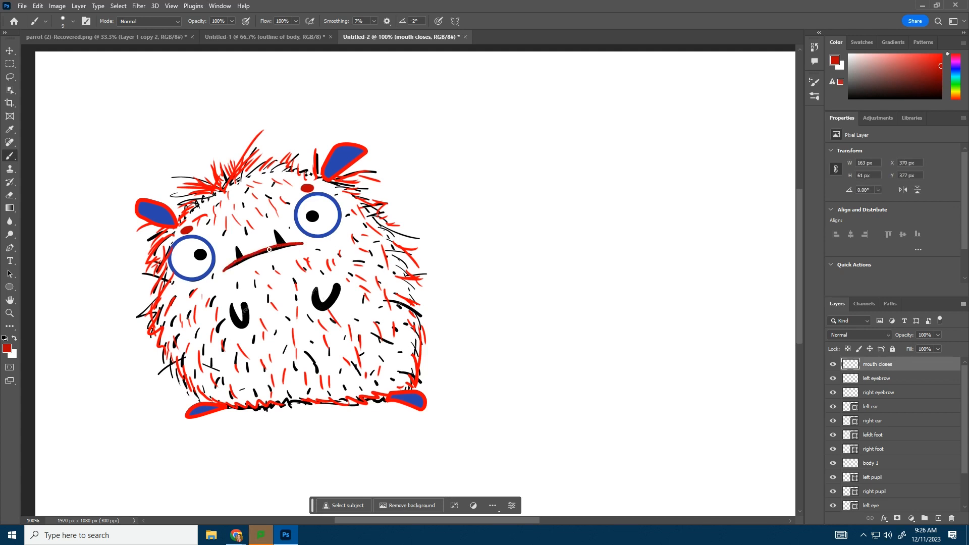
key(ctrl+z)
drag(238, 259, 236, 247)
Create a layer named "right arm" and enlarge the brush to 25 px
click(938, 519)
double_click(869, 364)
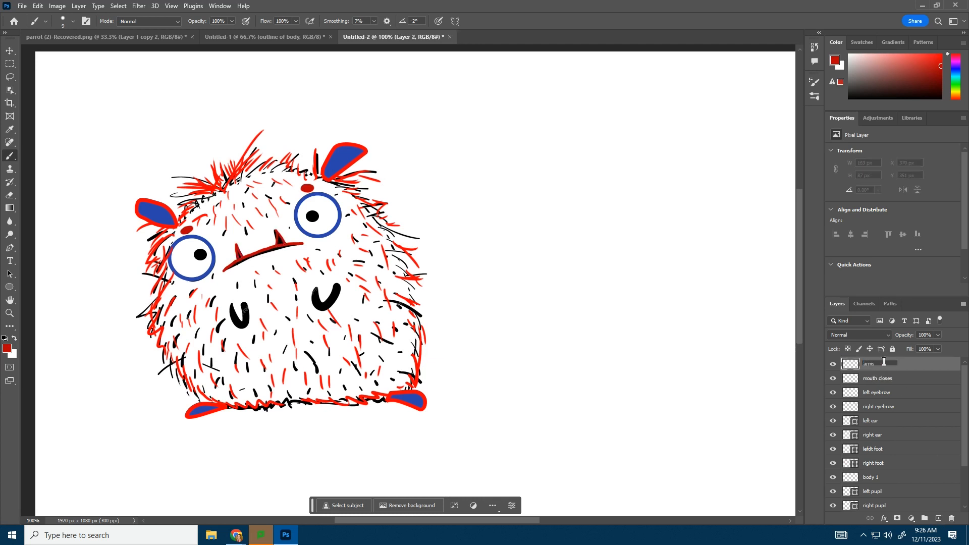
text(arms)
click(73, 21)
click(69, 54)
click(219, 301)
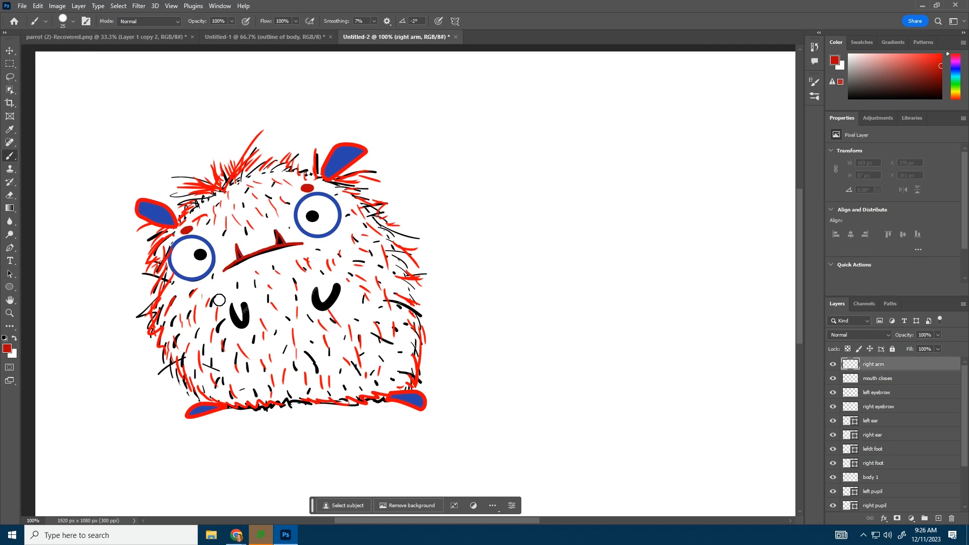
Reduce the brush to 10 px and paint over the monster's U-shaped right arm in dark red
click(73, 21)
click(60, 54)
click(201, 302)
drag(232, 313, 242, 318)
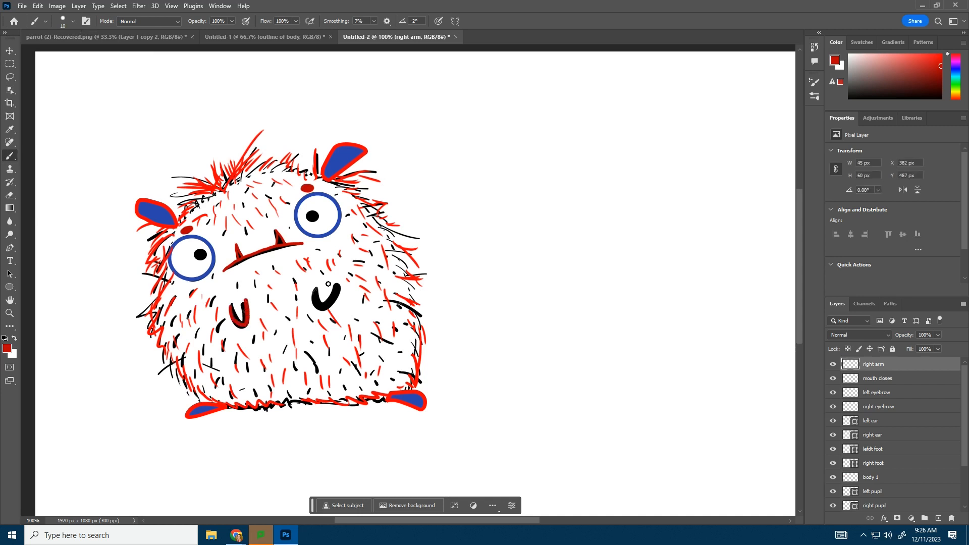
Create a layer named "left arm" and paint over the monster's curved left arm in dark red
click(938, 519)
double_click(867, 363)
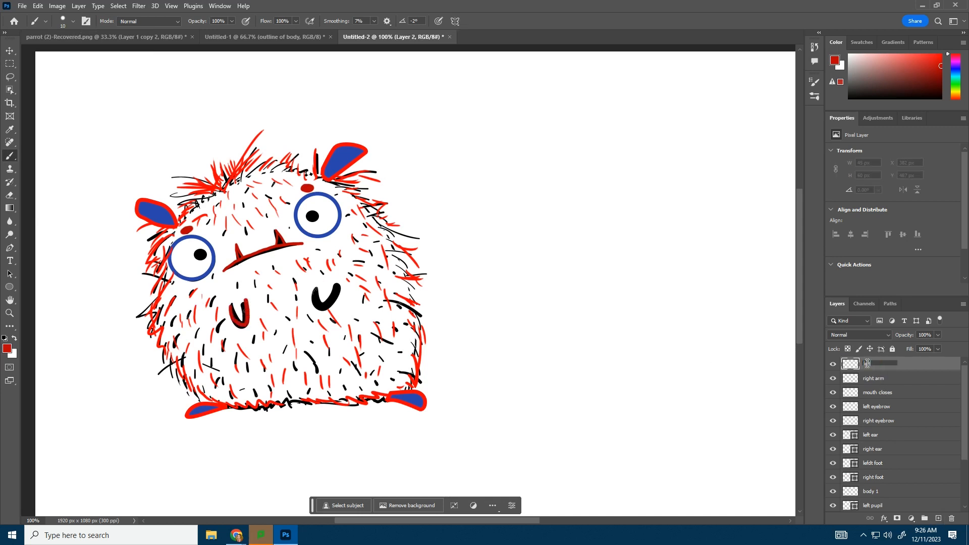
key(Return)
drag(337, 295, 338, 287)
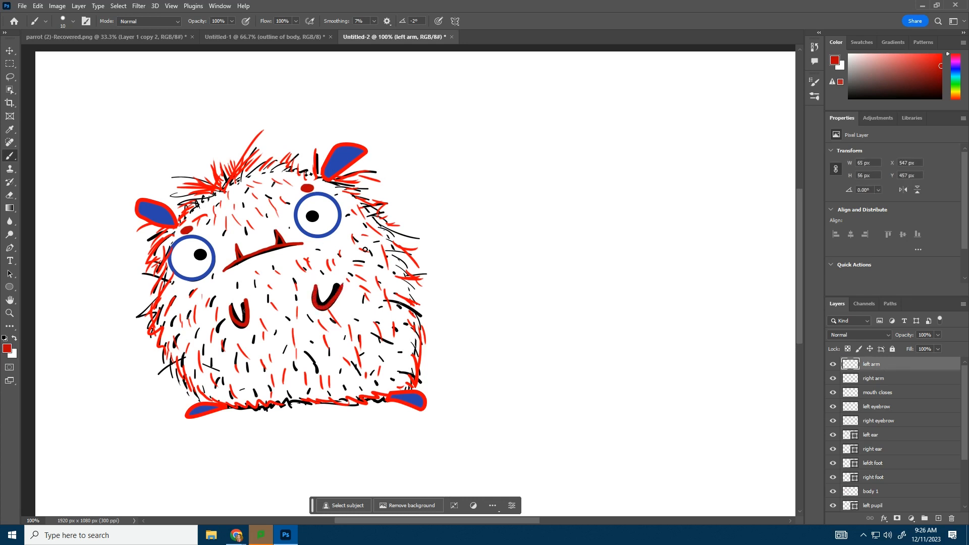
Toggle the visibility of the reference drawing on Layer 1 to check the tracing, and leave that layer hidden
scroll(889, 454, down, 3)
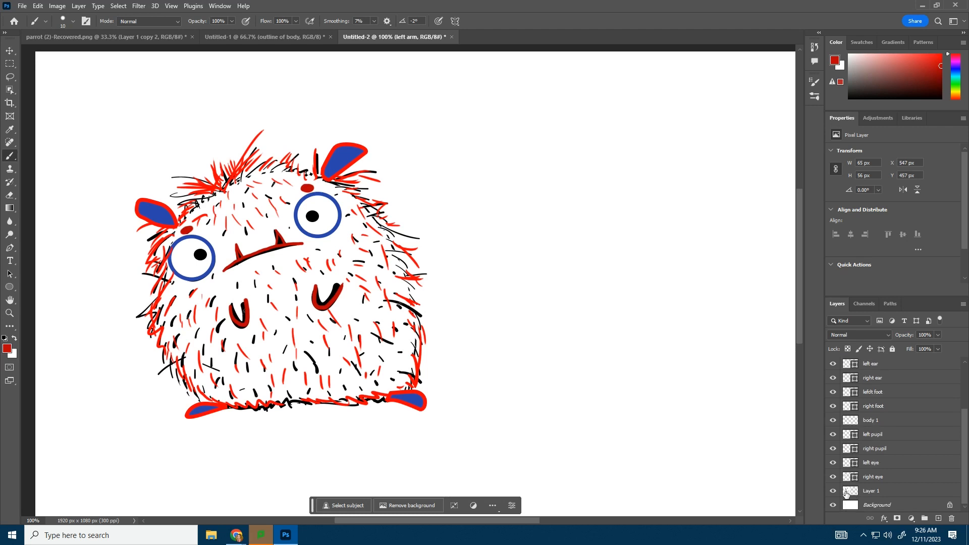
click(834, 491)
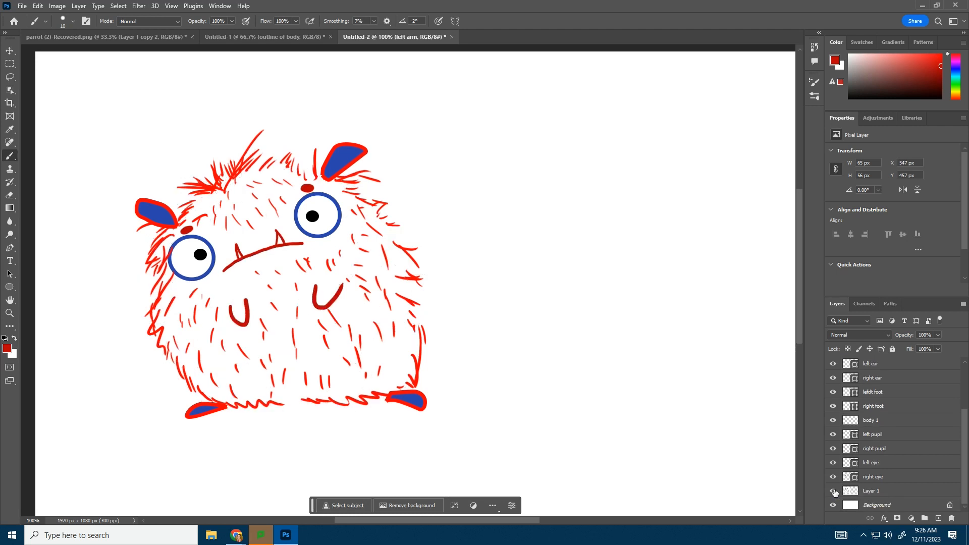
click(834, 490)
click(833, 491)
Save the document in Downloads as the Photoshop file "character animation demo gd1" with Maximize Compatibility on
click(25, 7)
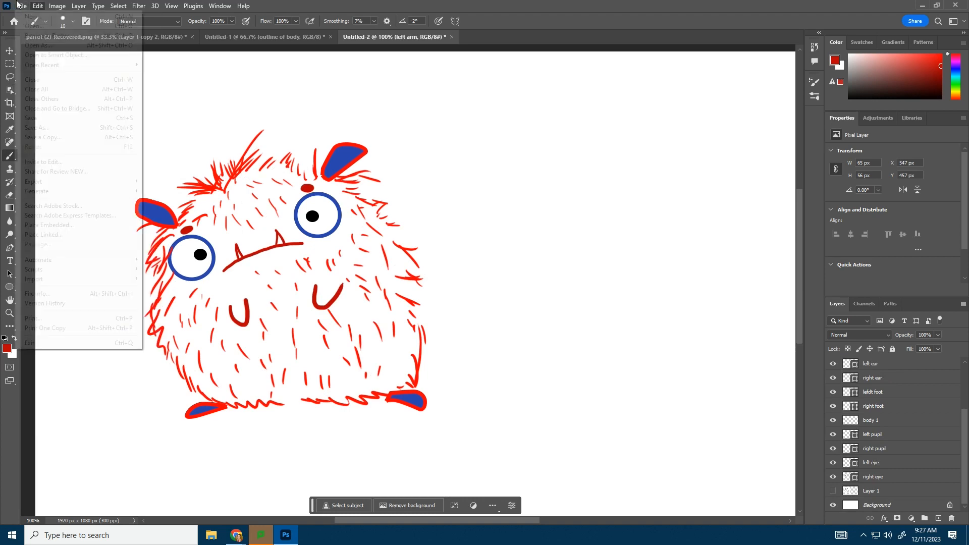
click(31, 127)
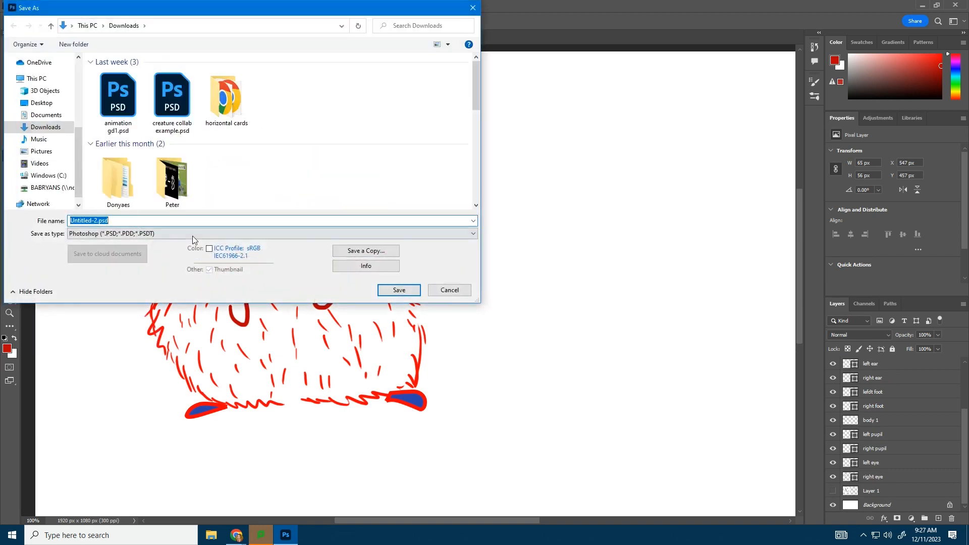
text(character ani)
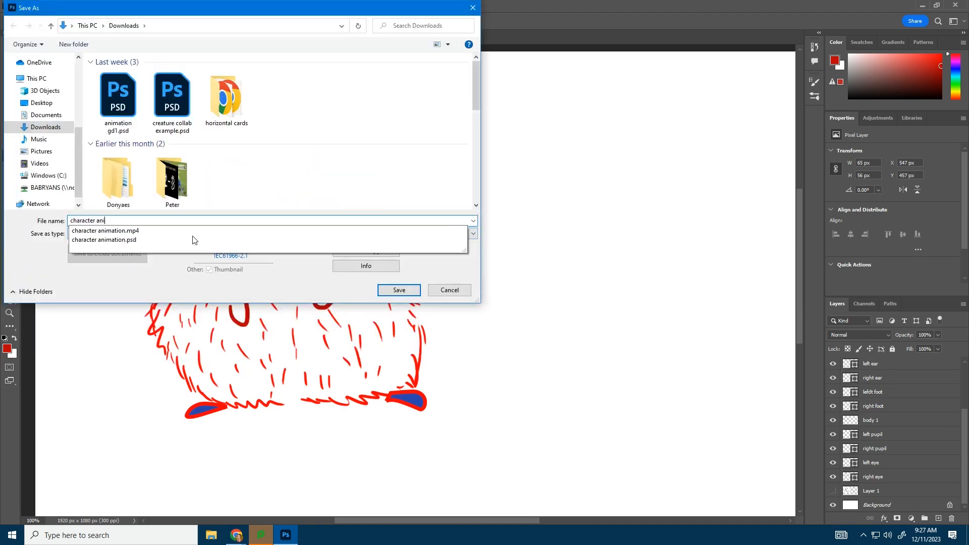
text(mation demo gd1)
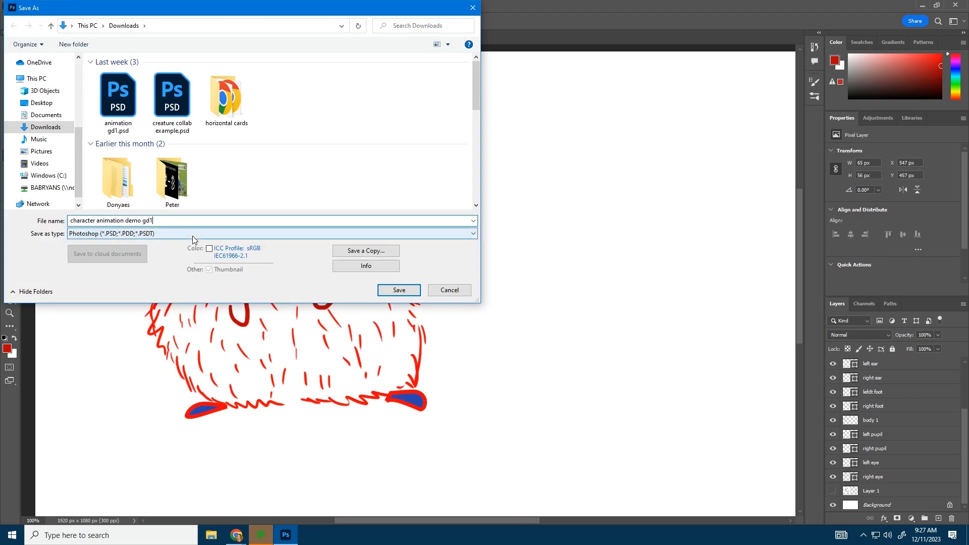
key(Return)
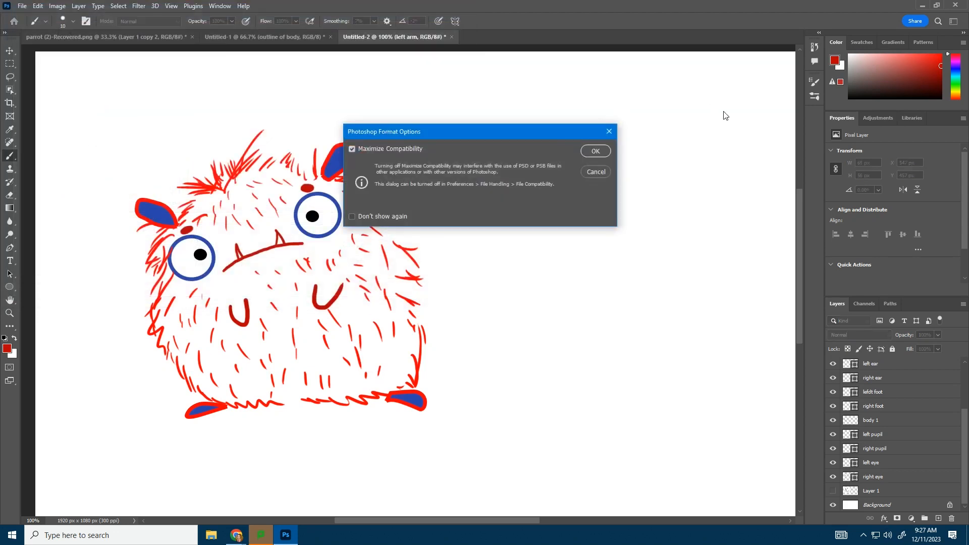
click(593, 153)
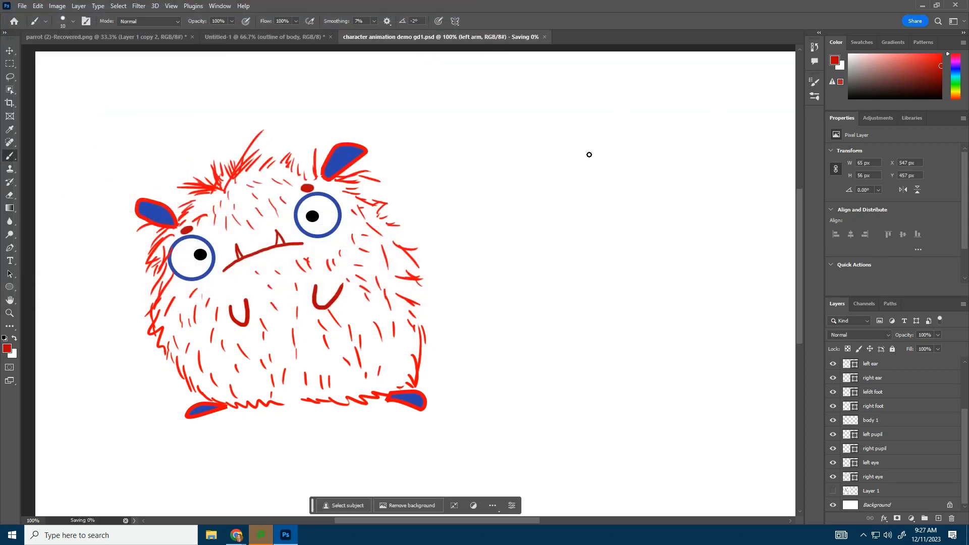
click(9, 313)
alt+click(441, 243)
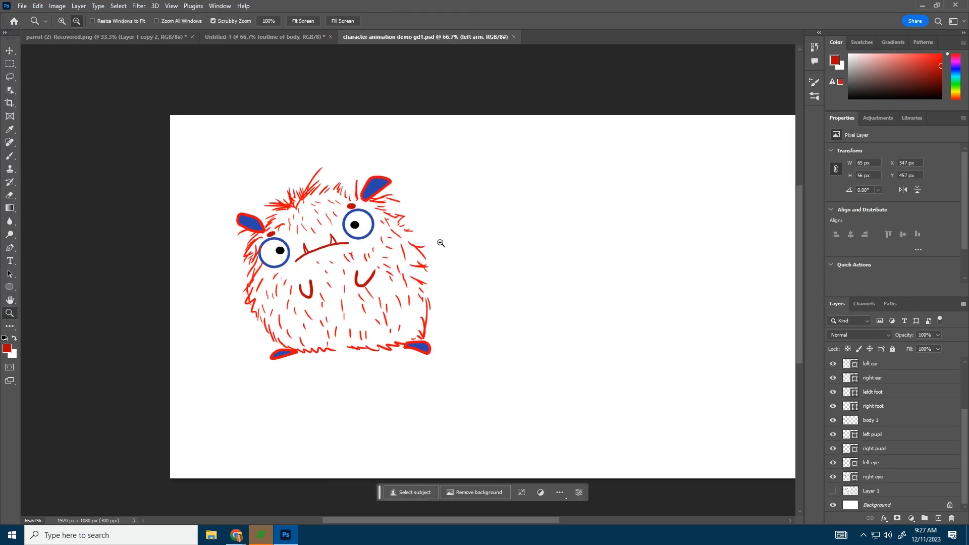
Switch to Chrome and open the Pixabay website in the new tab
mouse_move(236, 535)
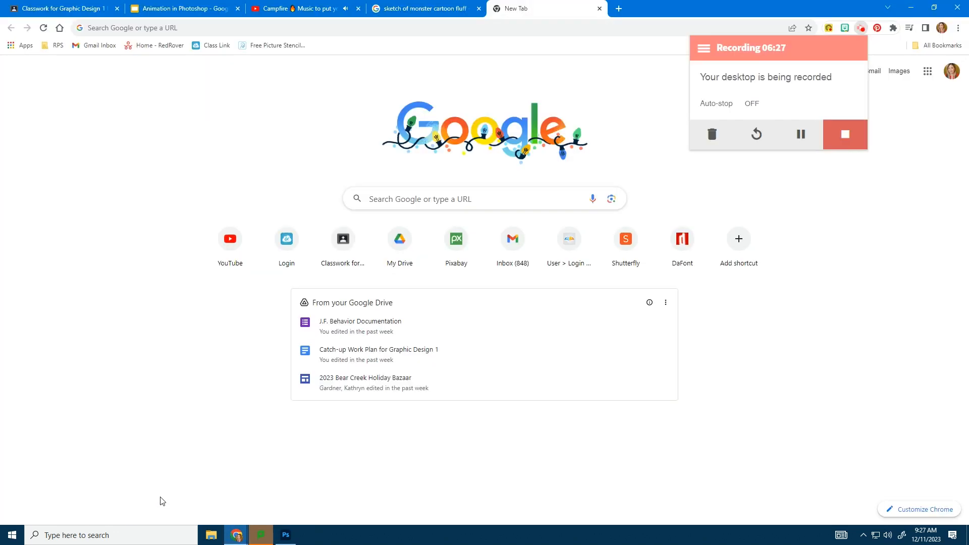
click(163, 502)
click(360, 27)
text(pixaba)
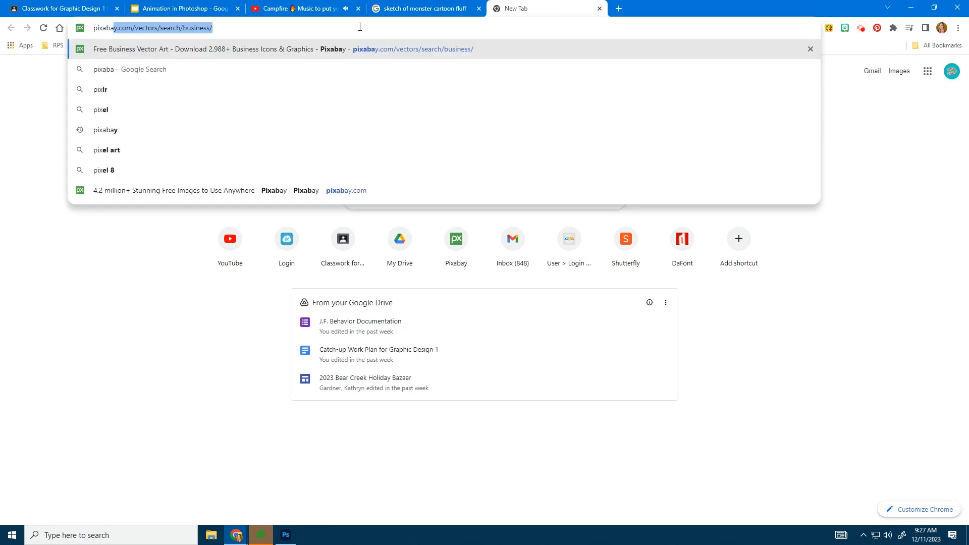
key(Return)
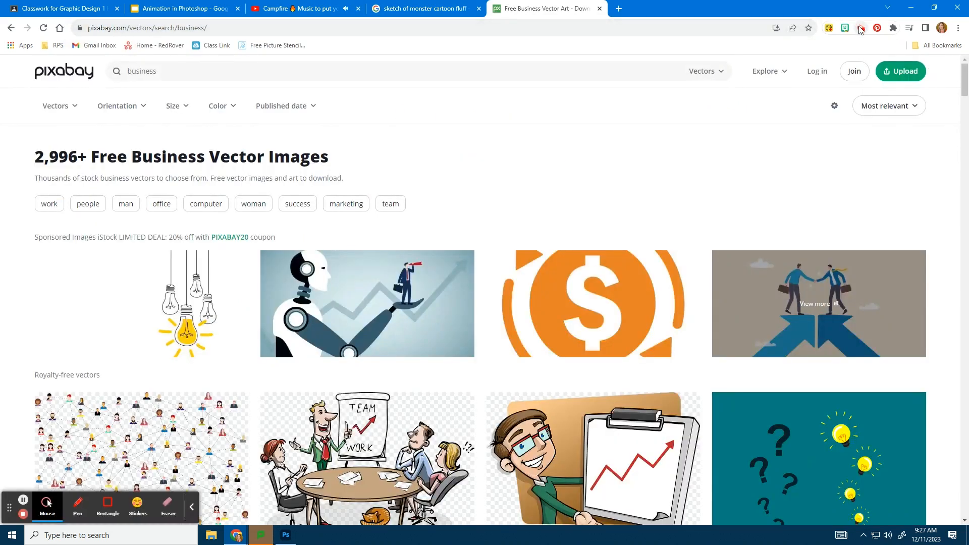
click(861, 29)
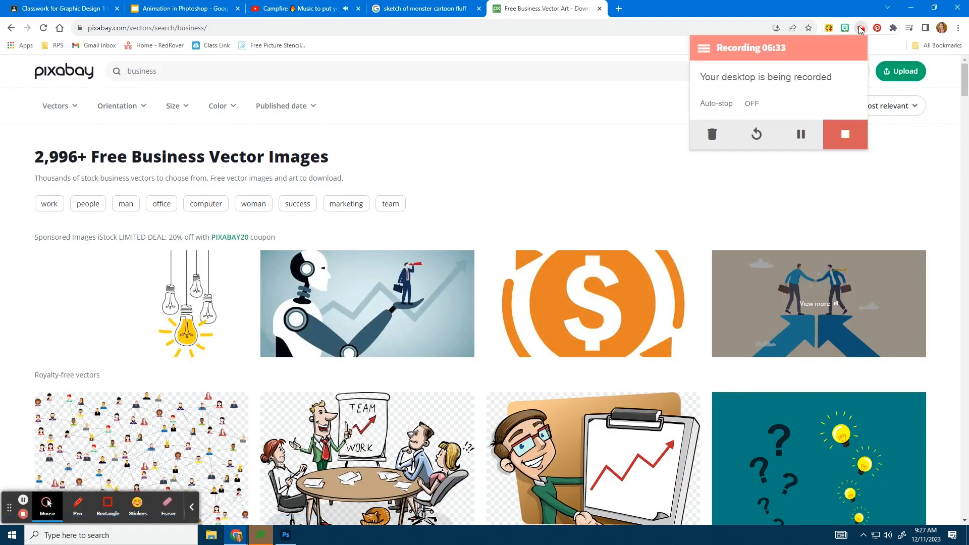
click(417, 188)
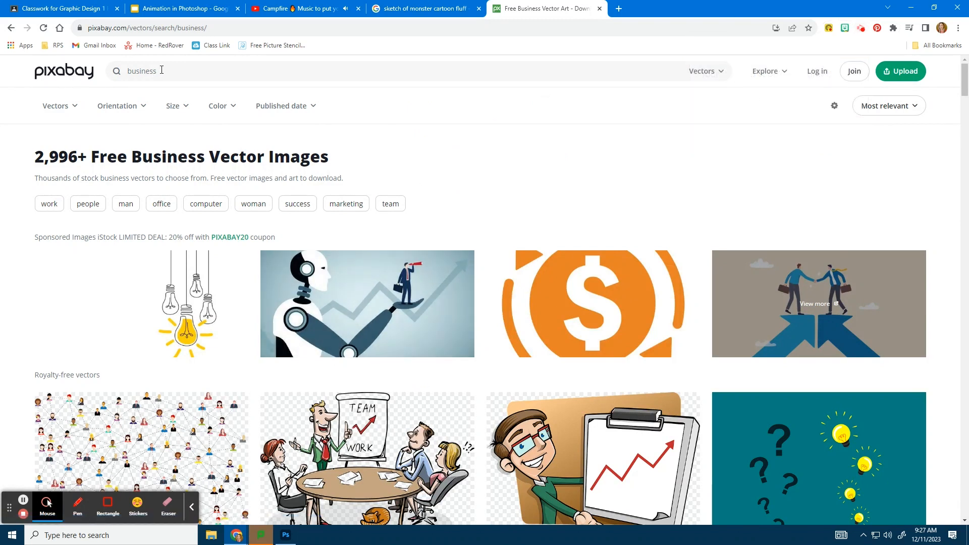
Search Pixabay for "forest" and widen the results from vectors to all images
click(135, 71)
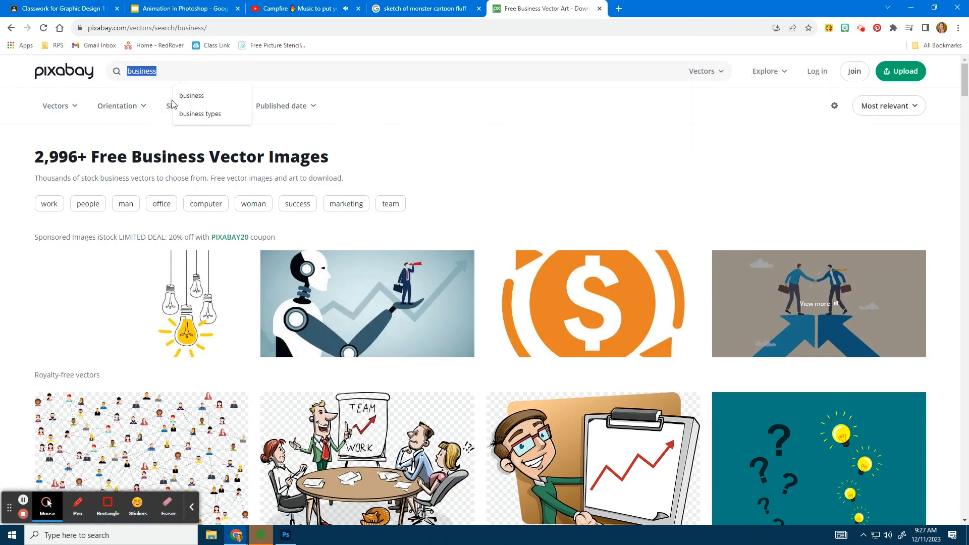
text(forest)
key(Return)
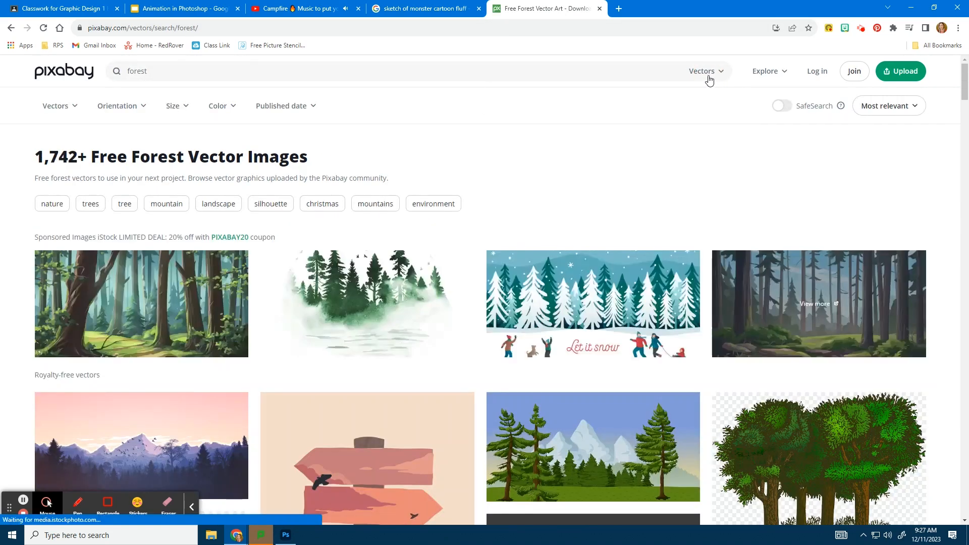
click(707, 79)
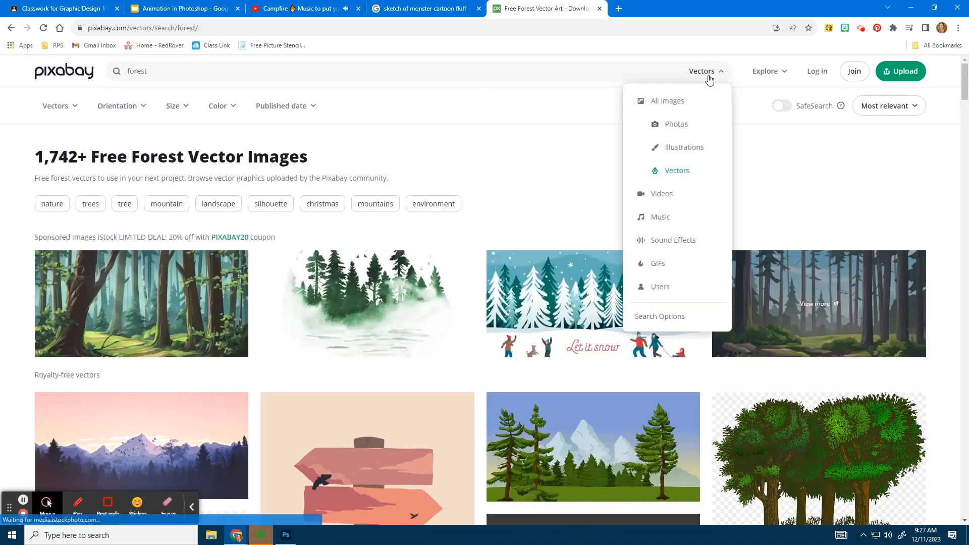
click(688, 103)
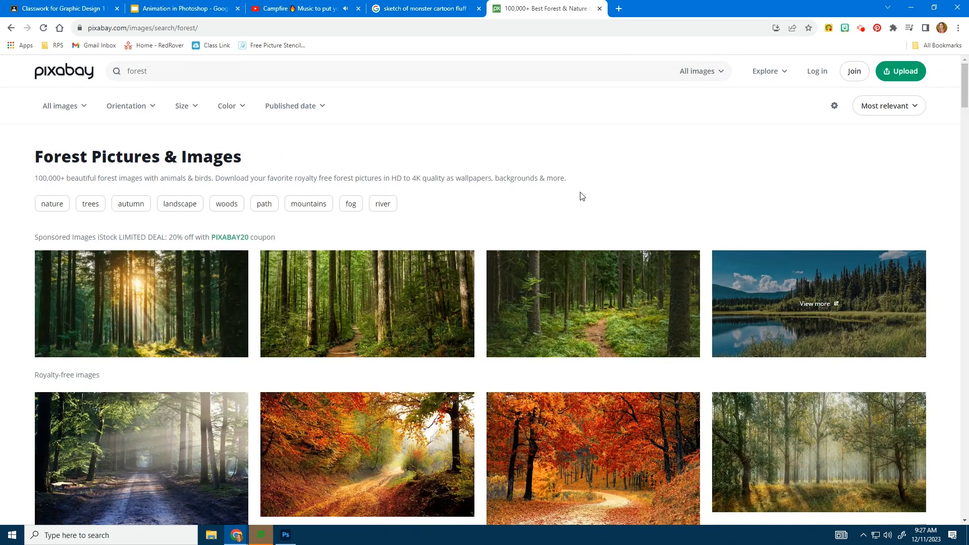
Look through the forest images for a suitable background, check the dark foggy forest photo, and return to the results
scroll(580, 197, down, 4)
scroll(581, 198, down, 3)
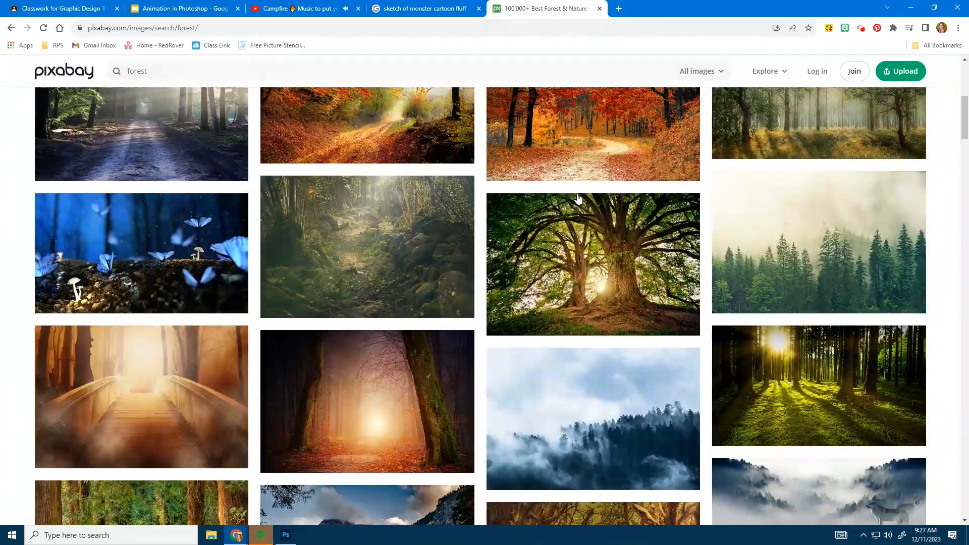
scroll(574, 201, down, 5)
scroll(571, 202, down, 15)
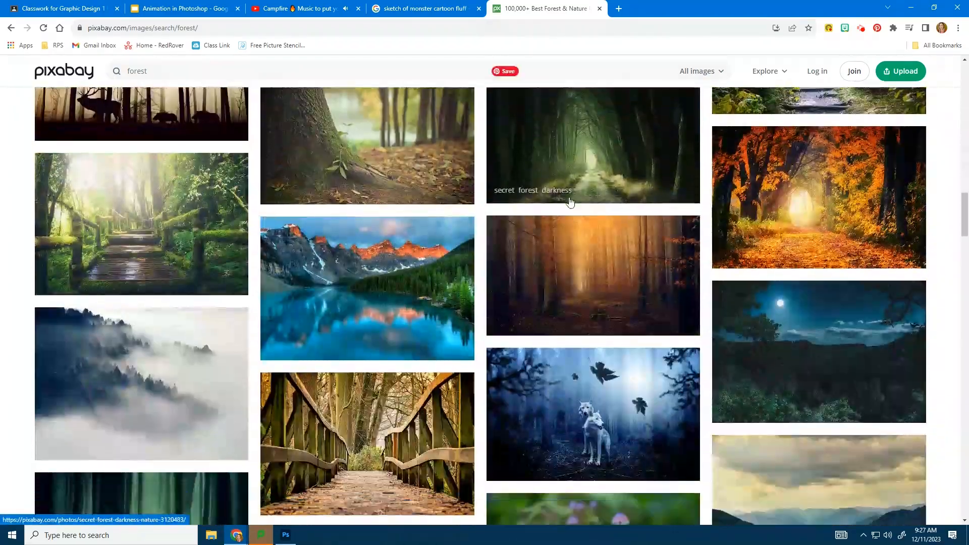
scroll(570, 201, down, 5)
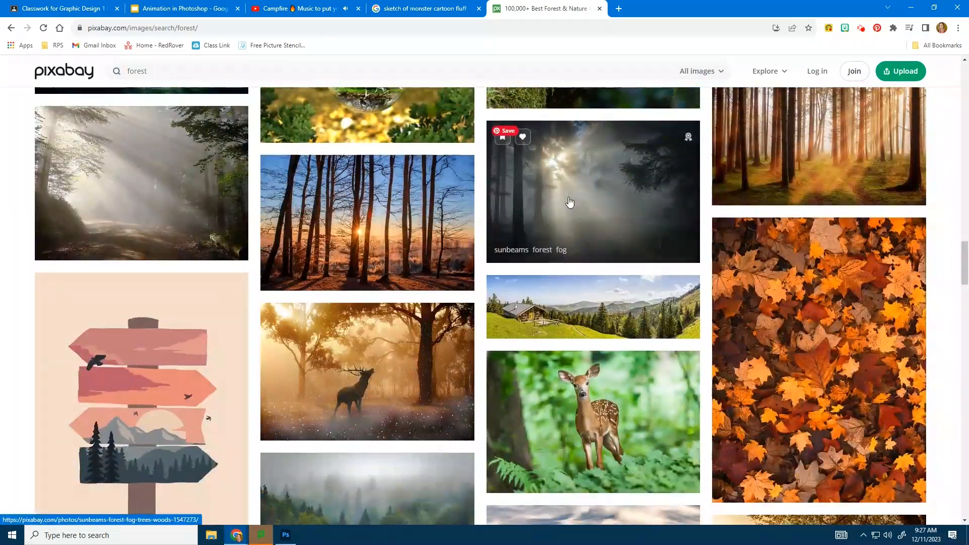
scroll(563, 202, down, 5)
scroll(564, 202, down, 3)
scroll(564, 202, down, 5)
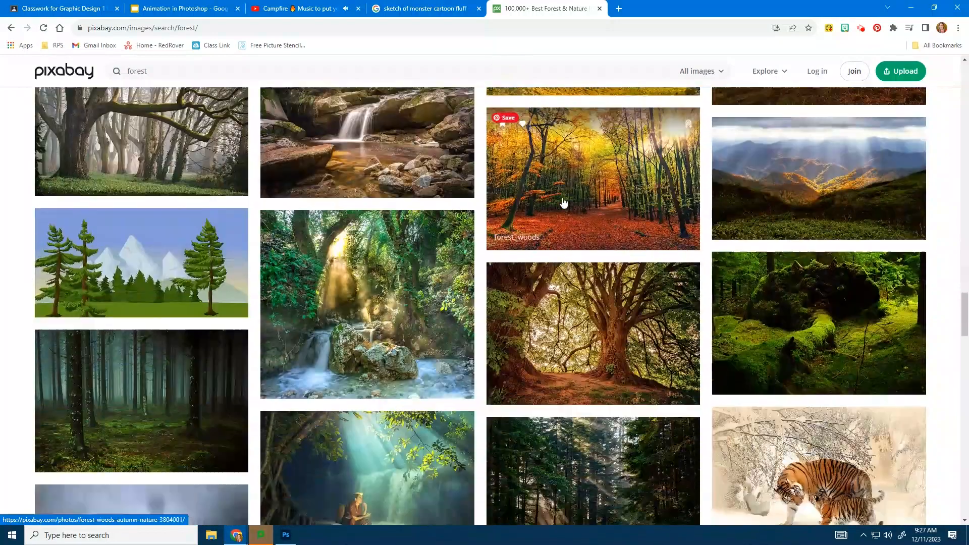
click(192, 303)
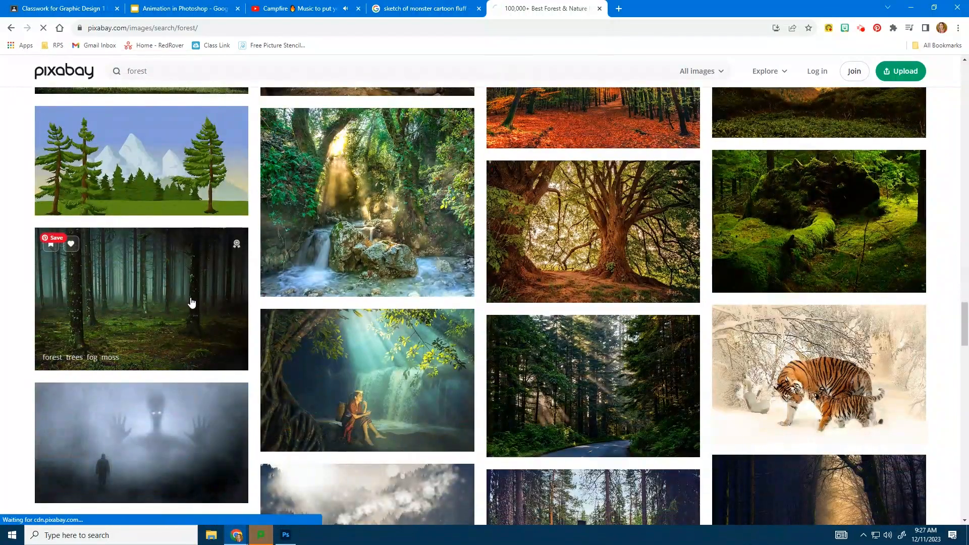
click(12, 29)
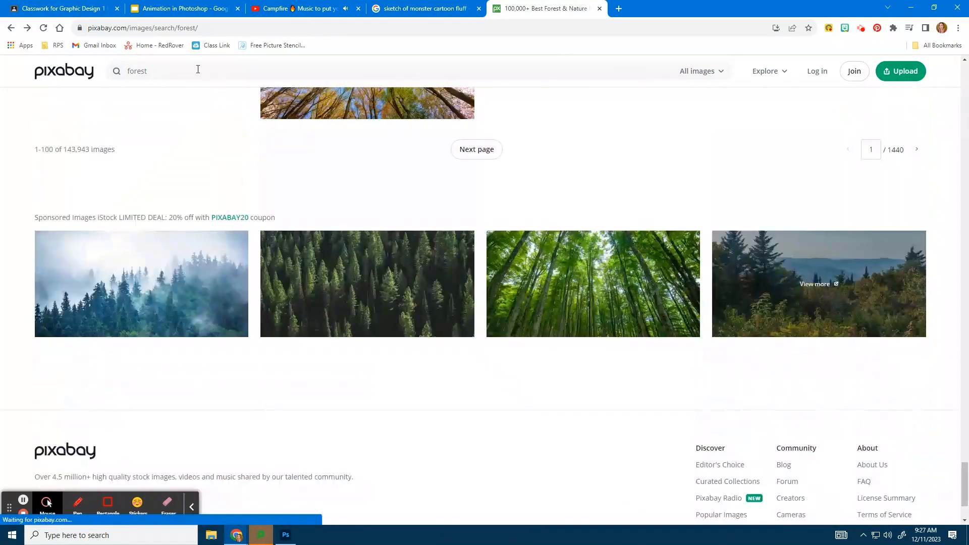
Extend the Pixabay image search to "forest floor"
click(185, 68)
text(floor)
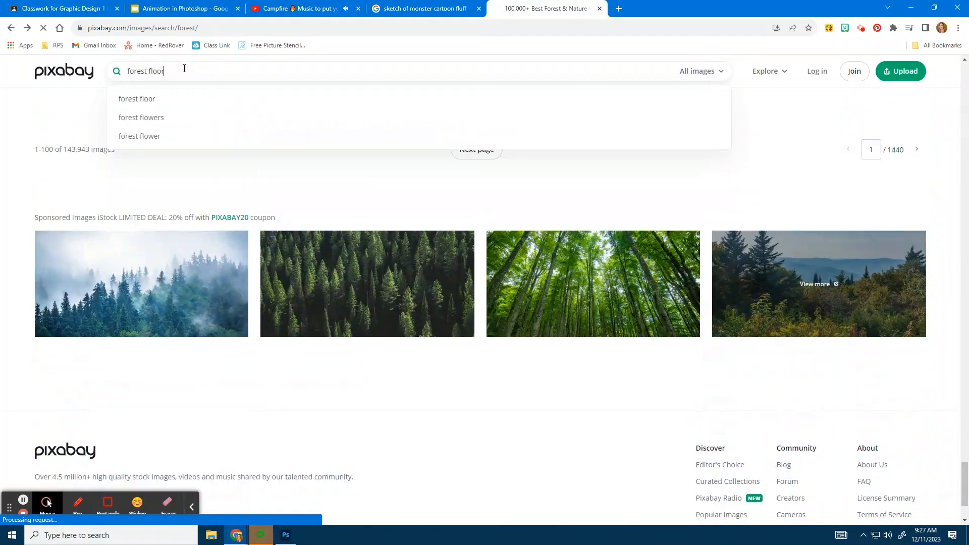
key(Return)
Open the photo of a red spotted mushroom on a mossy forest floor and download it in the 1280 px size
scroll(680, 142, down, 7)
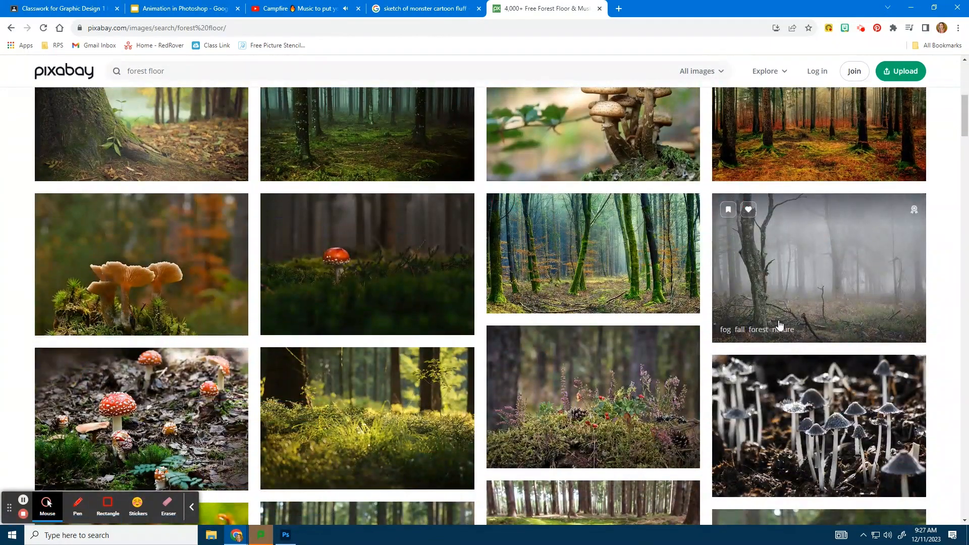
scroll(768, 326, down, 2)
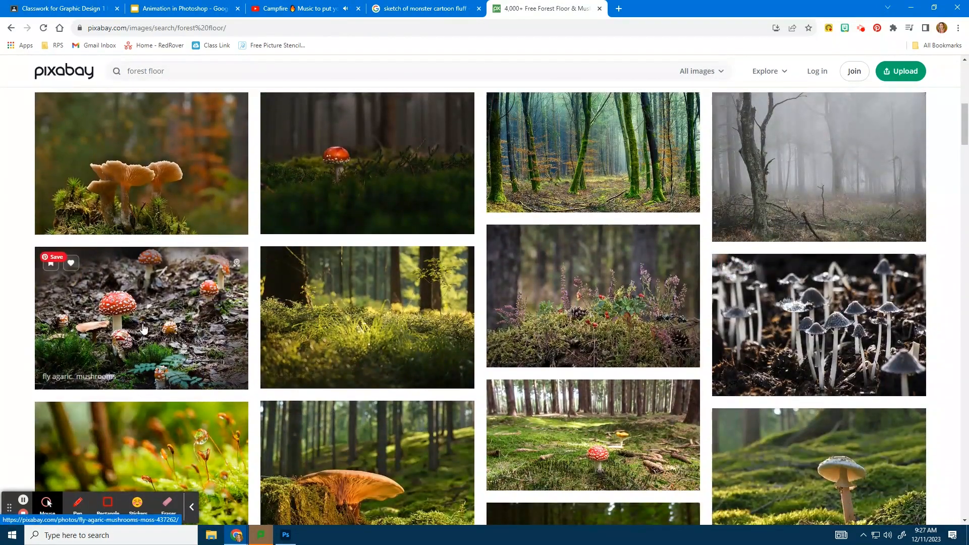
scroll(144, 328, down, 3)
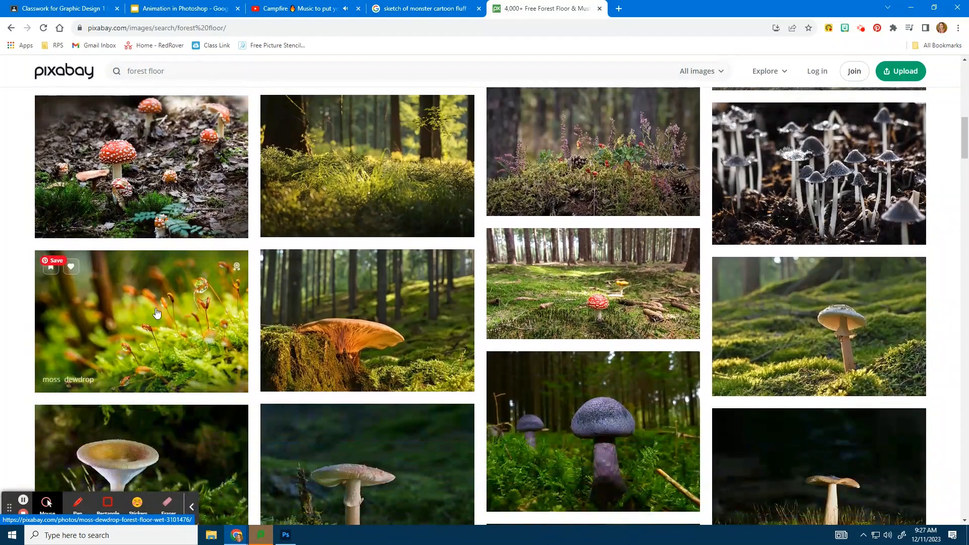
click(602, 285)
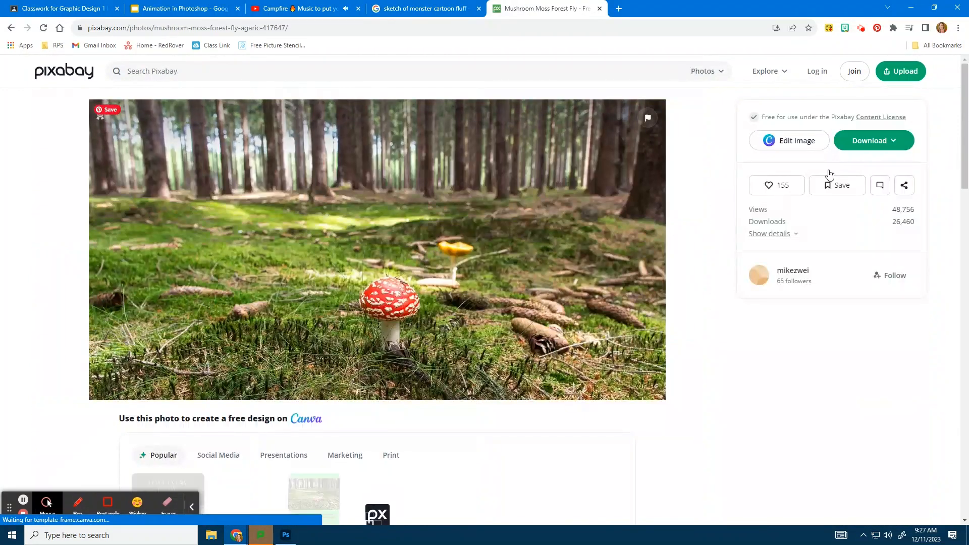
click(852, 142)
click(793, 269)
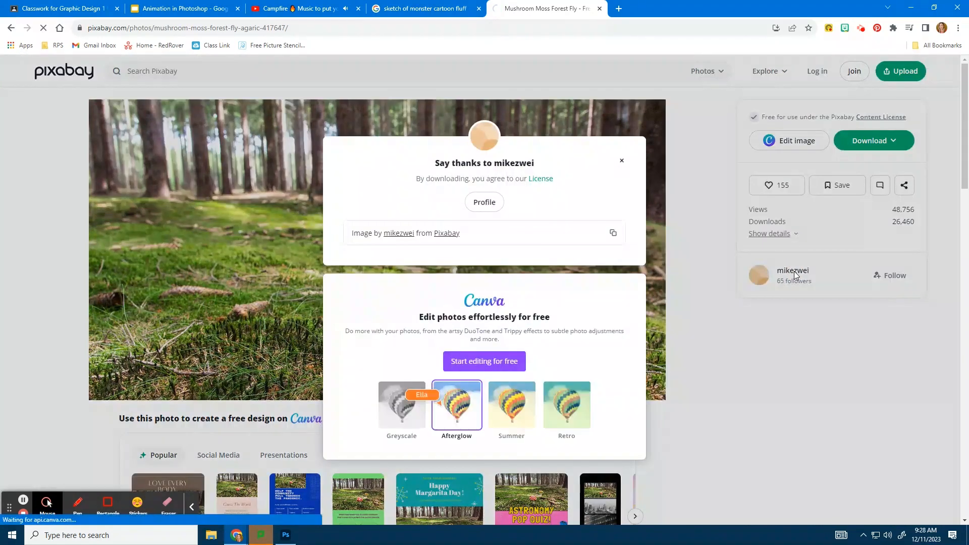
Switch to Photoshop and place the downloaded mushroom-417647_1280.jpg as an embedded image in the monster document
click(285, 536)
click(24, 7)
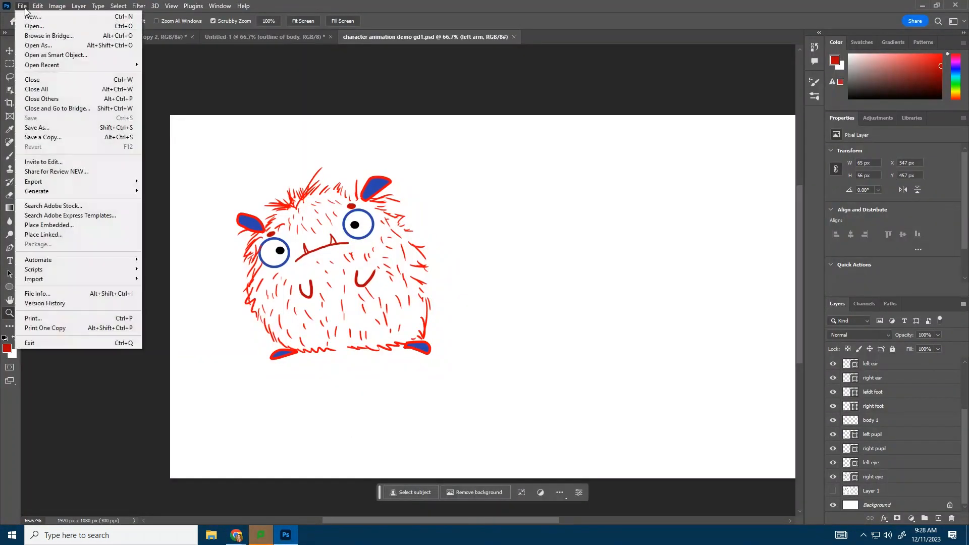
click(60, 226)
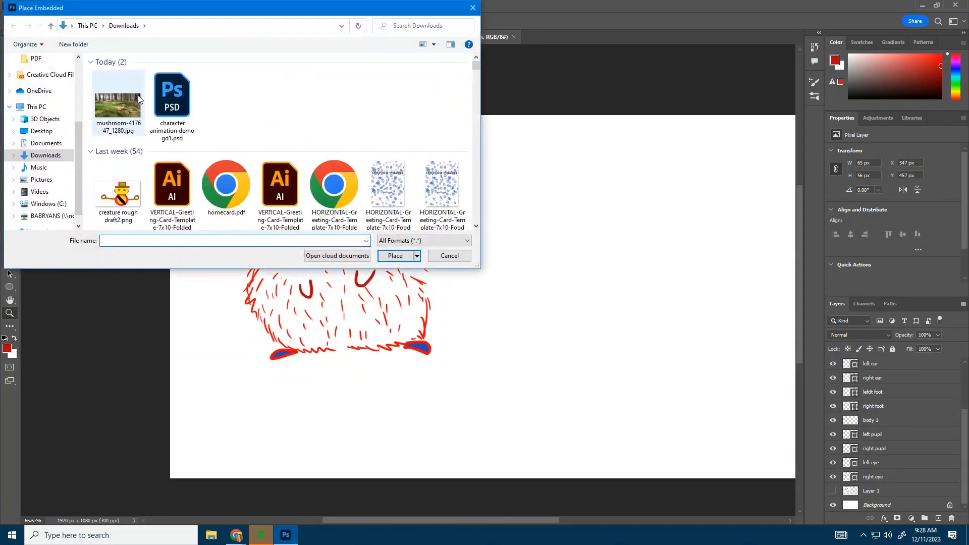
double_click(137, 98)
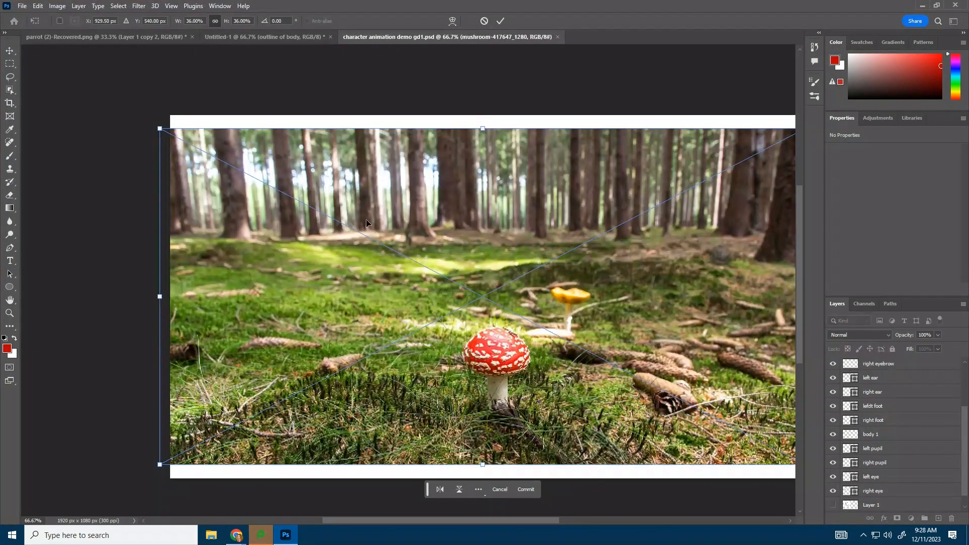
Enlarge the placed forest photo to about 39.4% so it covers the whole canvas, and commit the transform
drag(489, 126, 490, 110)
drag(488, 468, 484, 484)
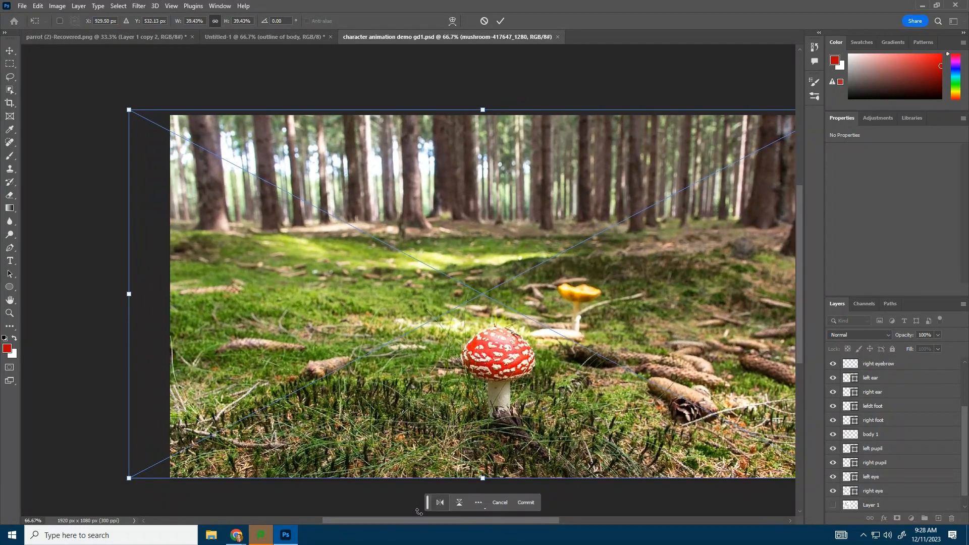
drag(420, 520, 469, 522)
key(z)
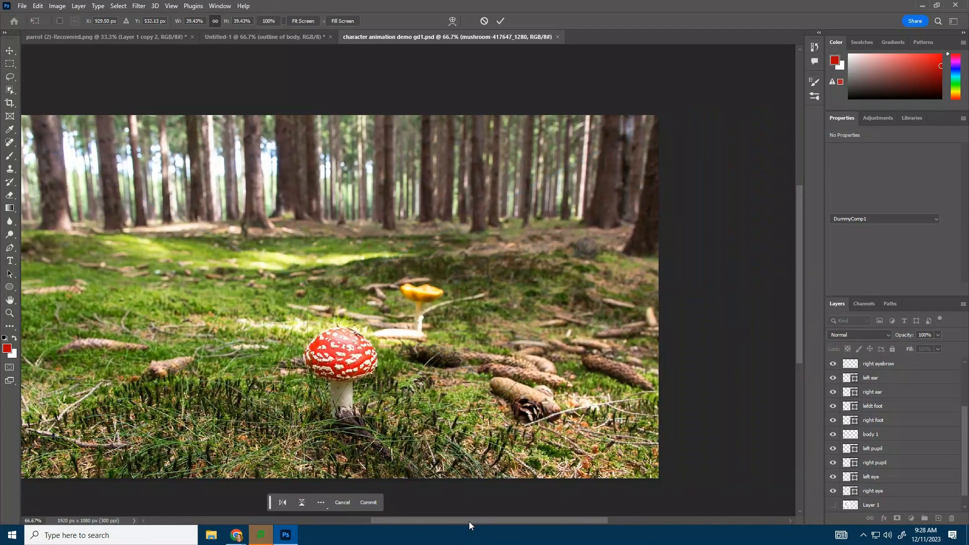
Move the mushroom photo layer beneath Layer 1, directly above the locked Background, and rename it "background"
scroll(904, 434, up, 3)
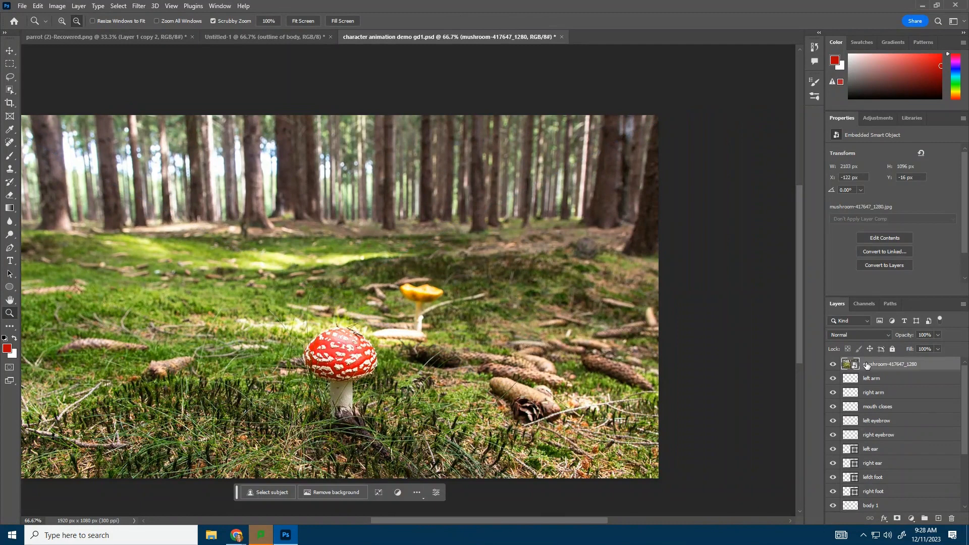
drag(867, 366, 868, 500)
double_click(879, 492)
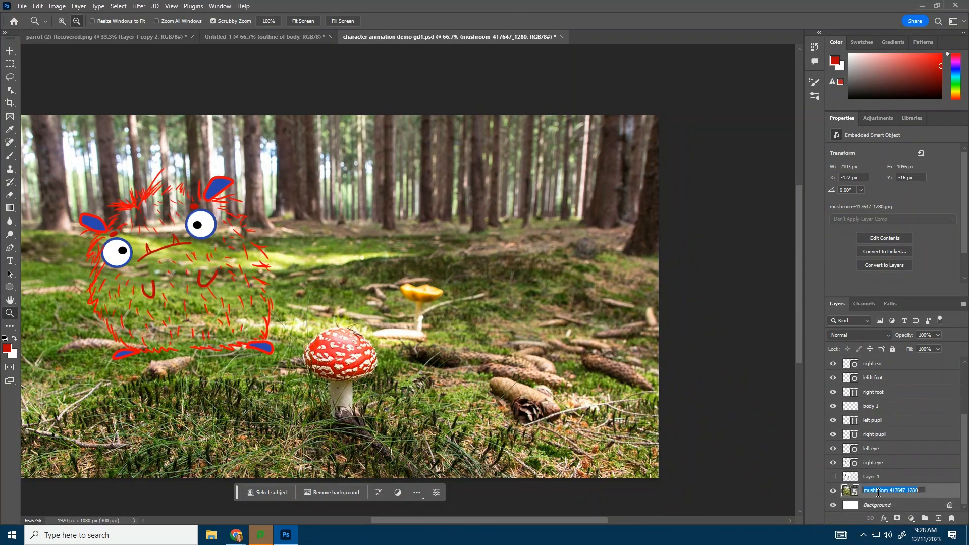
text(background)
key(Return)
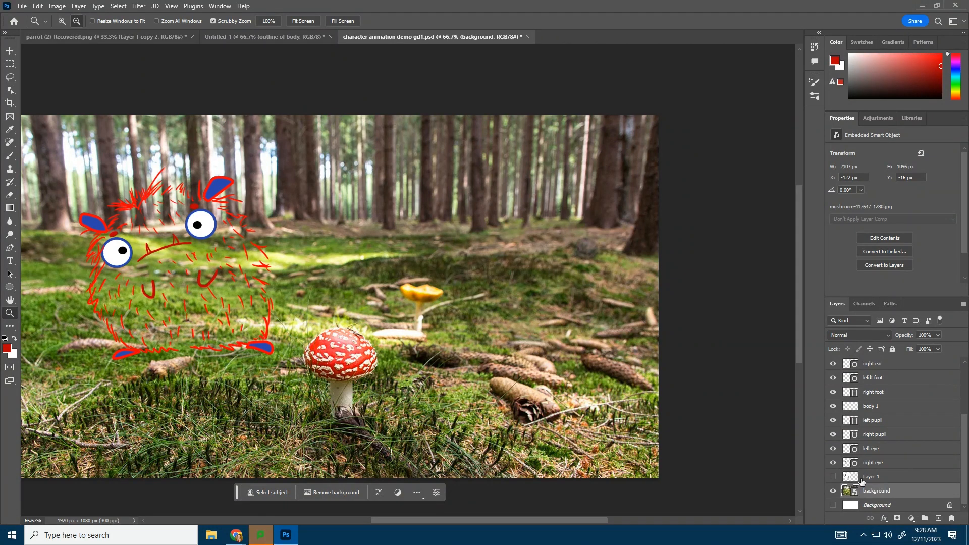
Move the "body 1" layer down the stack so it sits between the "right eye" layer and Layer 1
scroll(903, 444, up, 2)
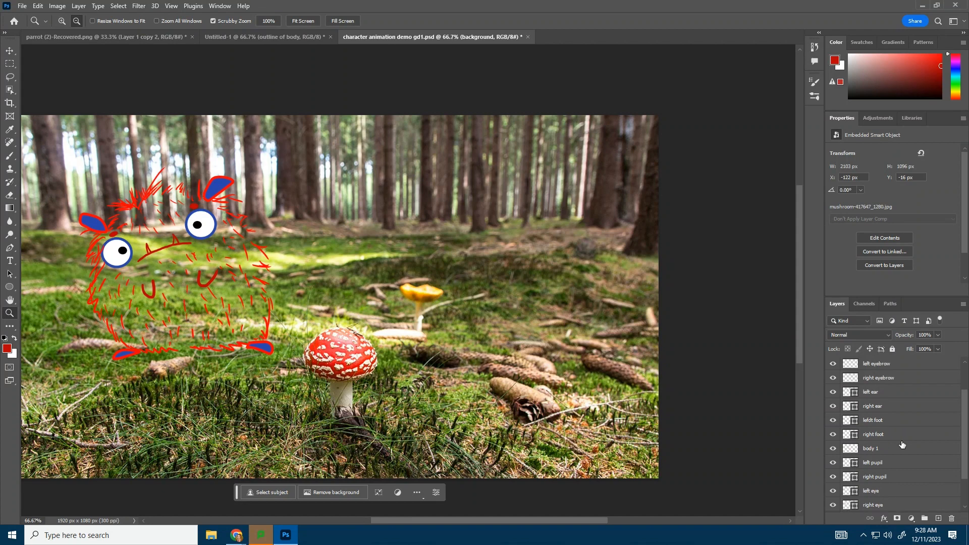
click(873, 453)
scroll(887, 439, down, 1)
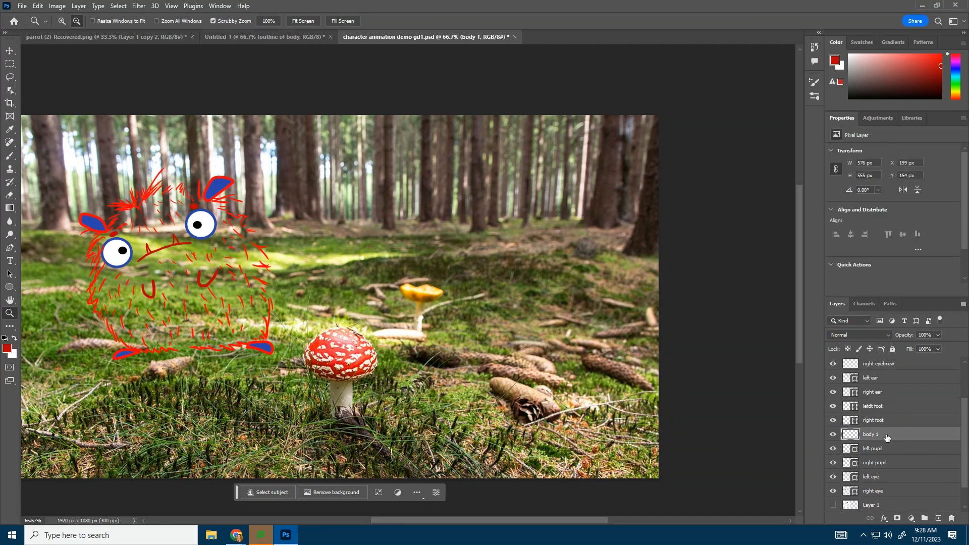
drag(888, 438, 888, 497)
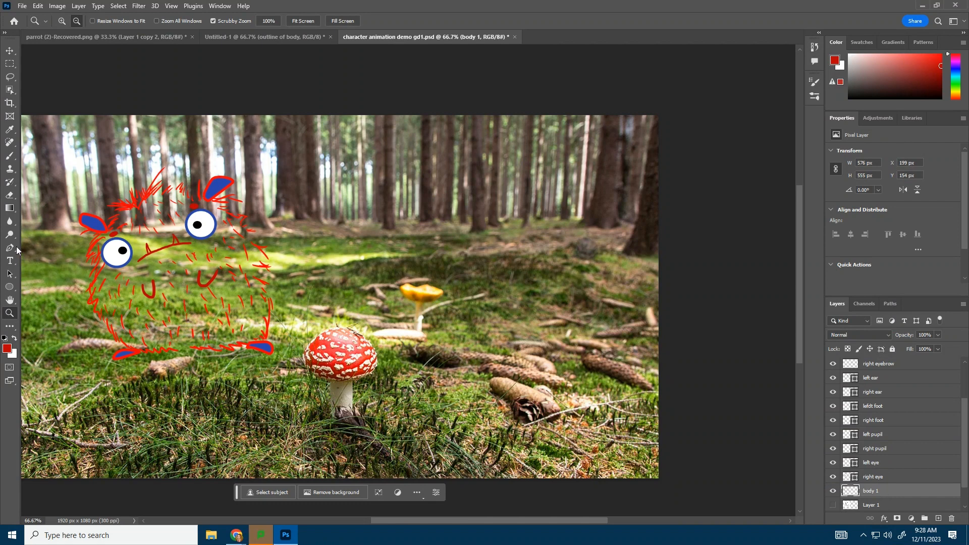
Set up the Brush tool with a 73 px size and white (ffffff) as the foreground color
click(7, 157)
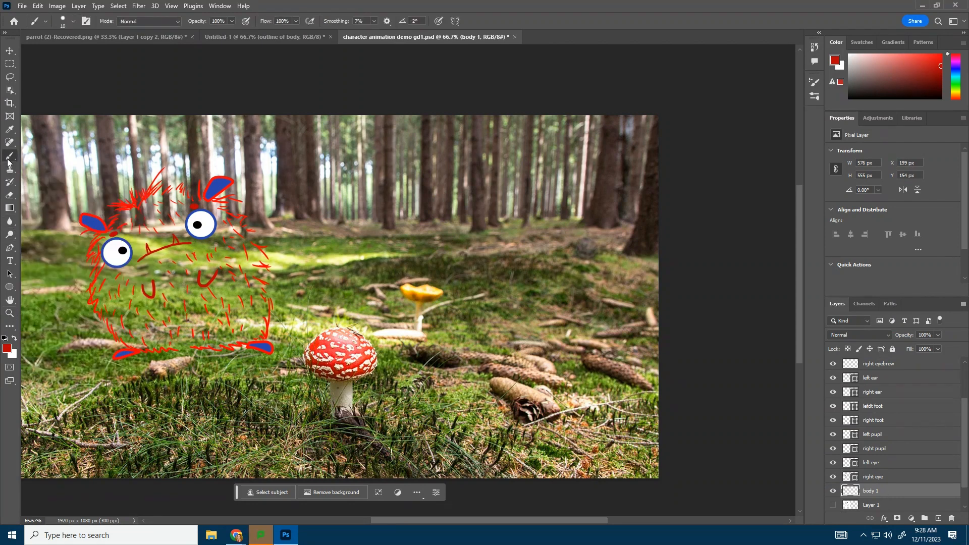
click(73, 21)
click(79, 54)
click(75, 23)
click(7, 349)
click(352, 122)
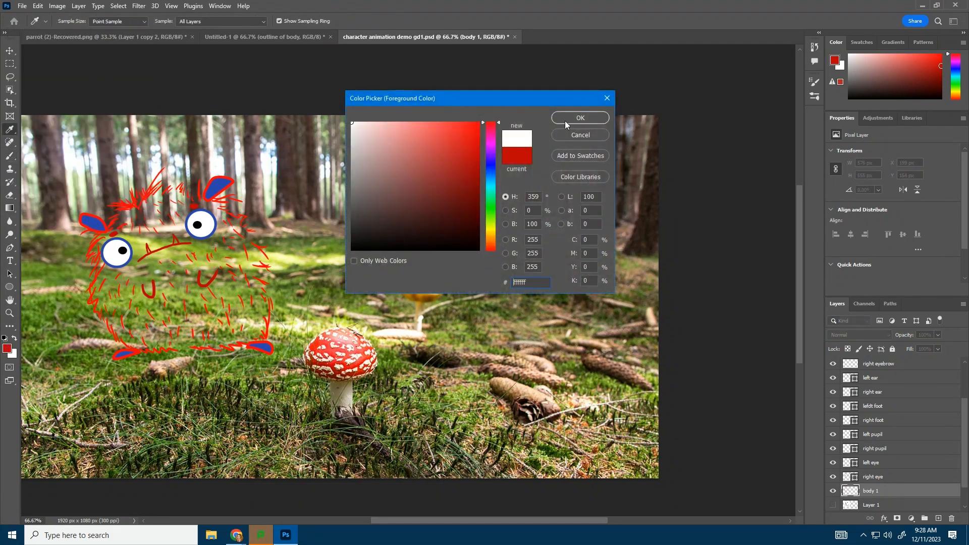
click(581, 117)
Create a new layer named "body skin color" and place it directly beneath the "body 1" layer
click(939, 518)
scroll(909, 473, down, 1)
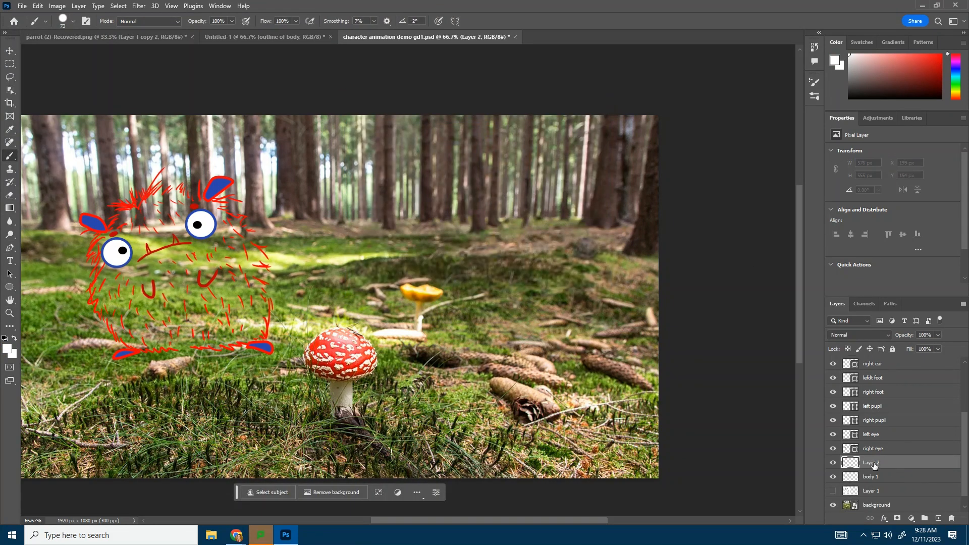
double_click(875, 462)
text(body skin color)
key(Return)
drag(921, 465, 919, 484)
Paint the whole inside of the monster's body light coral red on the "body skin color" layer, discarding the white strokes
mouse_move(139, 216)
mouse_down()
mouse_move(106, 290)
mouse_move(141, 334)
mouse_move(142, 260)
mouse_move(121, 272)
mouse_move(124, 297)
mouse_move(143, 235)
mouse_up()
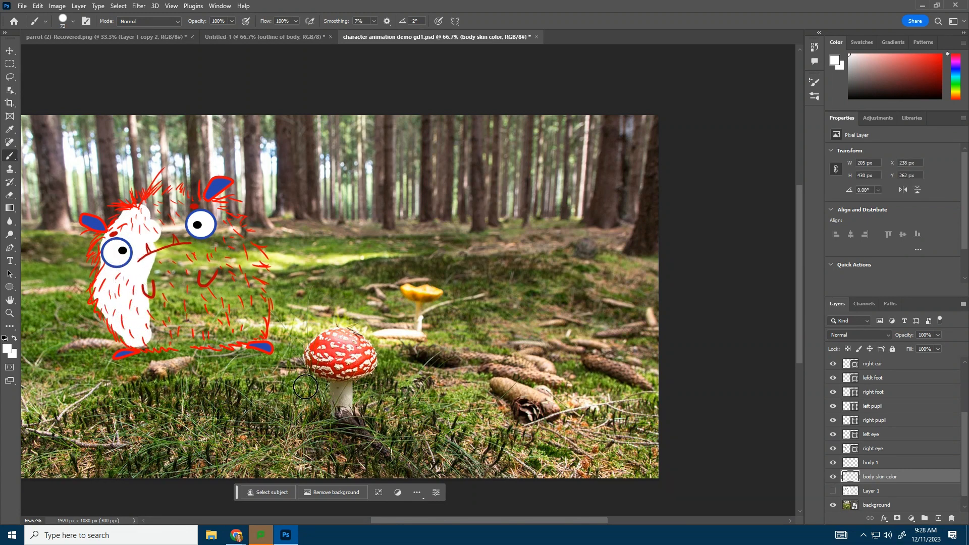
key(ctrl+z)
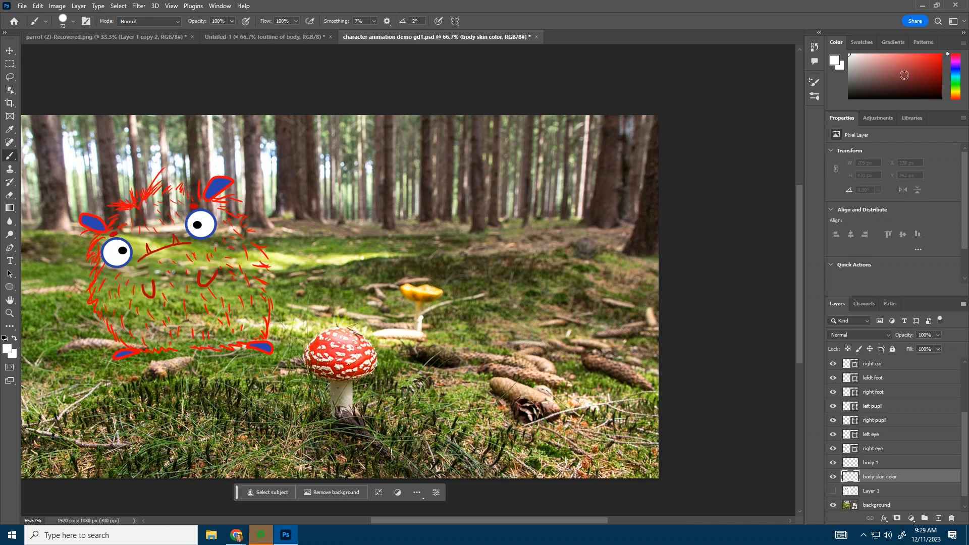
drag(907, 69, 904, 53)
mouse_move(159, 213)
mouse_down()
mouse_move(105, 250)
mouse_move(110, 313)
mouse_move(152, 339)
mouse_move(255, 325)
mouse_move(252, 264)
mouse_move(231, 229)
mouse_move(206, 209)
mouse_move(169, 202)
mouse_move(127, 259)
mouse_move(202, 240)
mouse_move(133, 267)
mouse_move(127, 304)
mouse_move(144, 318)
mouse_move(135, 258)
mouse_move(159, 305)
mouse_move(161, 261)
mouse_move(177, 290)
mouse_move(188, 251)
mouse_move(206, 259)
mouse_move(217, 235)
mouse_move(237, 301)
mouse_up()
mouse_move(176, 317)
mouse_down()
mouse_move(223, 311)
mouse_move(211, 270)
mouse_move(205, 297)
mouse_move(186, 304)
mouse_move(161, 257)
mouse_up()
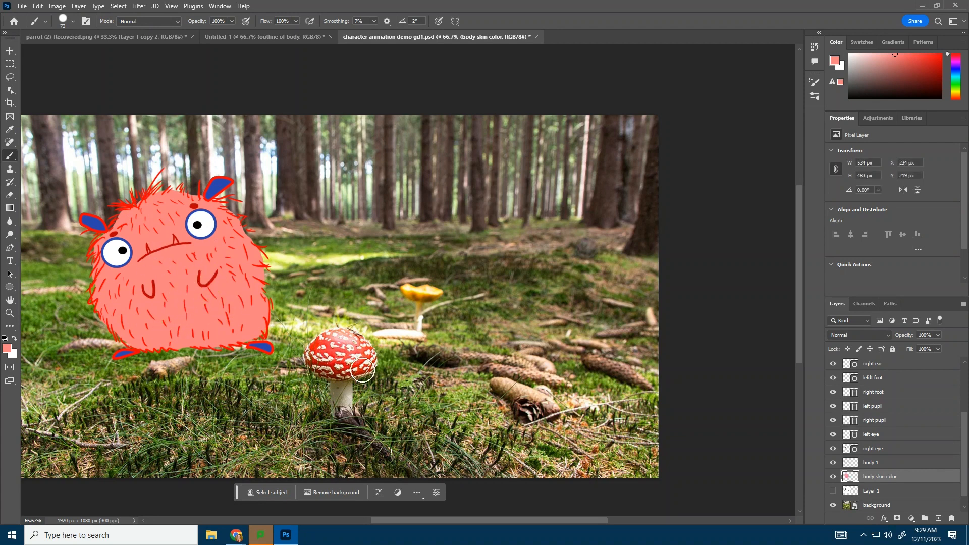
Try a mint green skin by filling the painted body with the Paint Bucket tool
click(956, 80)
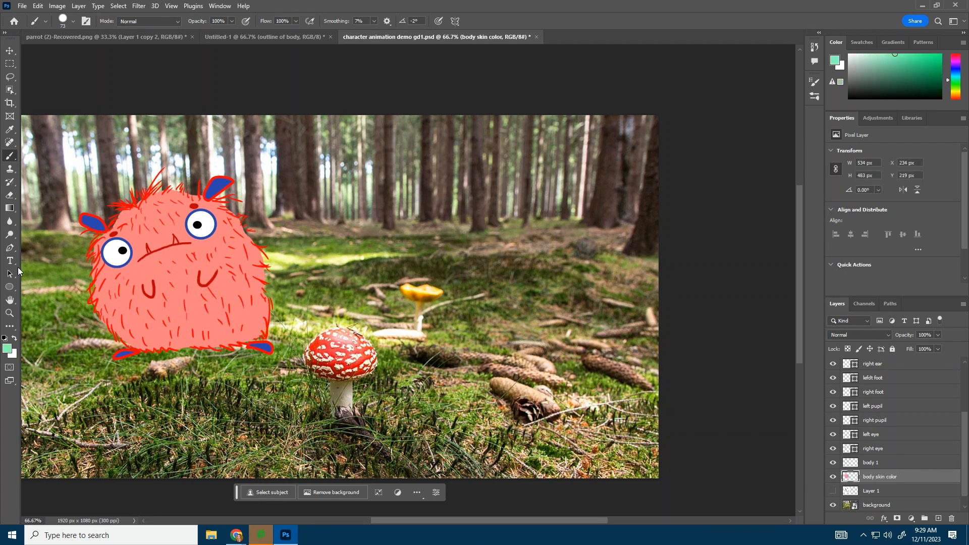
click(9, 208)
click(43, 219)
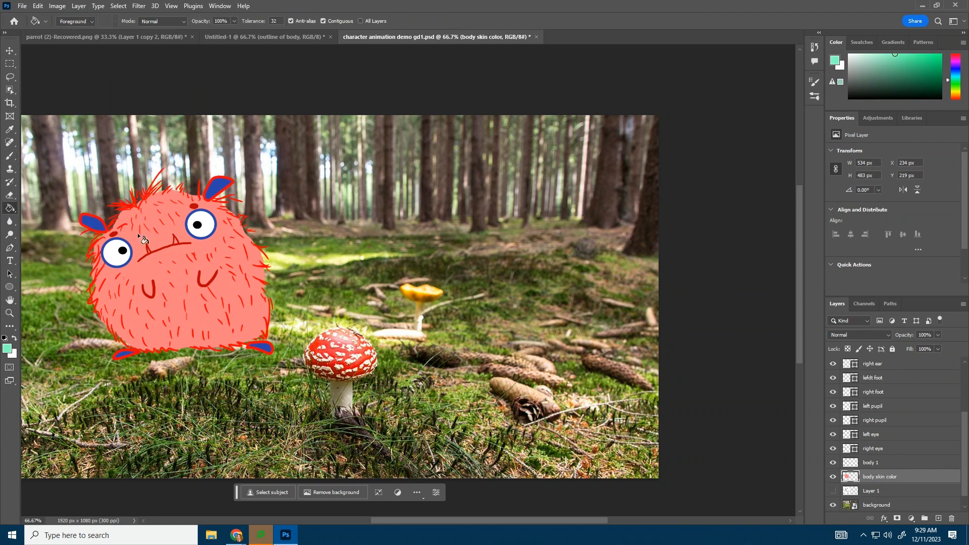
click(180, 256)
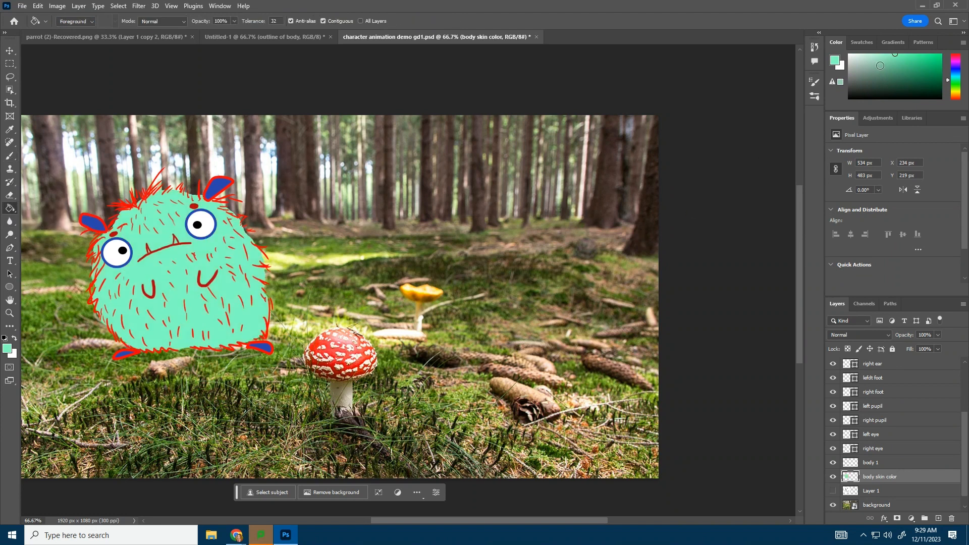
Try two softer greens on the monster's body, first a muted green and then a paler one
click(887, 63)
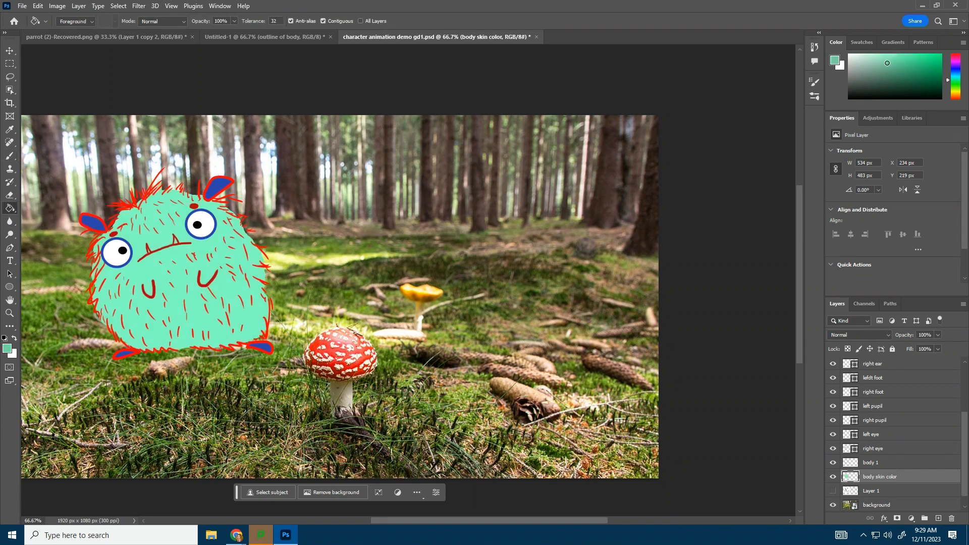
click(177, 228)
click(872, 56)
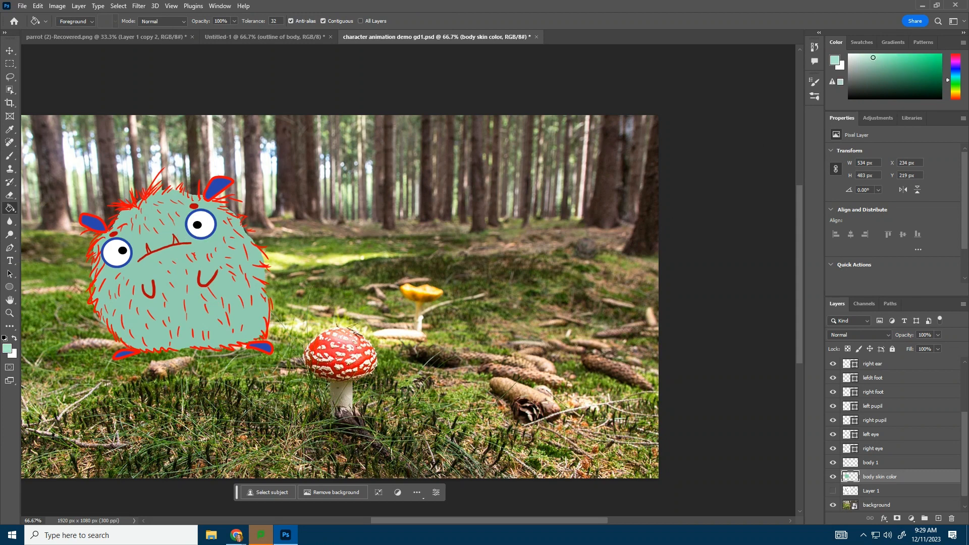
click(205, 251)
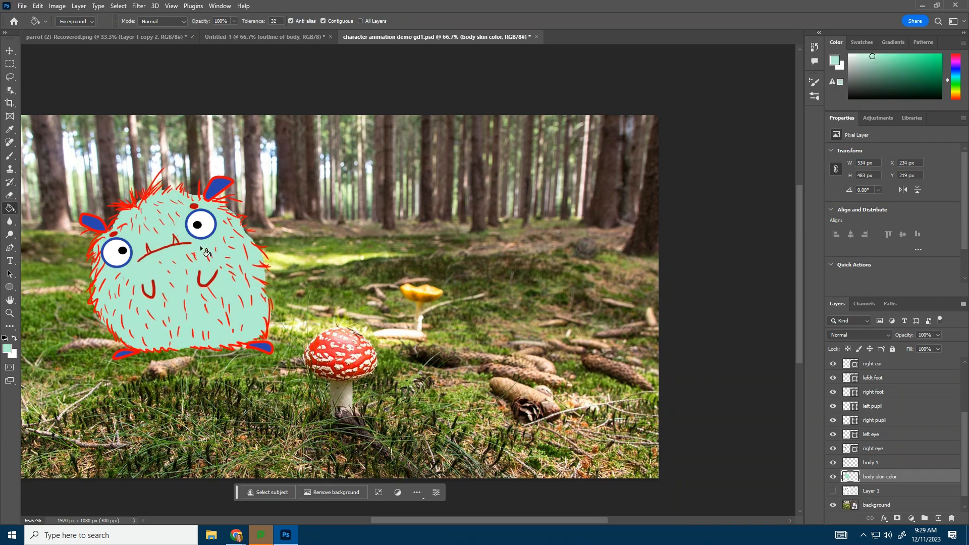
Fill the monster's body with a pale tint of the blue sampled from its ear, and save the document
click(10, 130)
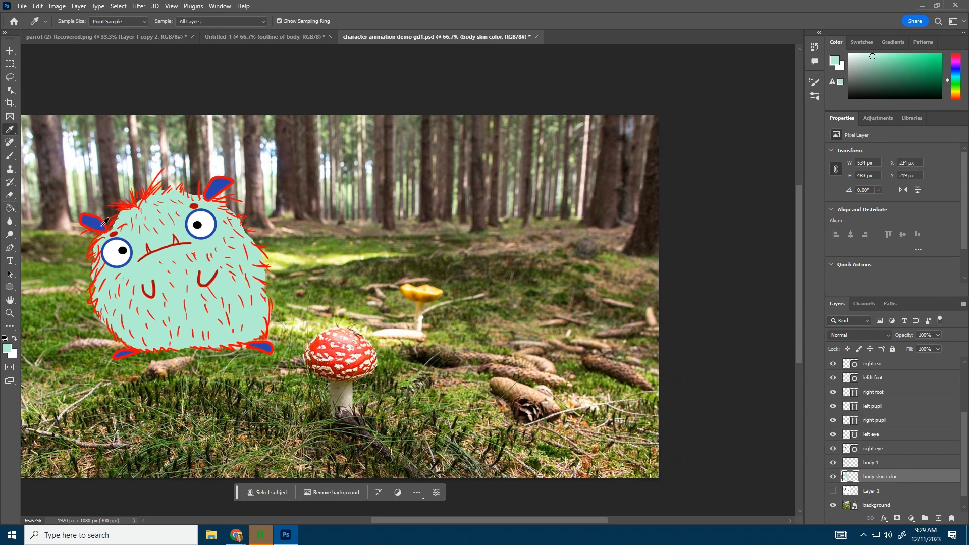
click(104, 223)
click(869, 53)
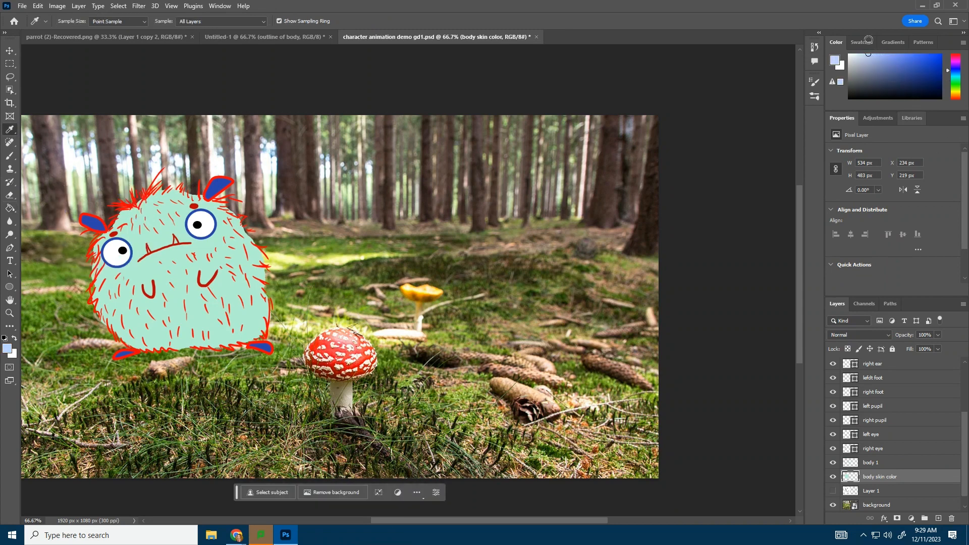
click(9, 208)
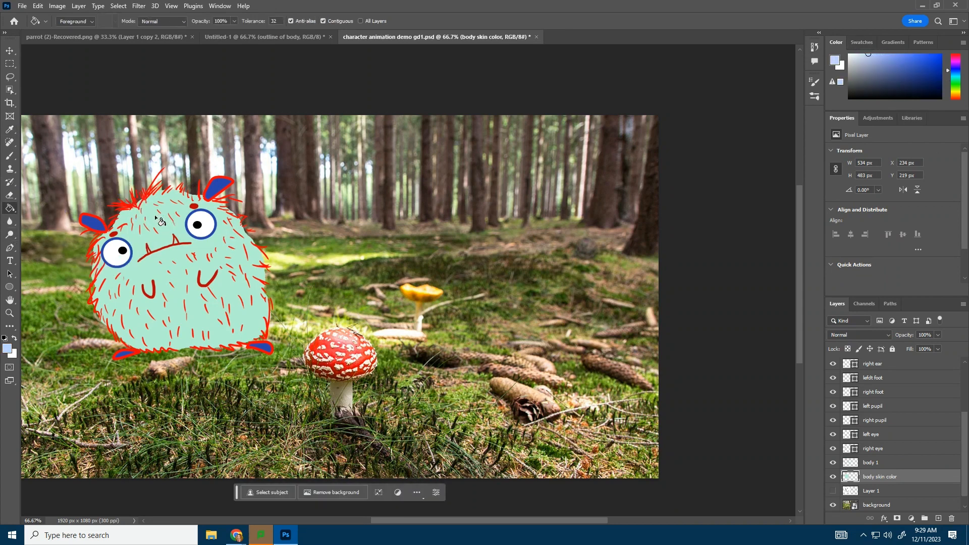
click(150, 212)
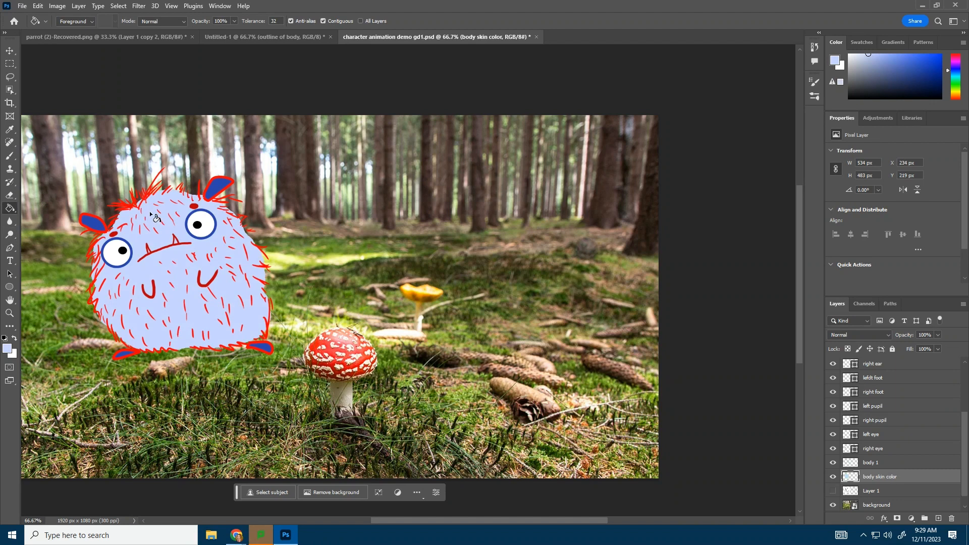
click(23, 6)
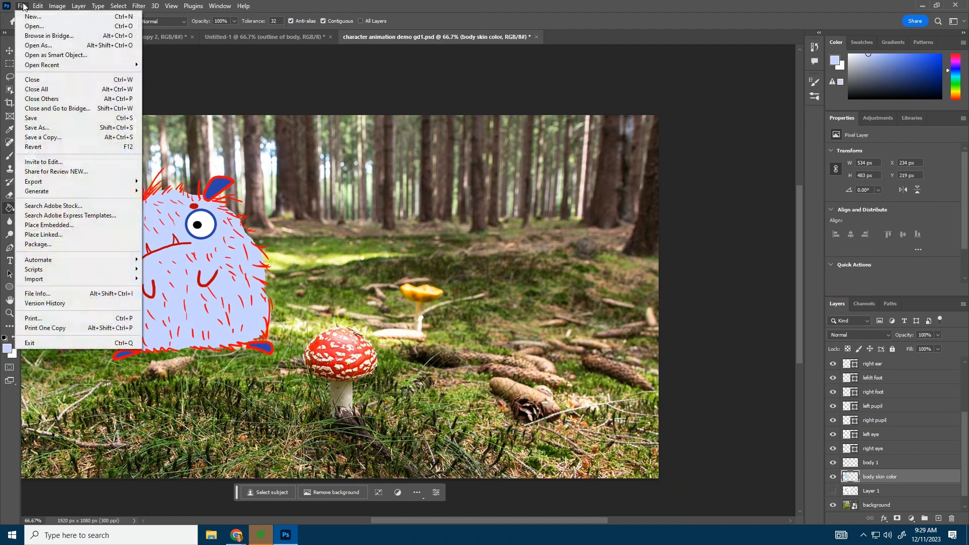
click(35, 116)
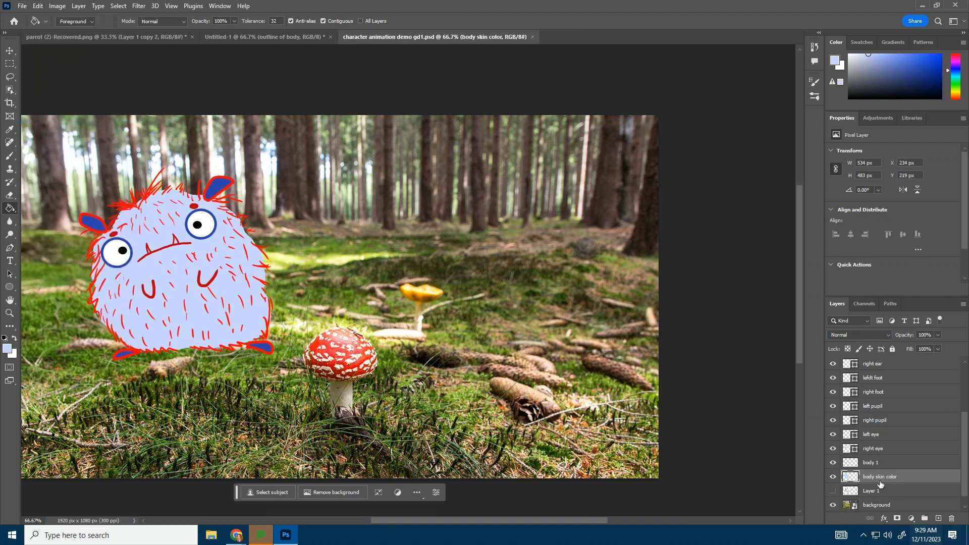
Group all the monster layers from "left arm" down to "body skin color" into a group named "character"
scroll(881, 484, down, 1)
scroll(881, 482, up, 5)
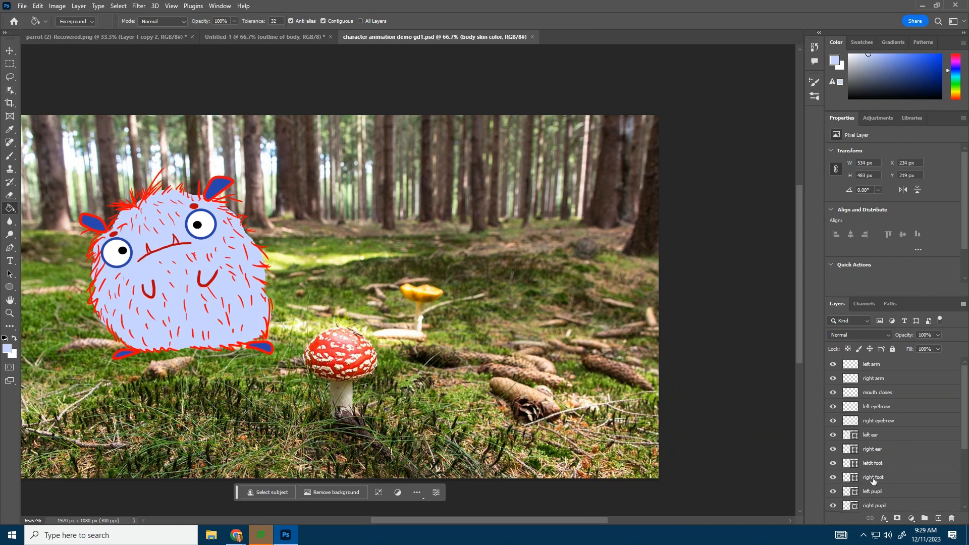
scroll(874, 480, down, 2)
scroll(874, 481, up, 2)
click(884, 366)
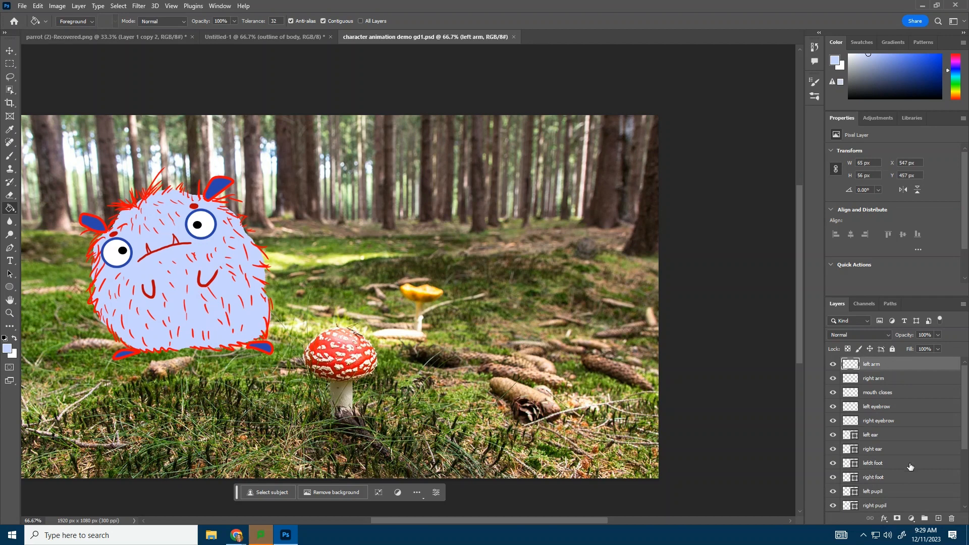
scroll(904, 467, down, 5)
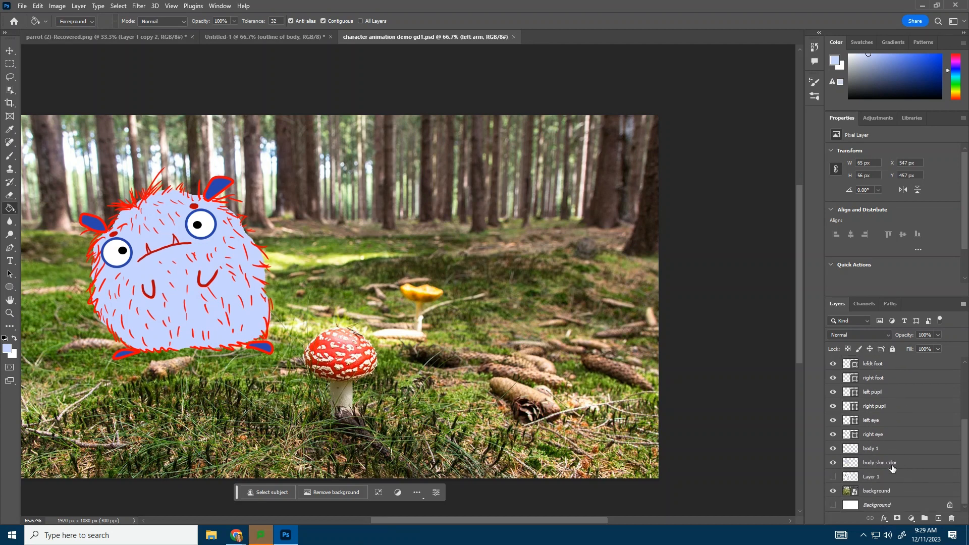
shift+click(888, 464)
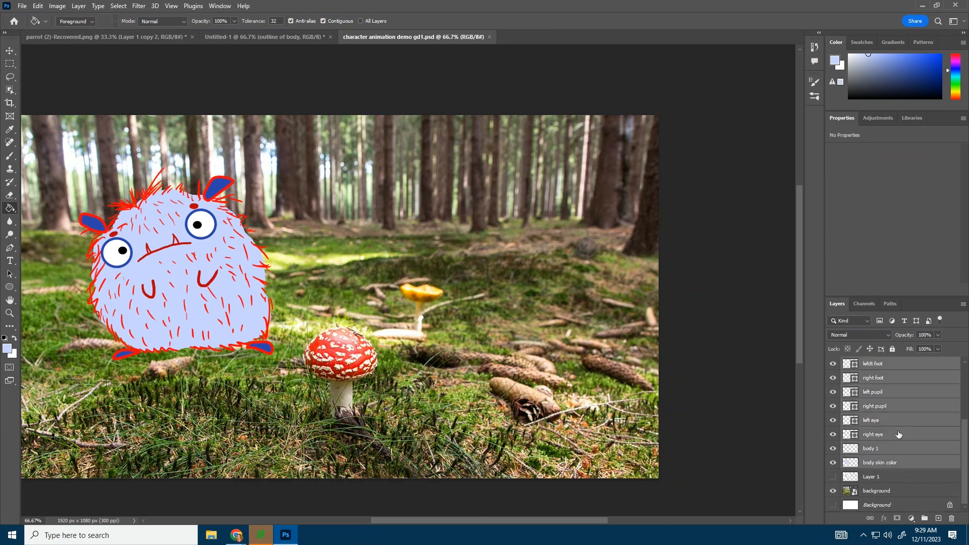
right_click(918, 396)
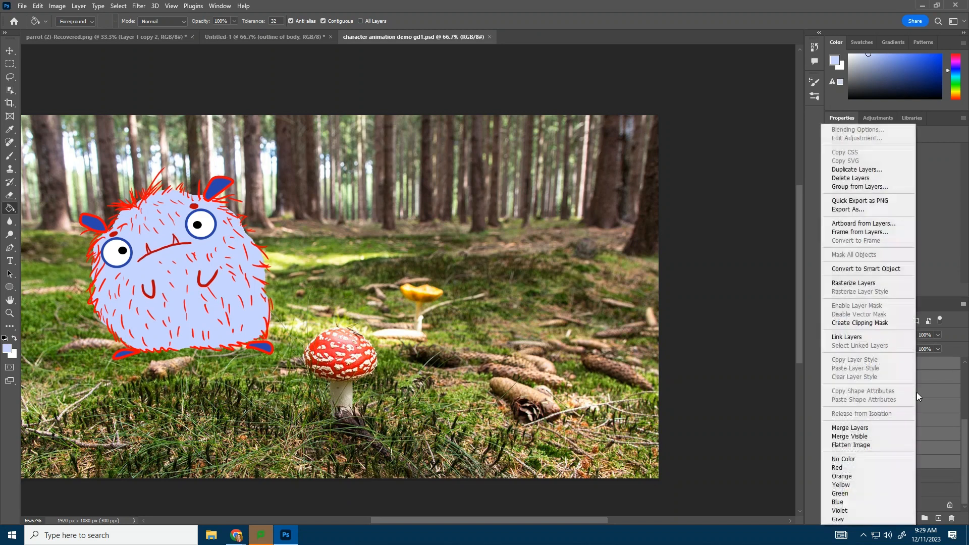
click(863, 187)
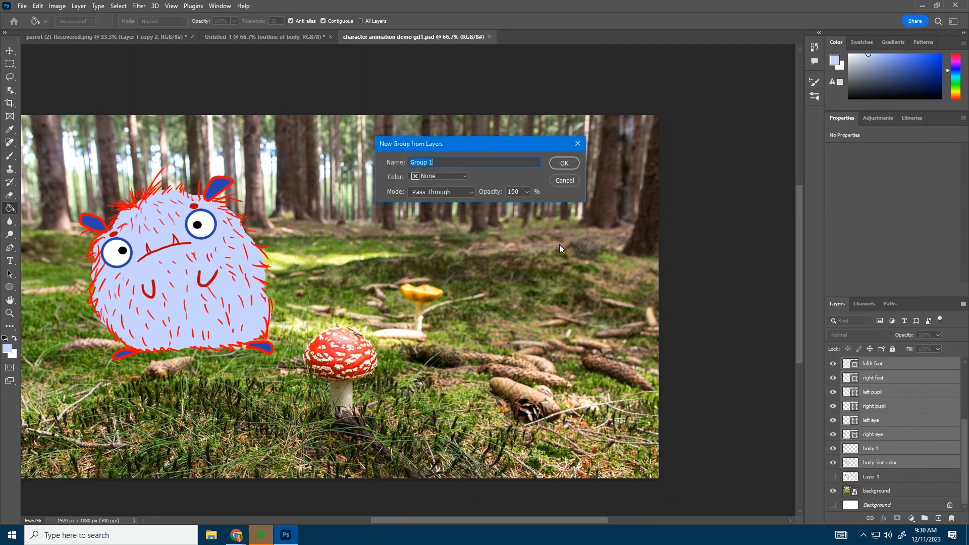
text(character)
click(565, 164)
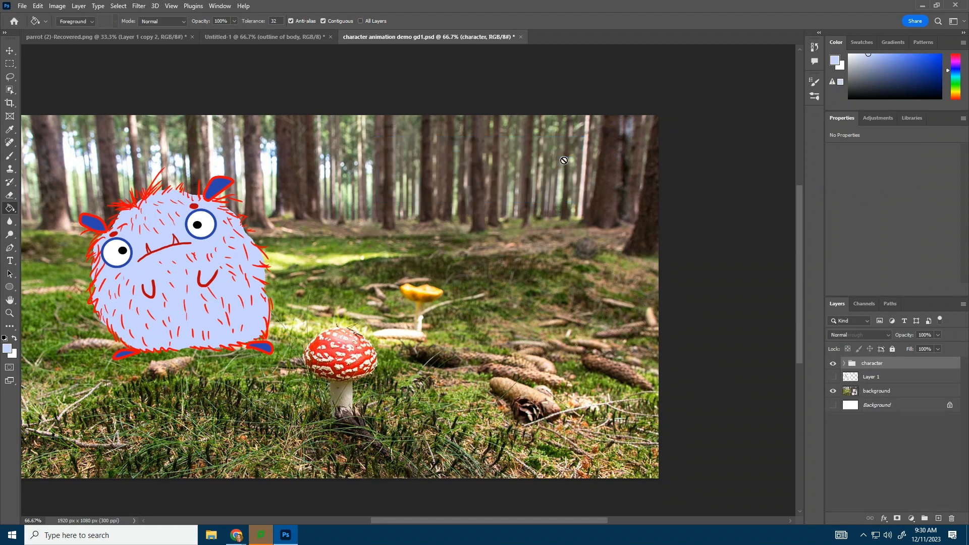
Duplicate the "character" group as "character copy" and hide the original group
right_click(905, 363)
click(834, 152)
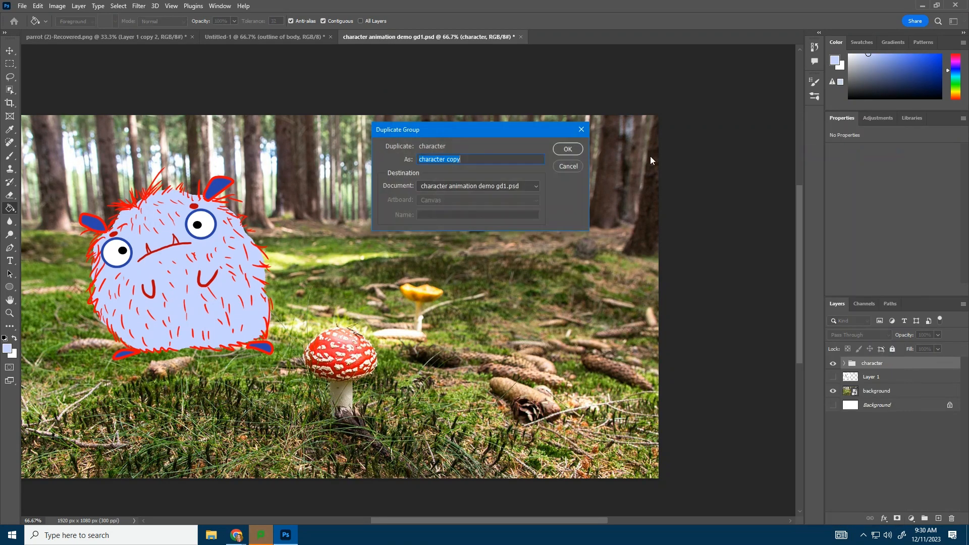
click(569, 150)
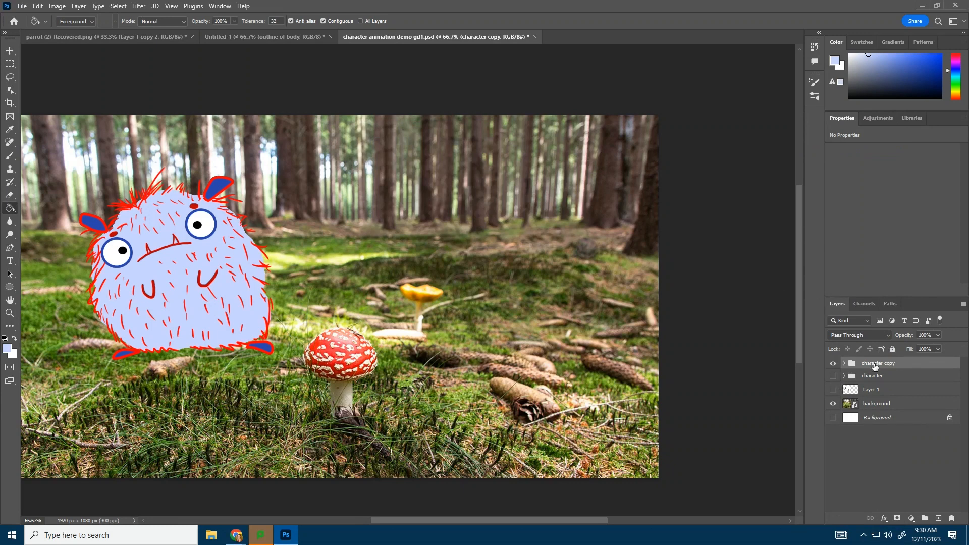
click(845, 364)
click(844, 363)
Move all the layers in the "character copy" group down together so the monster sits lower on the forest floor, and save the document
click(9, 51)
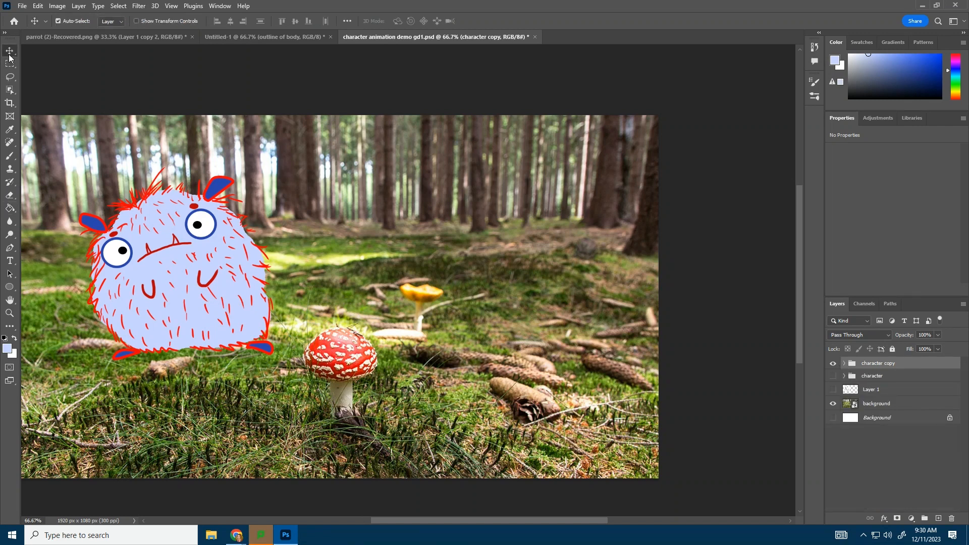
click(183, 264)
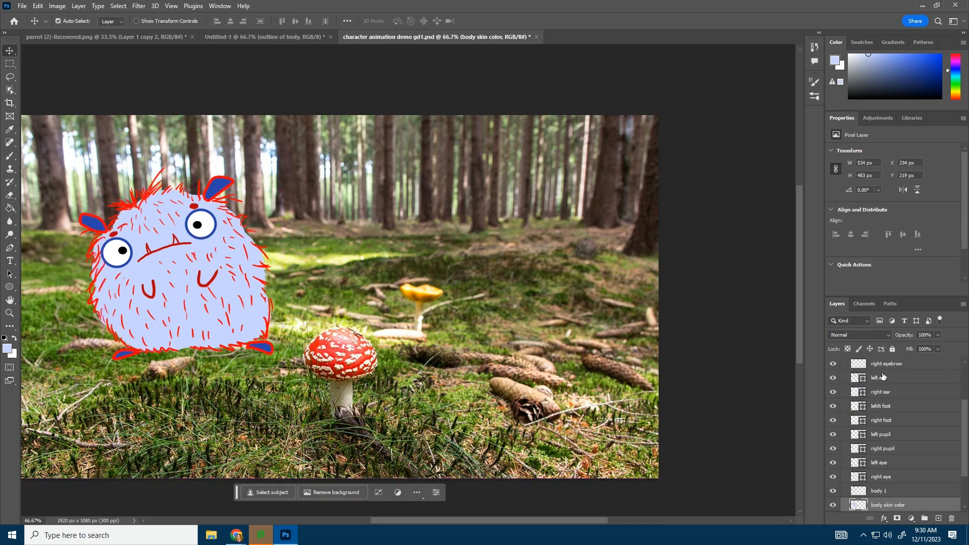
scroll(892, 391, up, 3)
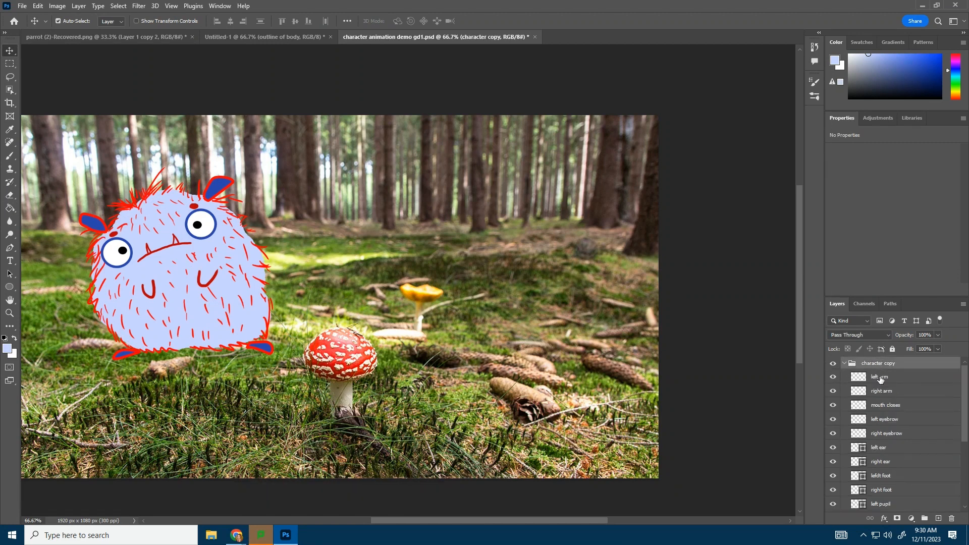
click(881, 378)
scroll(897, 449, down, 5)
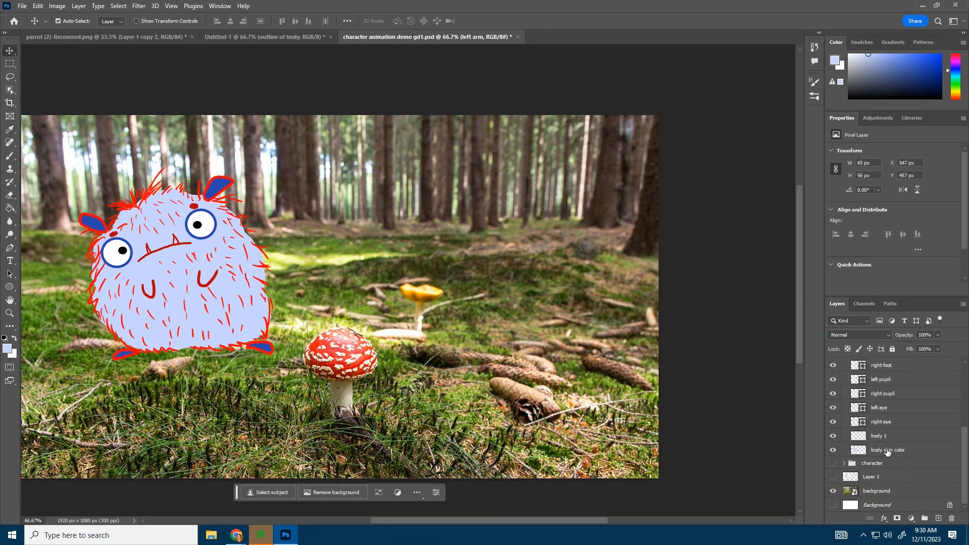
shift+click(887, 451)
drag(233, 221, 232, 263)
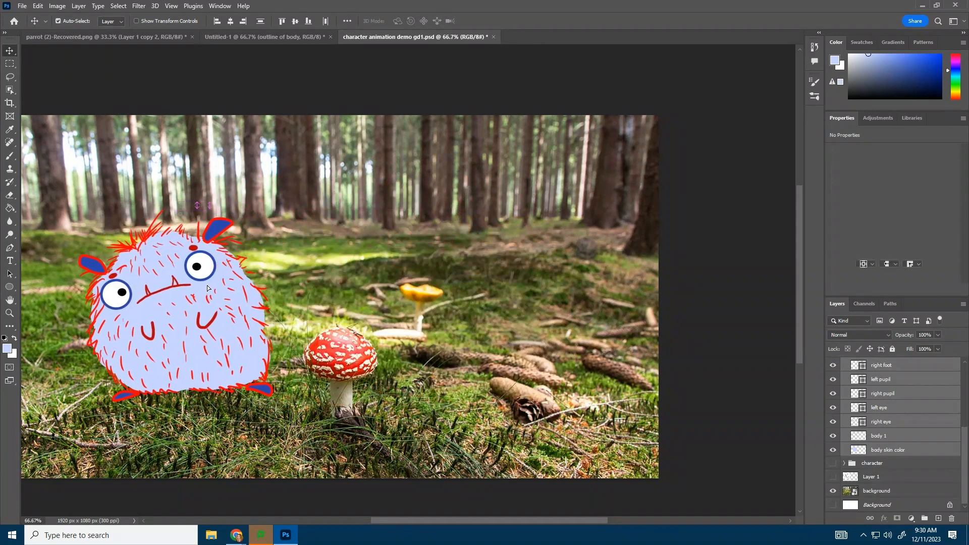
click(21, 7)
click(58, 117)
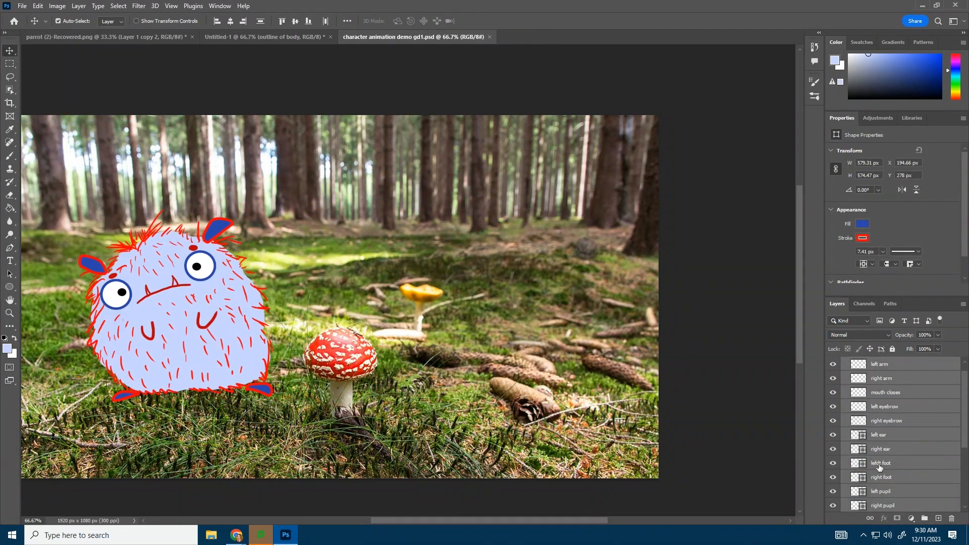
Show the Timeline panel and reduce its height so the whole image fits above it
click(220, 6)
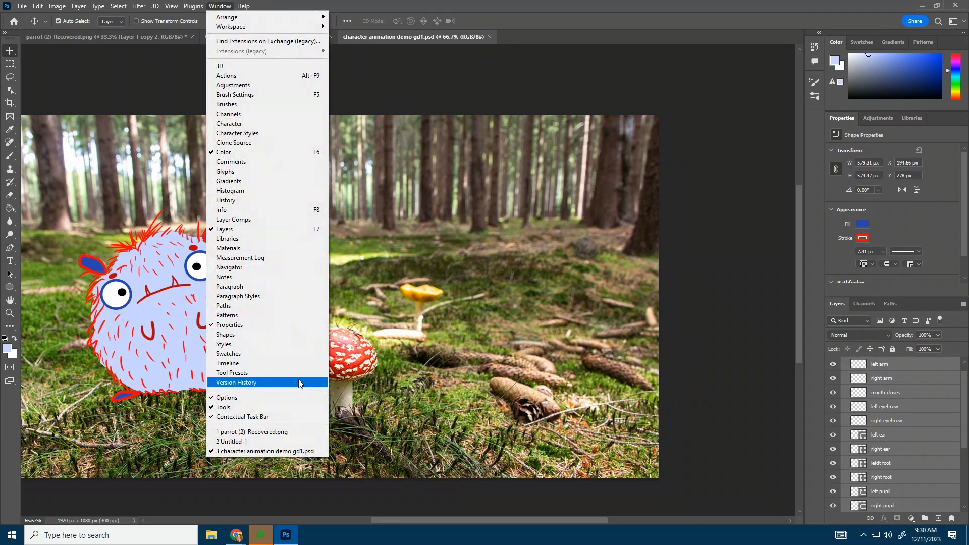
click(284, 371)
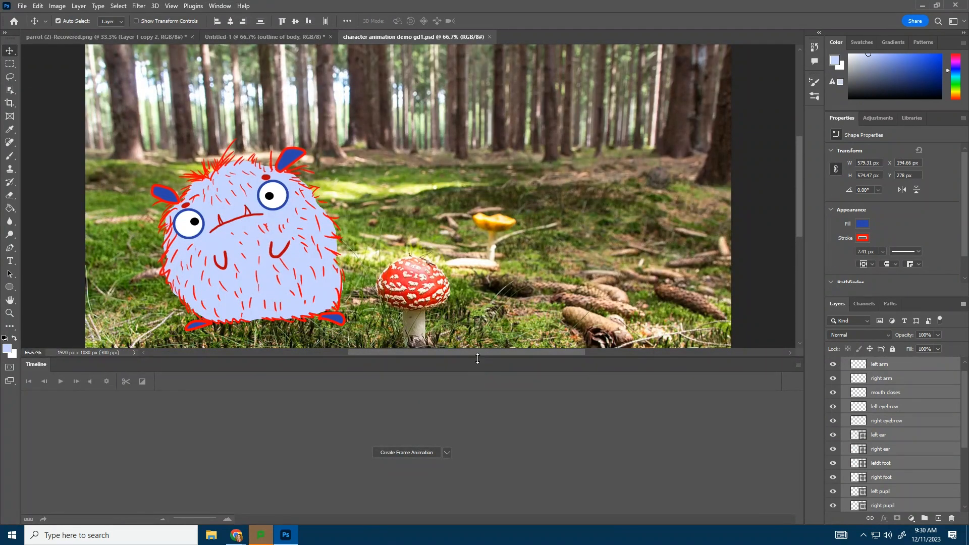
drag(477, 358, 475, 435)
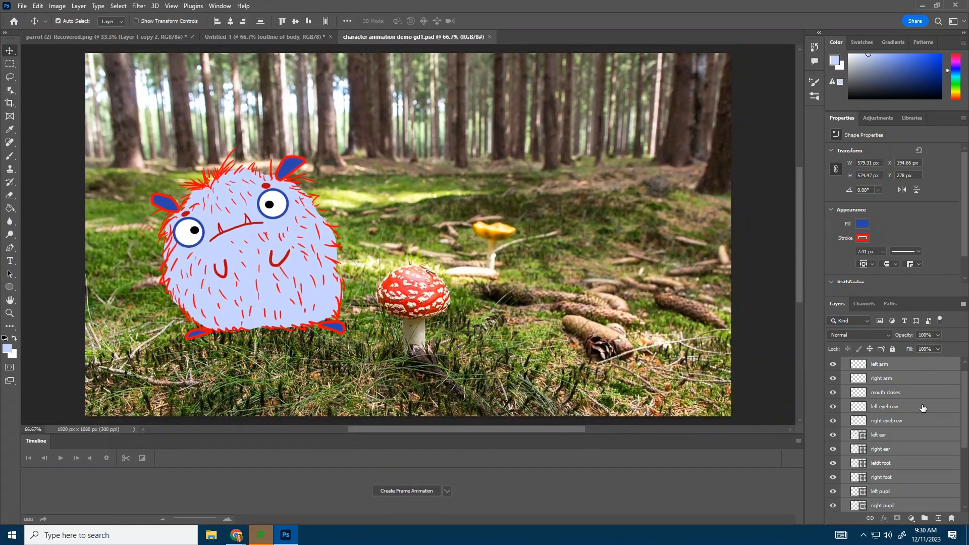
Duplicate the "mouth closes" layer inside the "character copy" group and hide the original mouth
scroll(922, 412, up, 1)
click(902, 407)
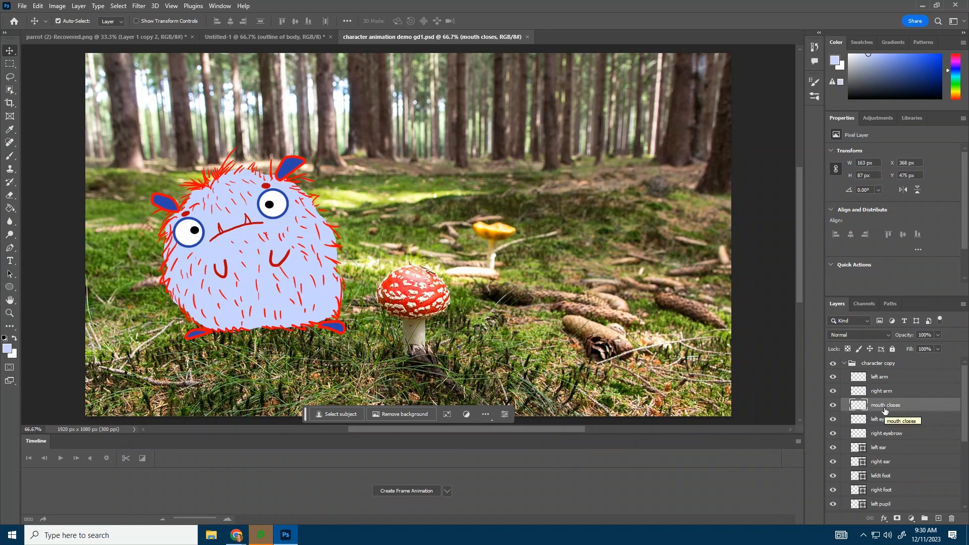
key(ctrl+j)
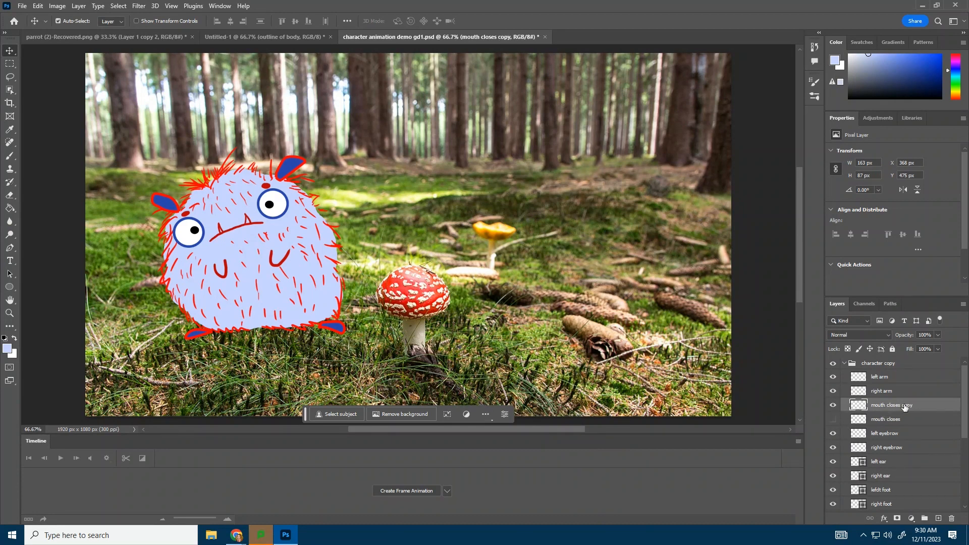
Puppet Warp the duplicated mouth with pins at its ends and centre, reshaping the frown into a flatter, slightly upturned line
click(37, 6)
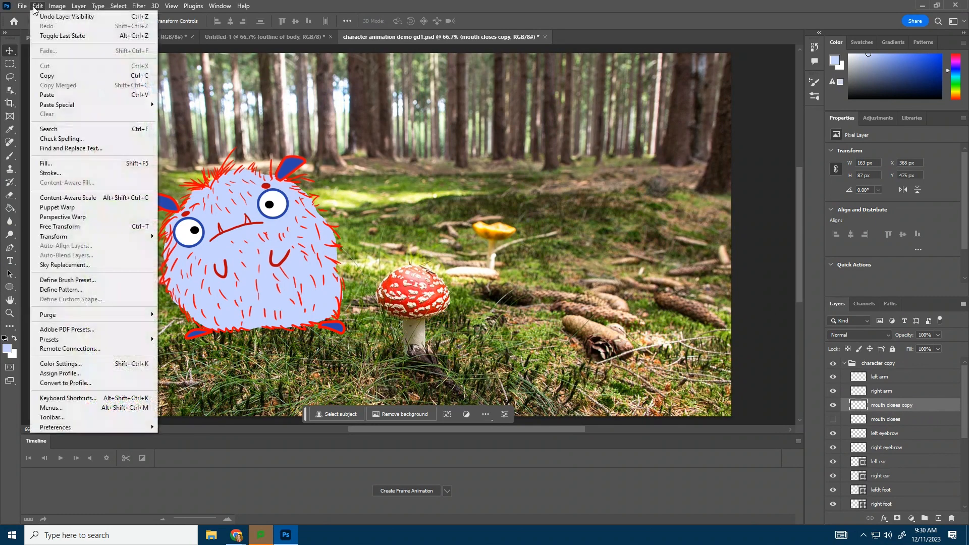
click(74, 208)
click(213, 238)
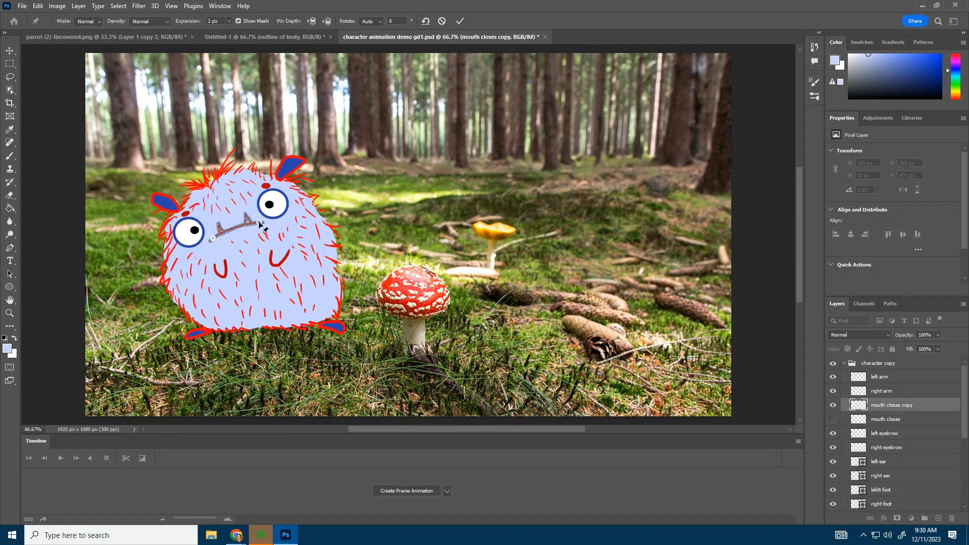
click(235, 228)
drag(212, 238, 252, 220)
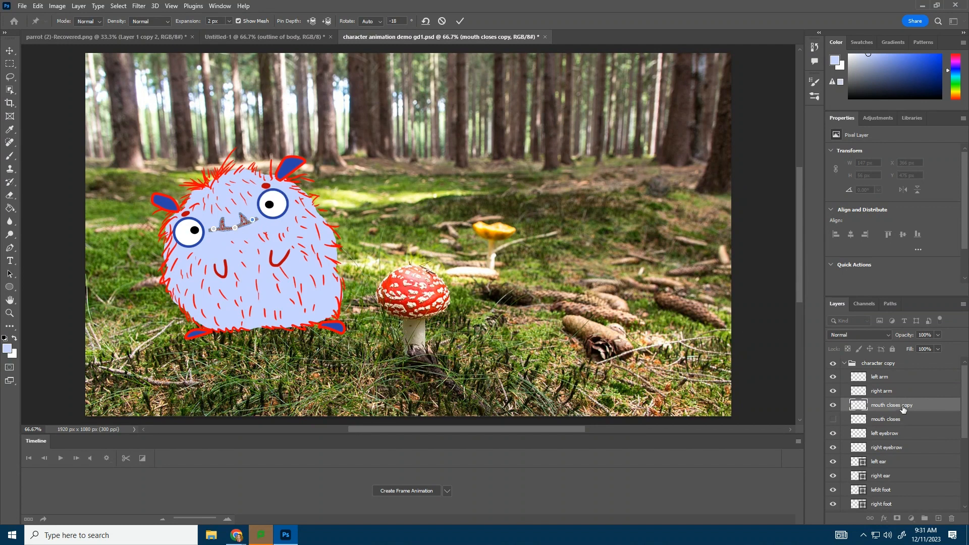
key(Return)
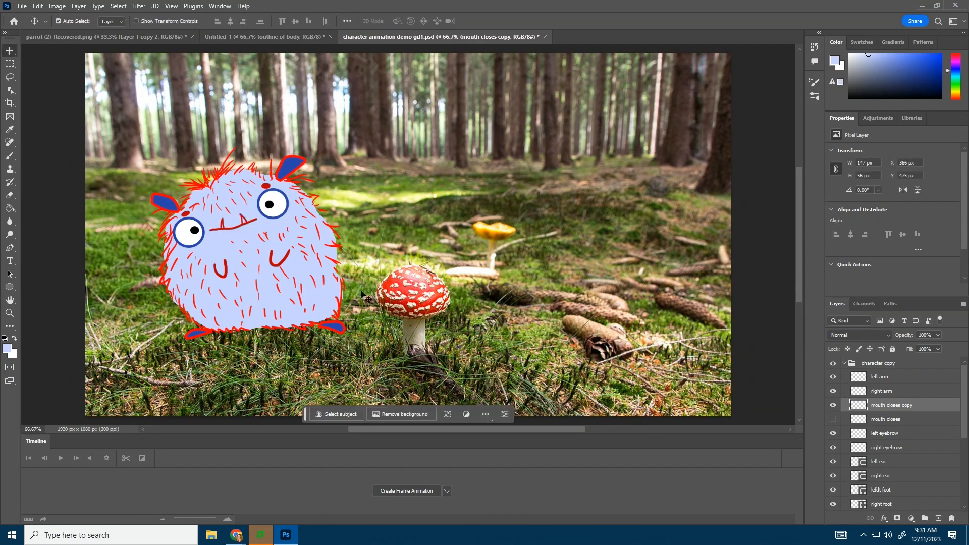
Rename the warped mouth layer "mouth smile 1", duplicate it, and hide the "mouth smile 1" layer
double_click(888, 406)
text(mou)
key(Return)
key(ctrl+j)
click(833, 420)
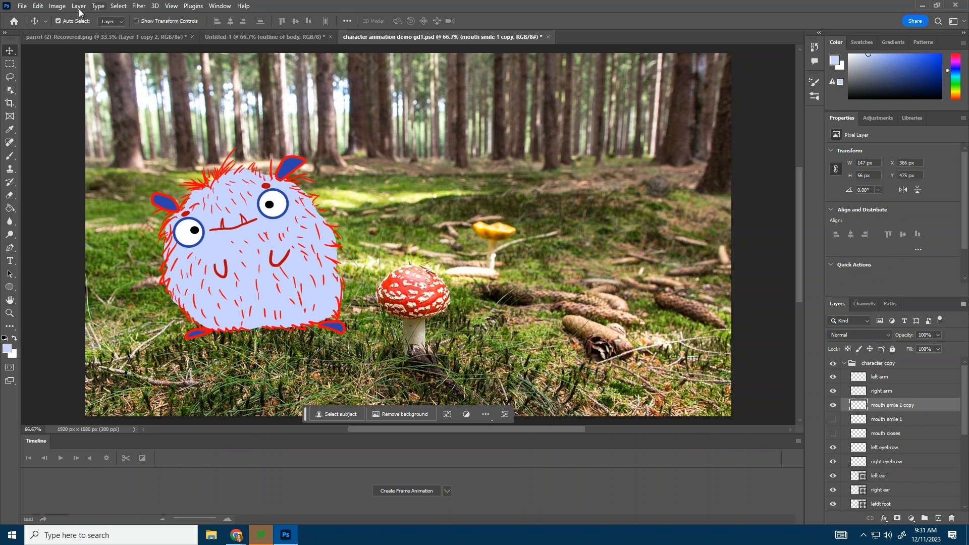
Puppet Warp the copy of "mouth smile 1" with three pins, lowering its centre into a curved smile
click(38, 6)
click(61, 207)
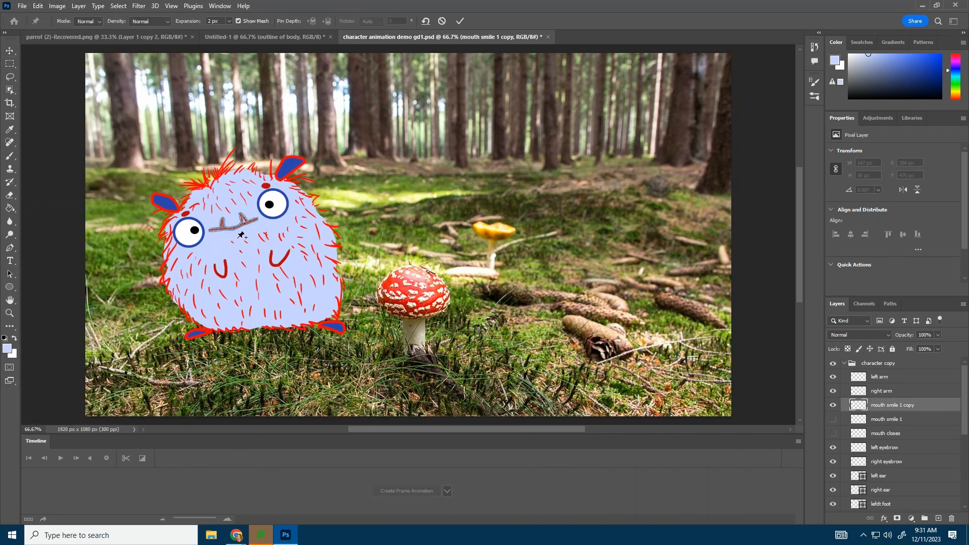
click(212, 231)
click(235, 227)
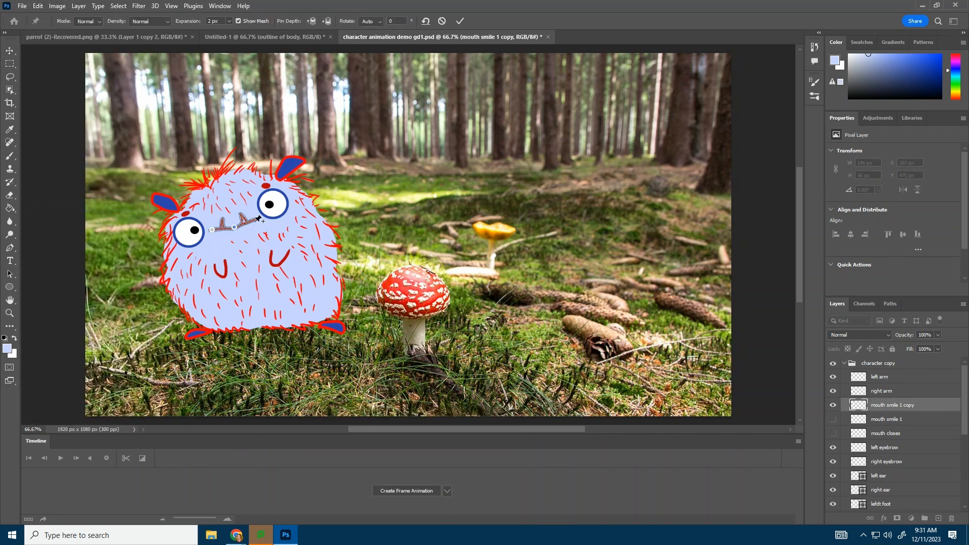
click(256, 219)
drag(212, 230, 236, 231)
key(Return)
Rename the curved mouth layer "mouth smile 2", and duplicate it as "mouth smile 3" with the "mouth smile 2" layer hidden
double_click(907, 407)
mouse_move(916, 405)
mouse_down()
mouse_move(901, 406)
mouse_move(918, 406)
mouse_up()
text(2)
key(Return)
key(ctrl+j)
double_click(893, 407)
text(3)
key(Return)
Puppet Warp the "mouth smile 3" mouth, pulling its ends inward and up for a deeper smile
click(37, 5)
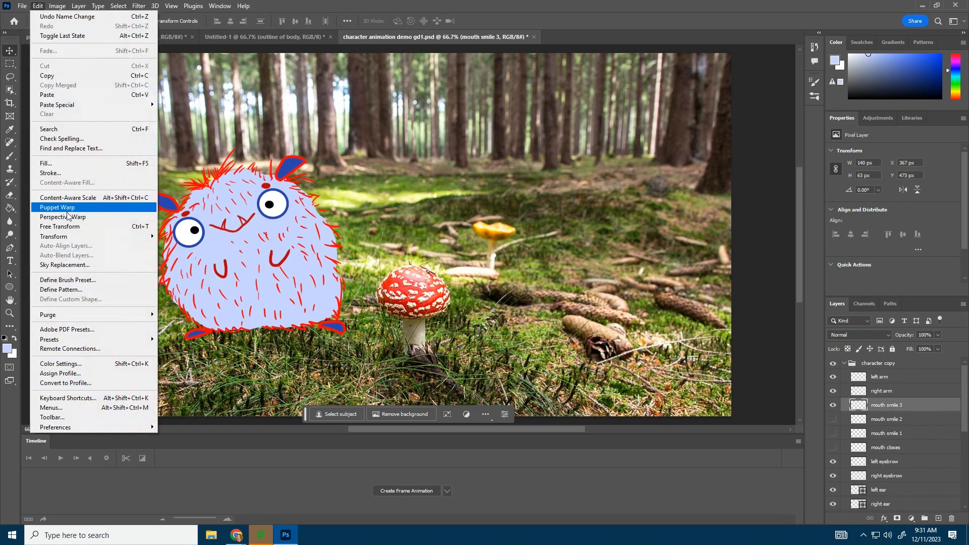
click(63, 207)
click(213, 226)
drag(253, 215, 250, 212)
key(Return)
Erase the teeth from the "mouth smile 3" mouth and save the document
click(9, 195)
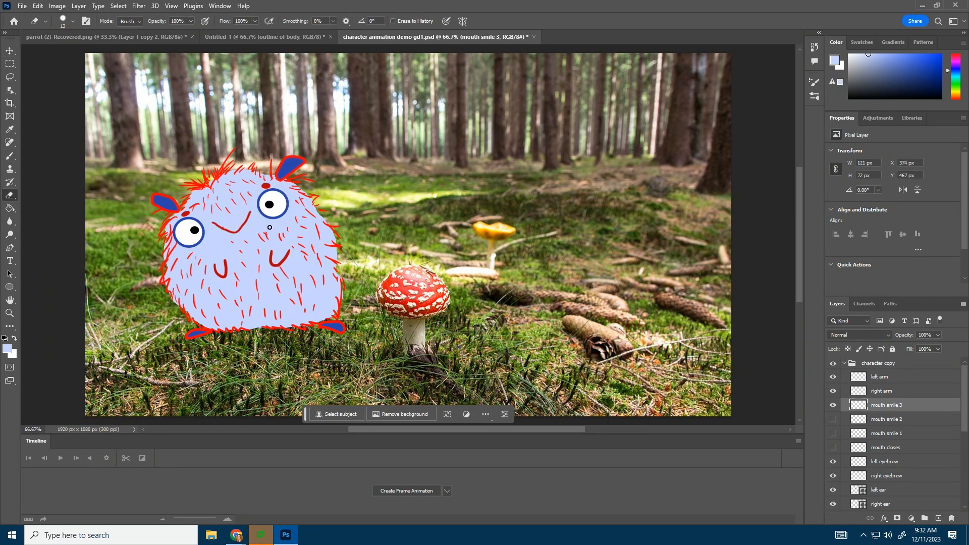
key(ctrl+plus)
key(ctrl+plus)
click(37, 6)
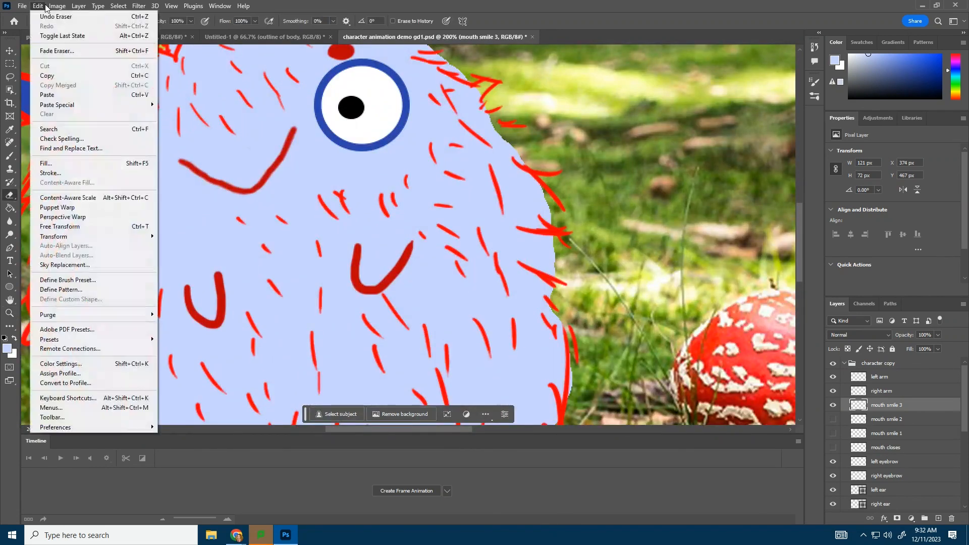
mouse_move(22, 6)
click(41, 118)
Hide all the mouth layers and create a frame animation in the Timeline, with the full image in view
click(10, 313)
double_click(354, 240)
click(406, 267)
drag(833, 419, 833, 448)
drag(833, 448, 835, 411)
click(402, 491)
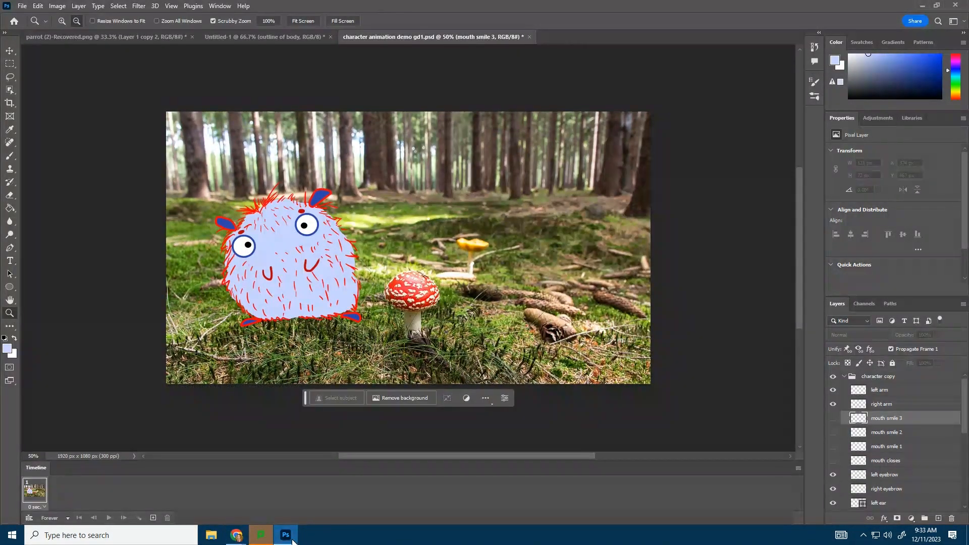
Show only the "mouth smile 3" mouth in the first animation frame and add a second frame
click(834, 461)
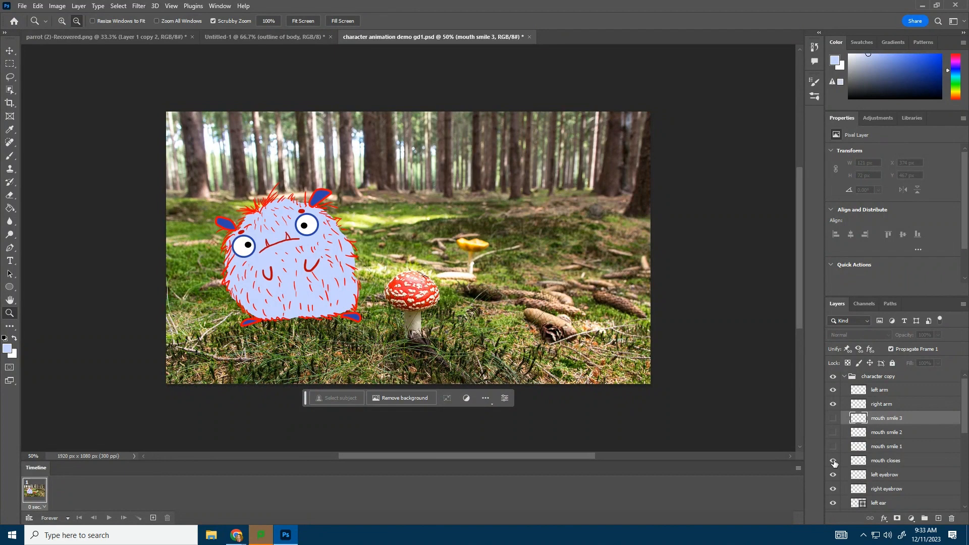
click(834, 461)
click(833, 419)
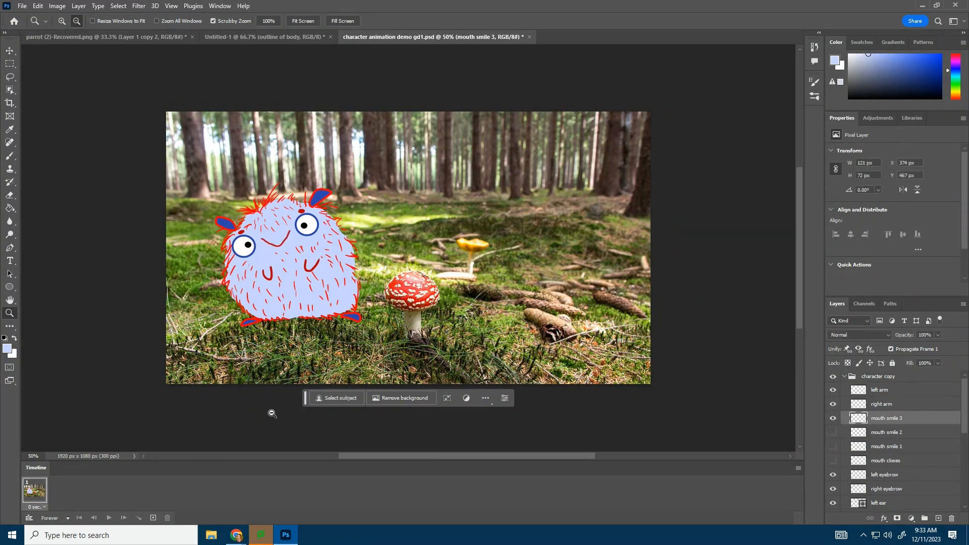
click(153, 518)
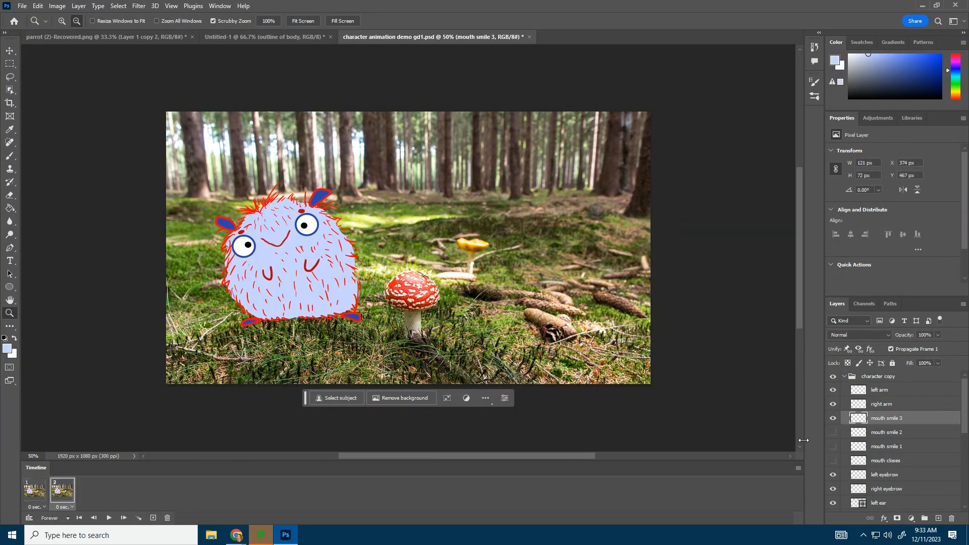
Swap "mouth smile 3" for "mouth smile 2" in the second frame and add a third frame
click(833, 433)
click(833, 419)
click(153, 518)
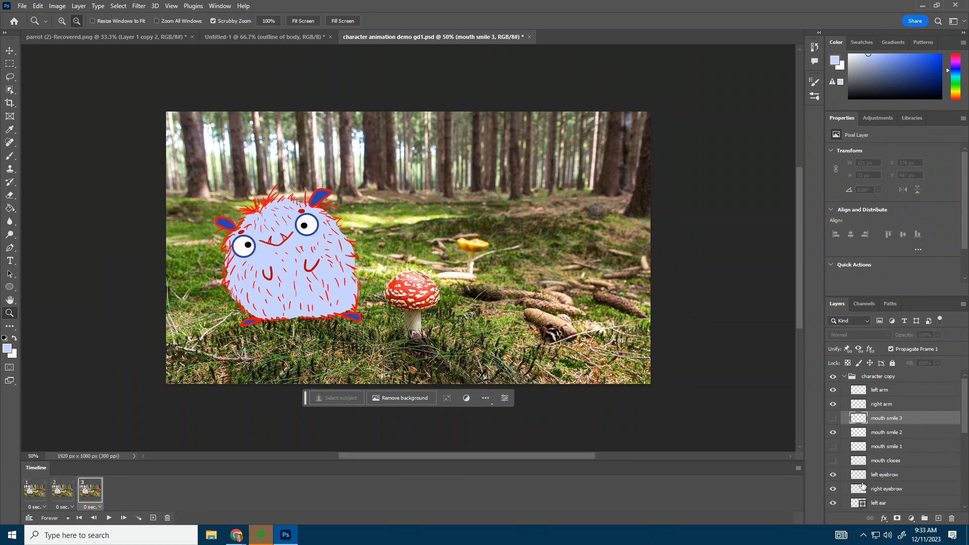
Show "mouth smile 1" instead of "mouth smile 2" in the third frame and "mouth closes" in a new fourth frame, and play the animation
click(833, 433)
click(833, 447)
click(153, 518)
click(833, 447)
click(833, 461)
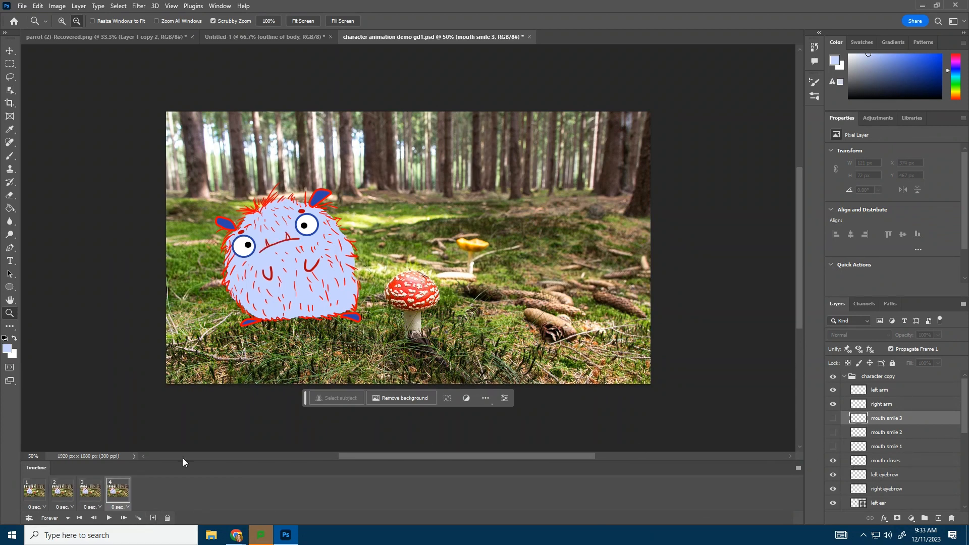
click(108, 519)
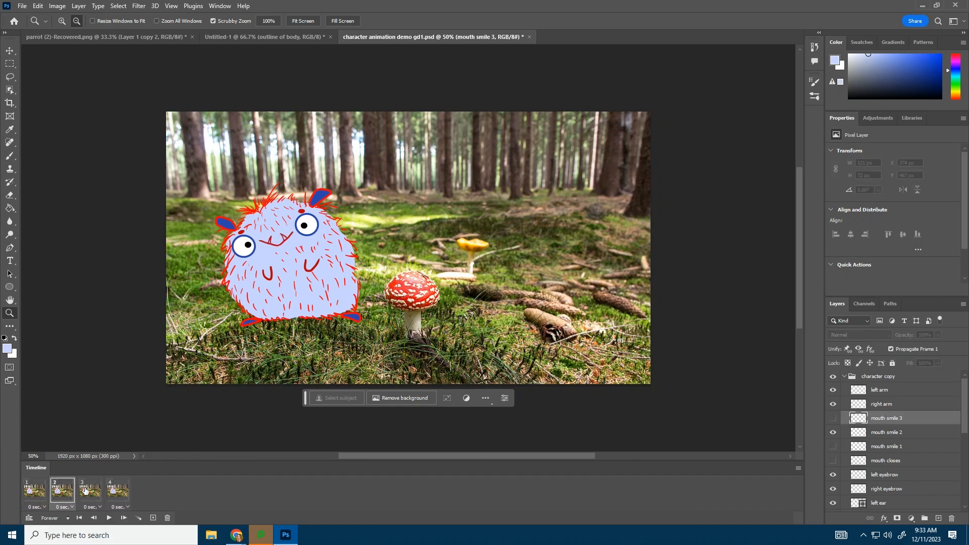
Add a fifth frame after frame 4 and shift the right pupil to about X 299, Y 519 px and the left pupil to about X 524, Y 449 px
click(125, 491)
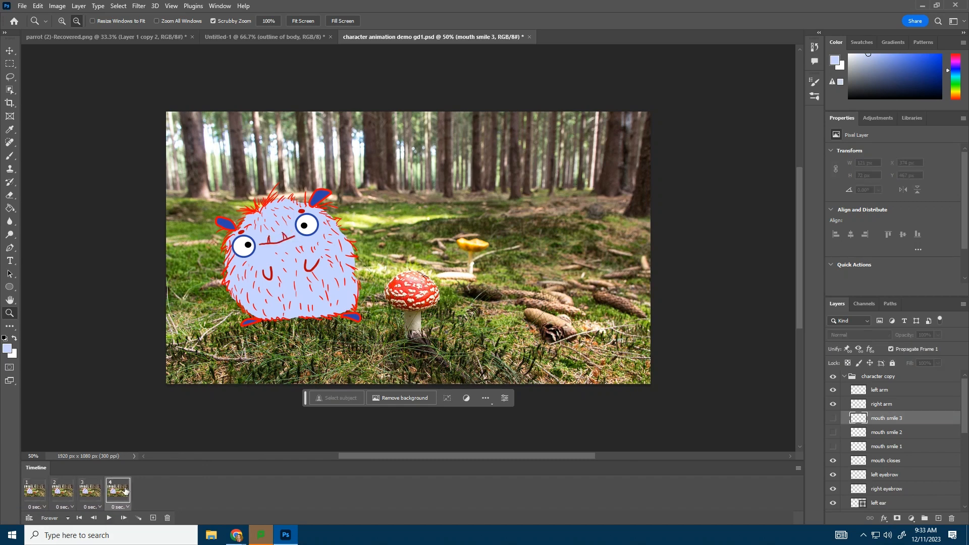
click(153, 518)
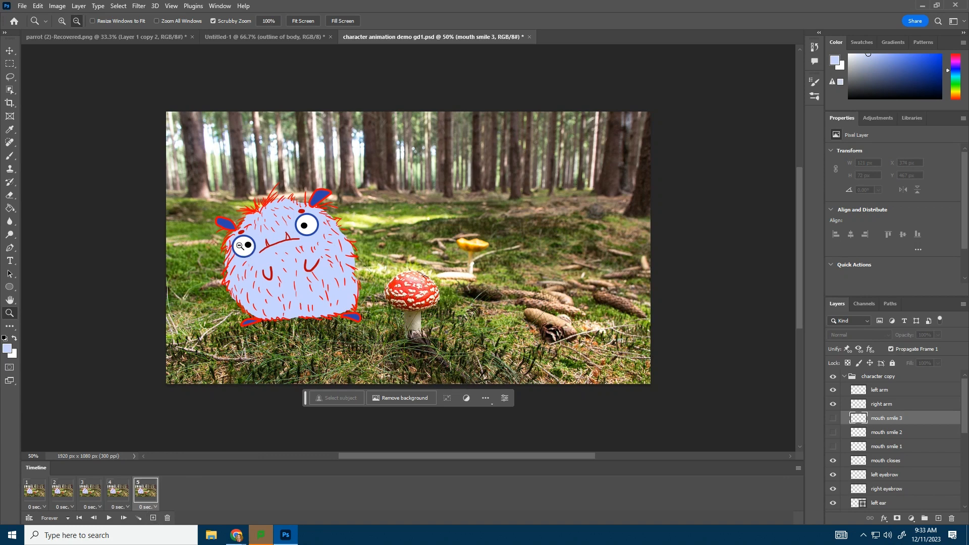
scroll(931, 438, down, 2)
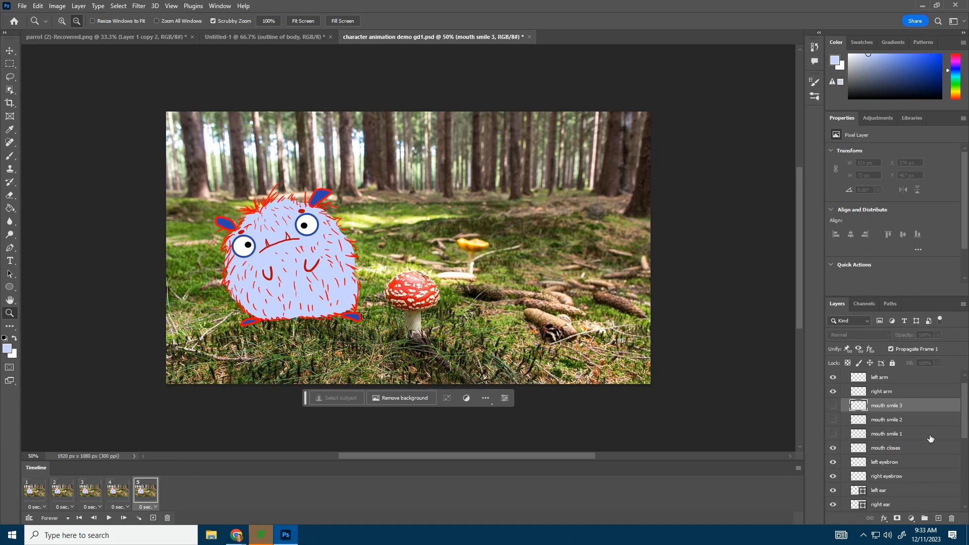
scroll(930, 438, down, 3)
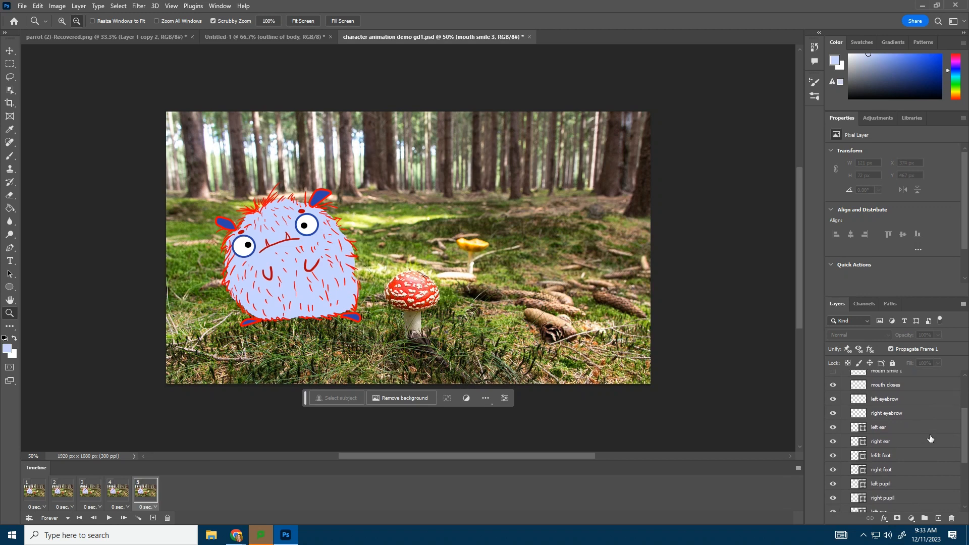
scroll(931, 438, down, 2)
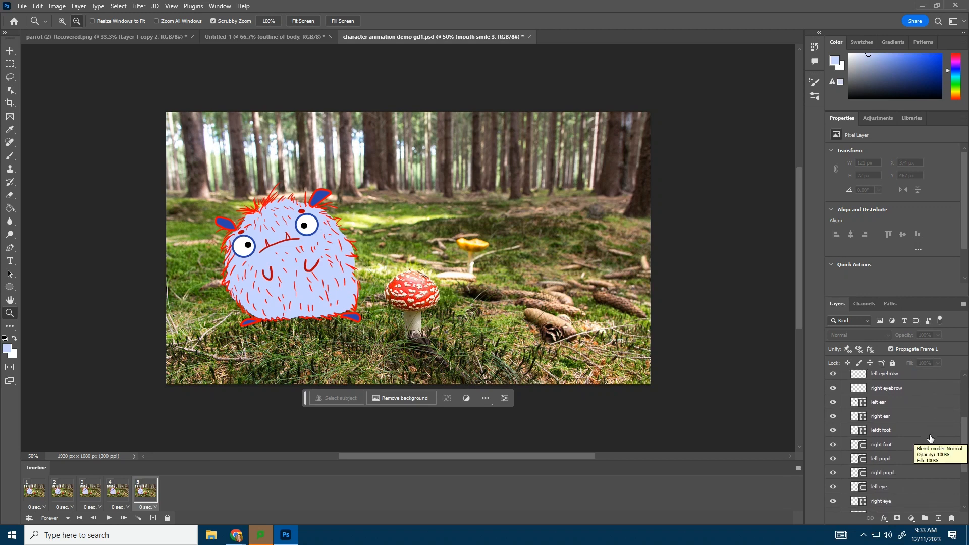
click(890, 463)
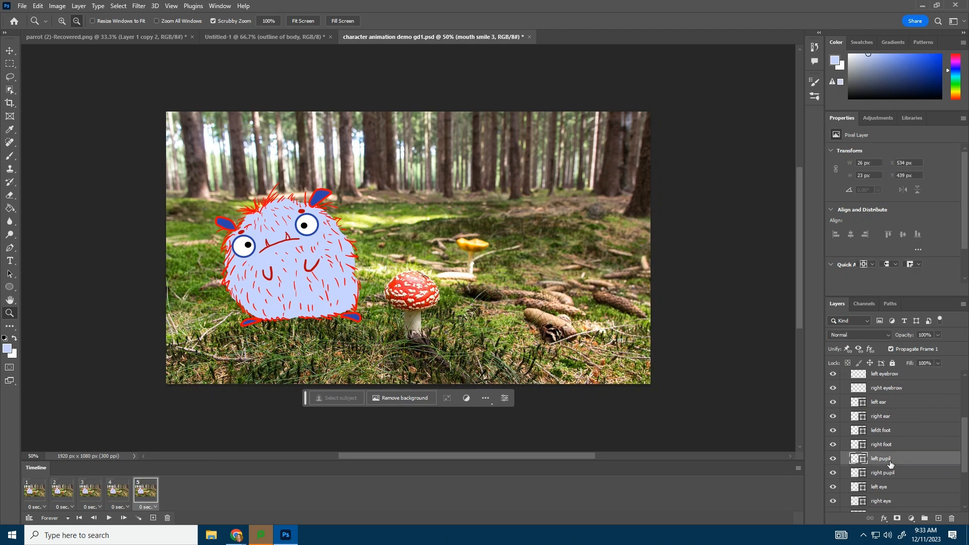
key(v)
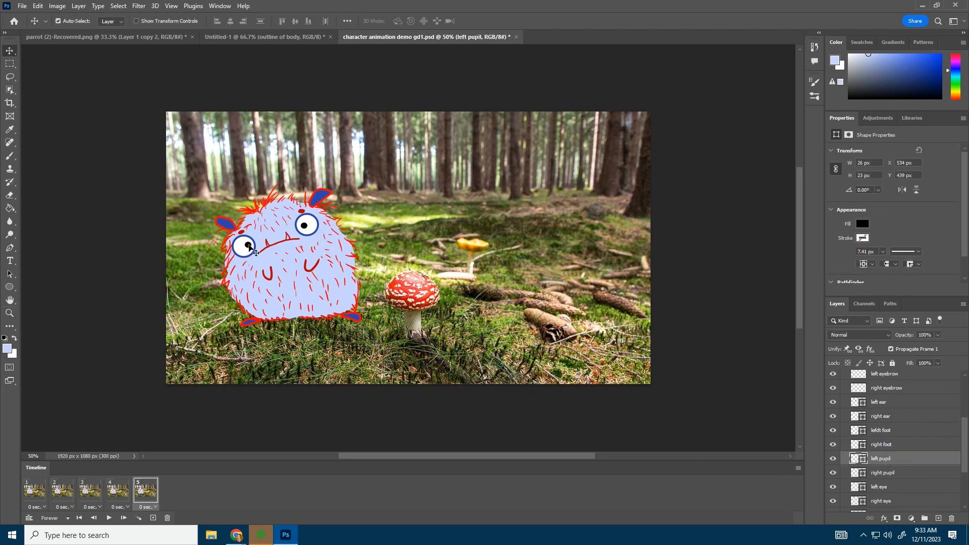
click(249, 244)
drag(249, 245, 245, 245)
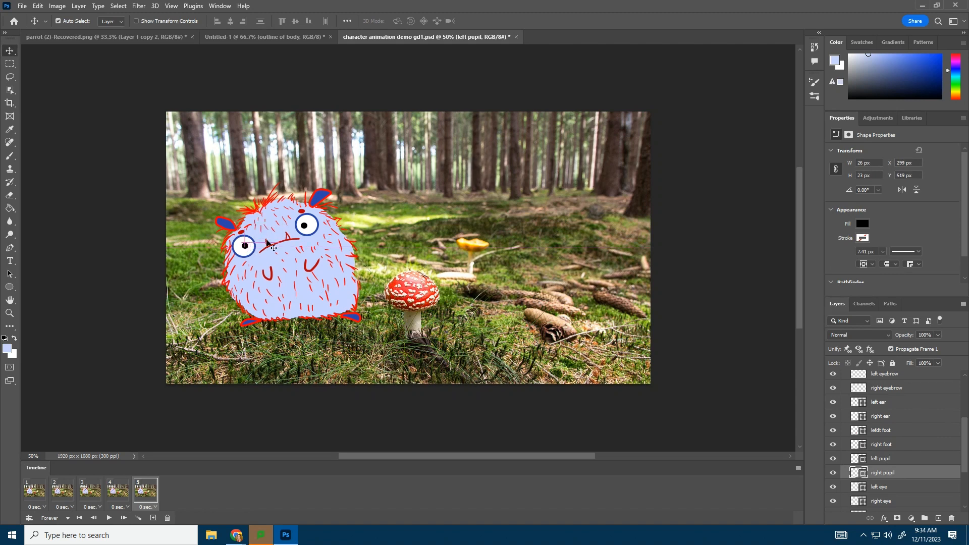
click(304, 226)
drag(304, 230, 300, 232)
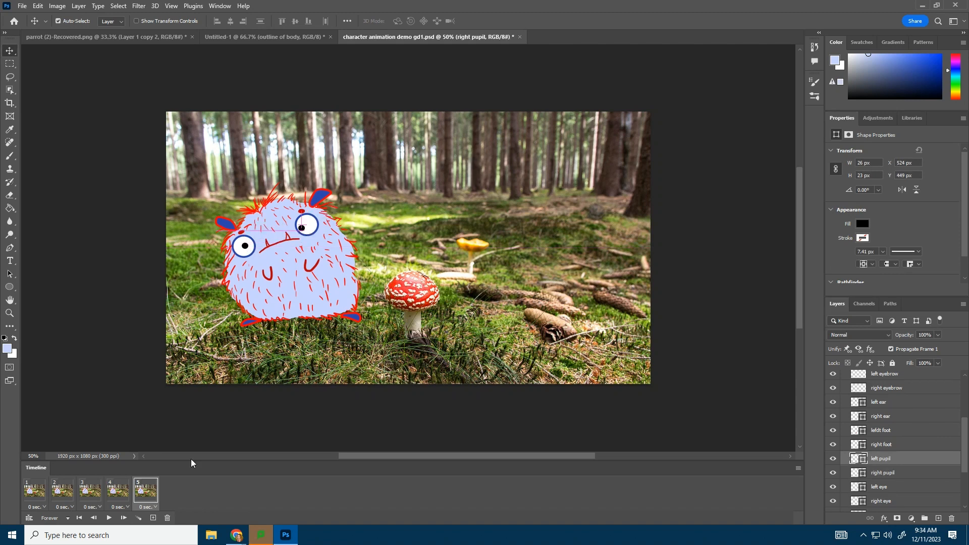
Add a sixth frame with the right pupil at about X 286, Y 522 px and the left pupil at about X 514, Y 452 px
click(152, 518)
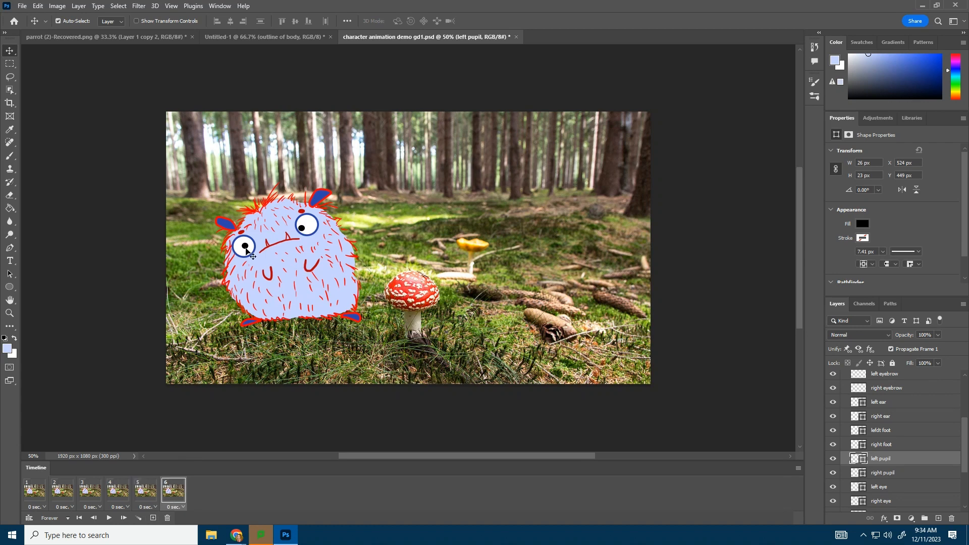
drag(244, 247, 243, 251)
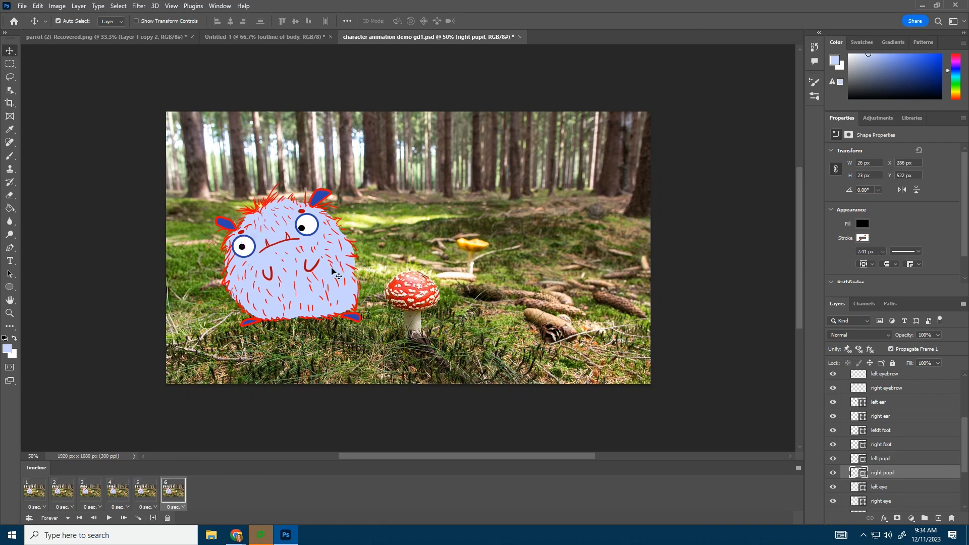
click(301, 231)
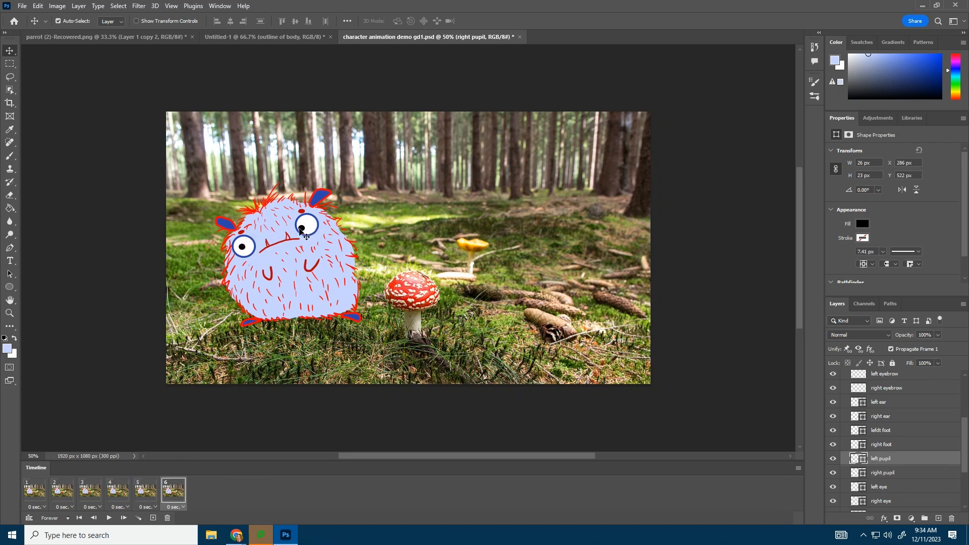
drag(301, 232, 299, 231)
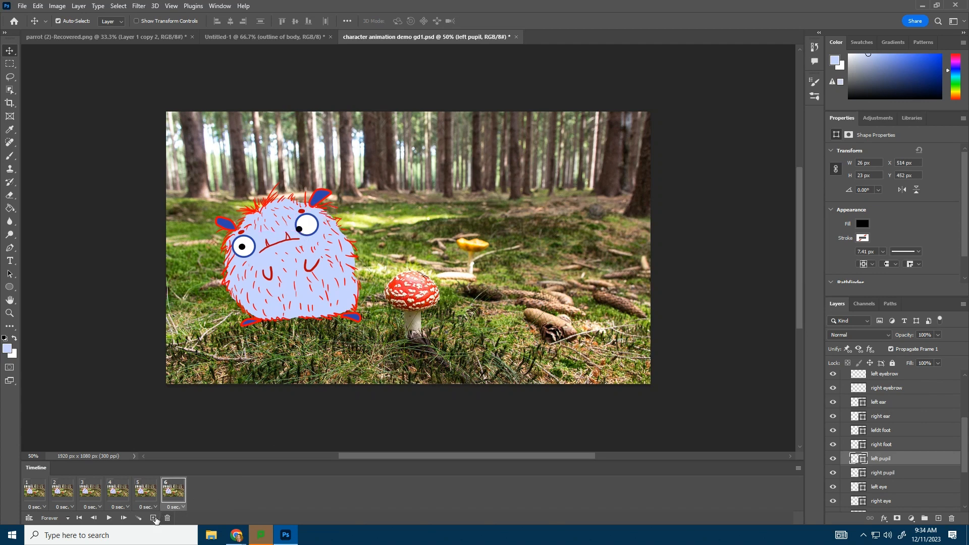
Add a seventh and an eighth frame, moving both pupils rightward and slightly upward in each, the left pupil ending at about X 552, Y 433 px
click(153, 519)
click(244, 249)
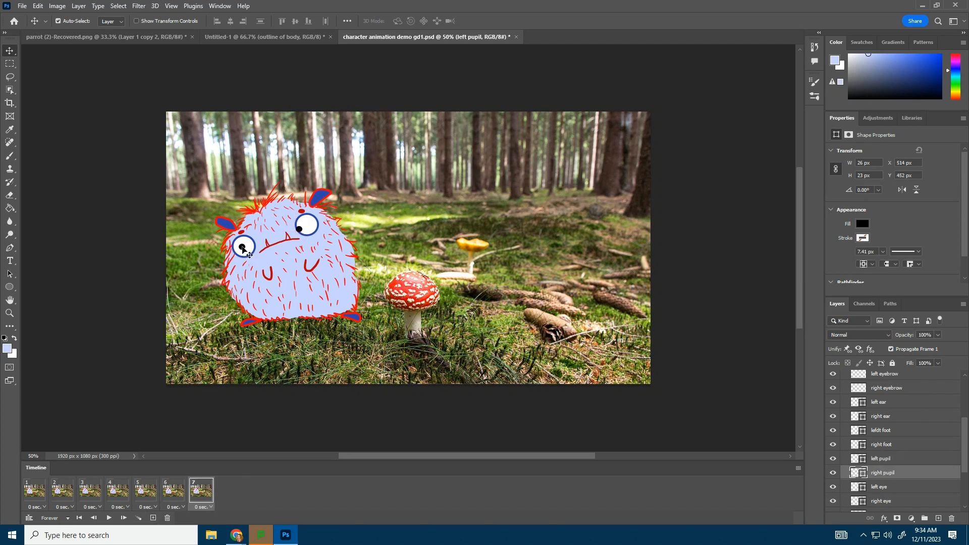
drag(243, 249, 245, 247)
drag(301, 230, 304, 229)
click(153, 518)
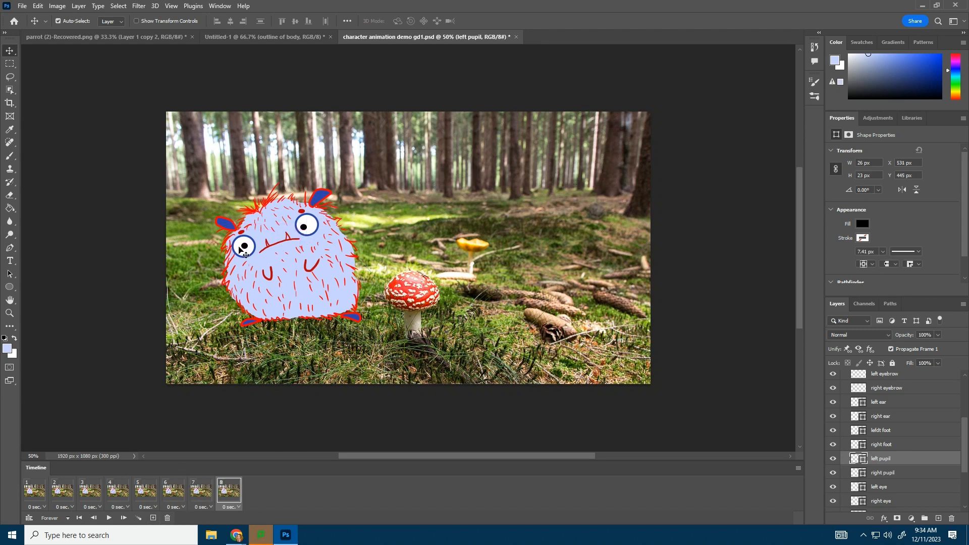
drag(244, 249, 246, 246)
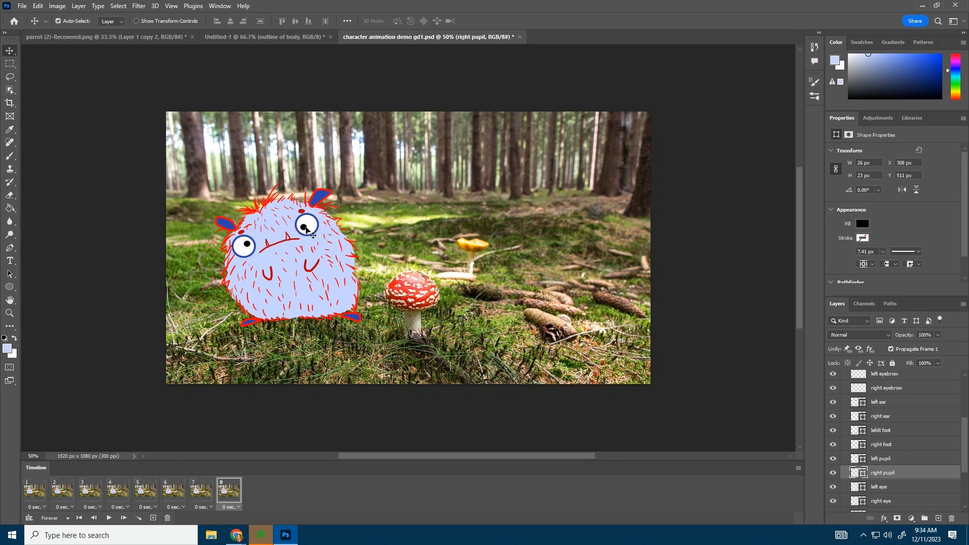
drag(307, 230, 308, 225)
Add a ninth frame with the right pupil nudged up and rightward, and a tenth frame with both pupils raised about 11 px
click(153, 519)
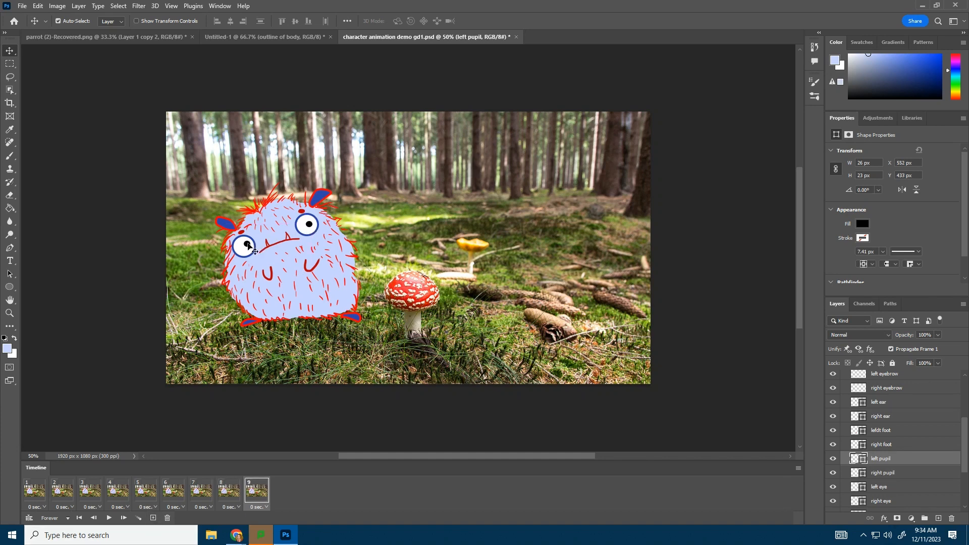
drag(248, 246, 249, 244)
click(153, 518)
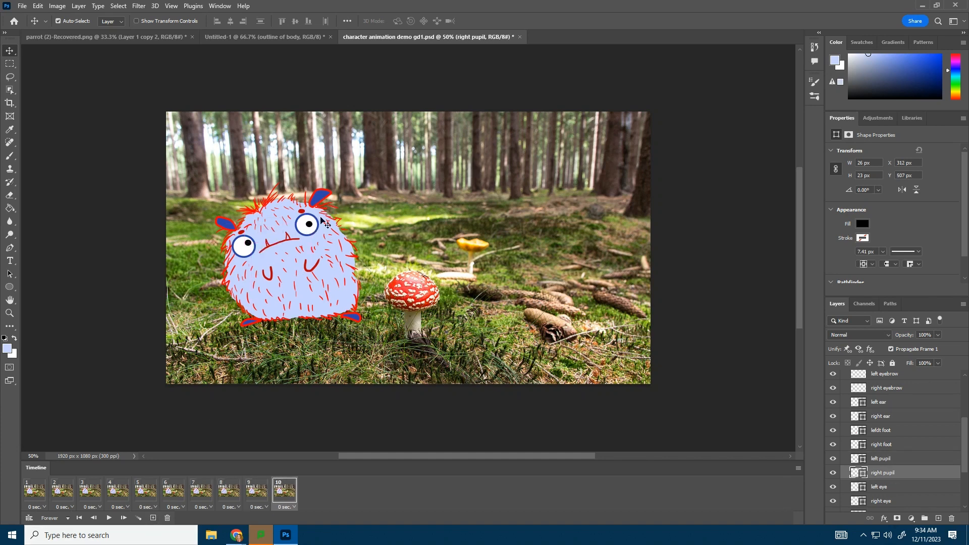
drag(310, 225, 309, 222)
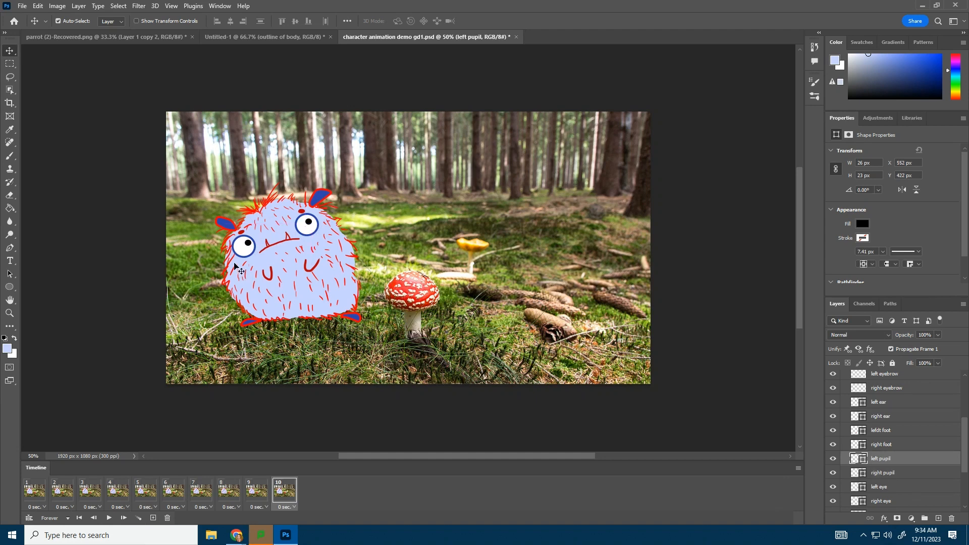
click(249, 246)
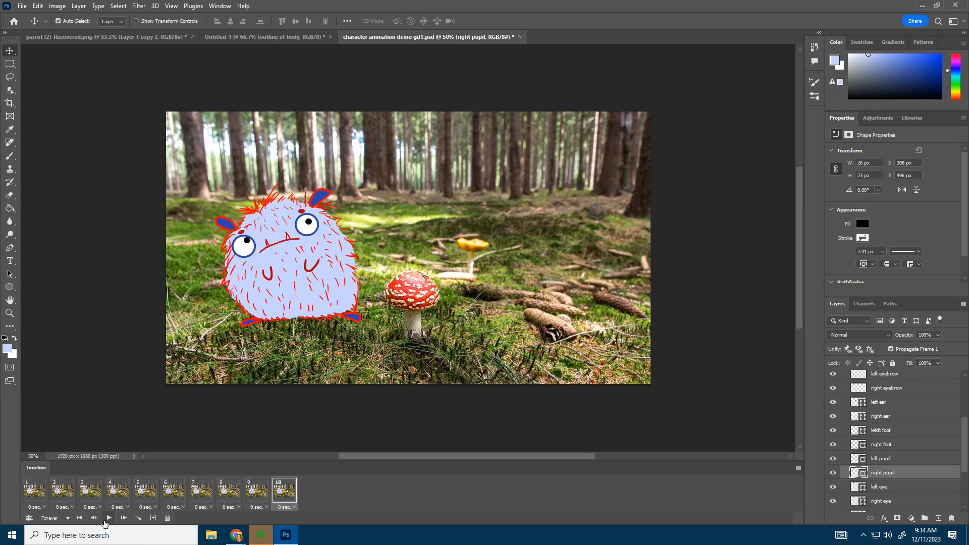
Play the ten-frame animation to check the mouth and pupil movement, and save the document
click(107, 519)
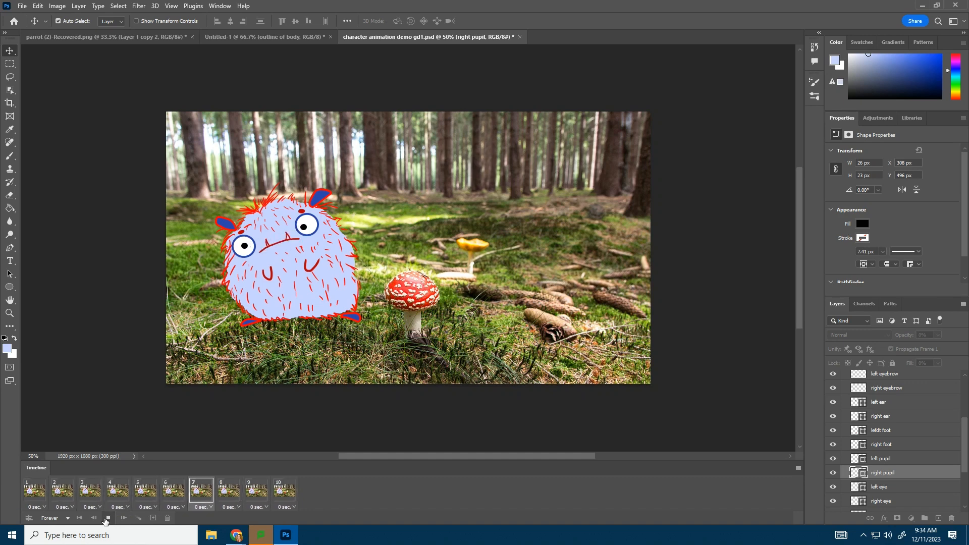
click(107, 519)
click(22, 5)
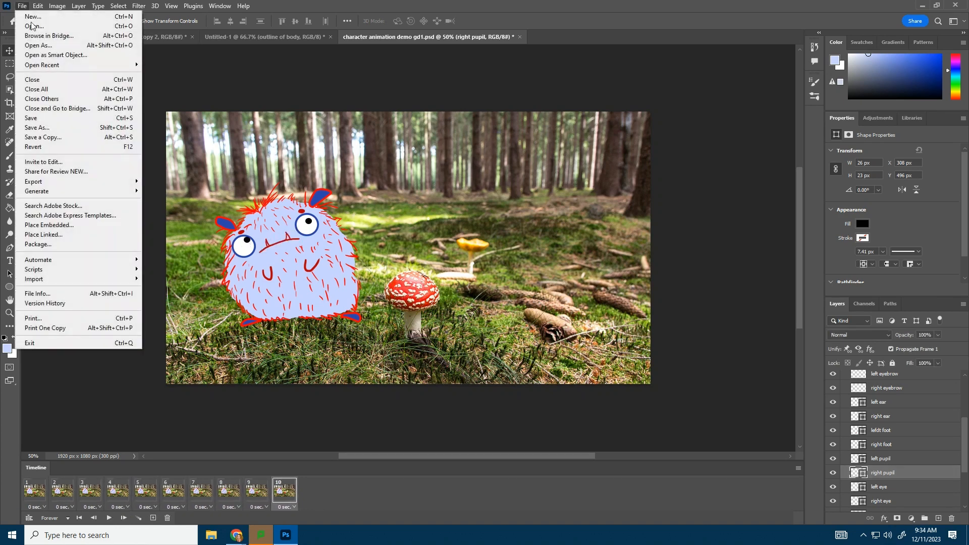
click(30, 116)
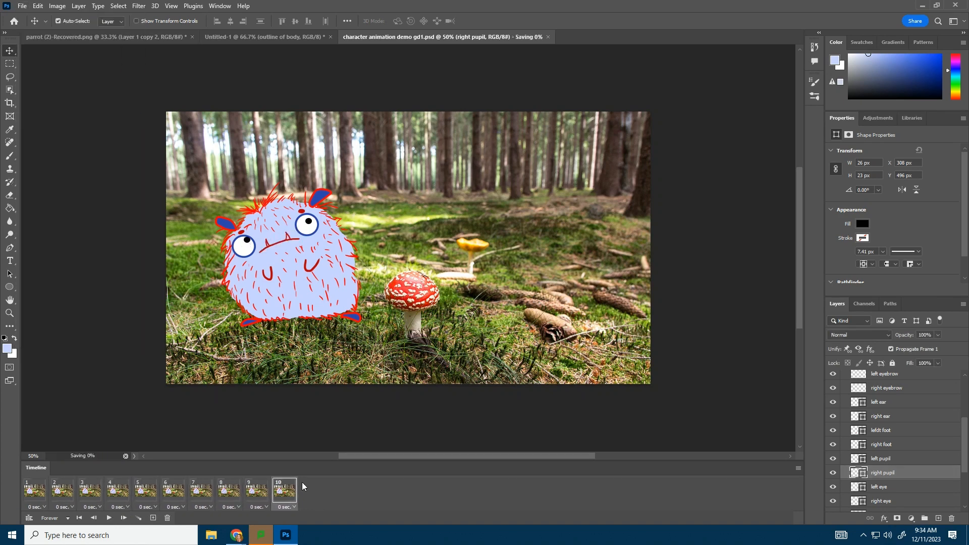
Add an eleventh frame with both pupils near the upper edge of the eyes and a twelfth frame with them shifted slightly
click(153, 518)
drag(246, 241, 241, 241)
drag(310, 220, 308, 217)
click(153, 518)
drag(244, 240, 245, 241)
drag(308, 218, 309, 219)
Add a thirteenth and a fourteenth frame, lowering both pupils toward the centre of the eyes in each, and preview the animation
click(153, 518)
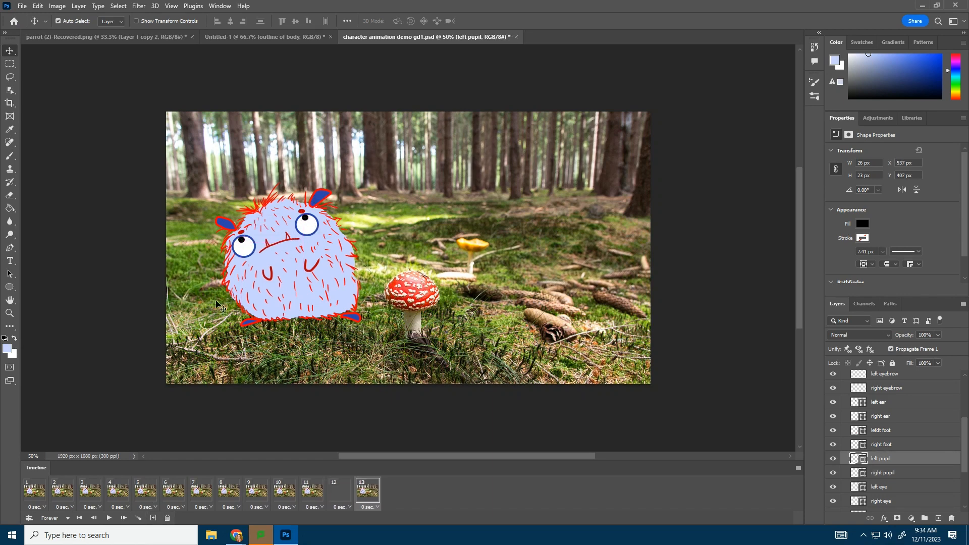
drag(244, 240, 244, 243)
drag(308, 220, 309, 222)
click(153, 518)
drag(244, 242, 244, 244)
drag(308, 221, 308, 224)
click(110, 518)
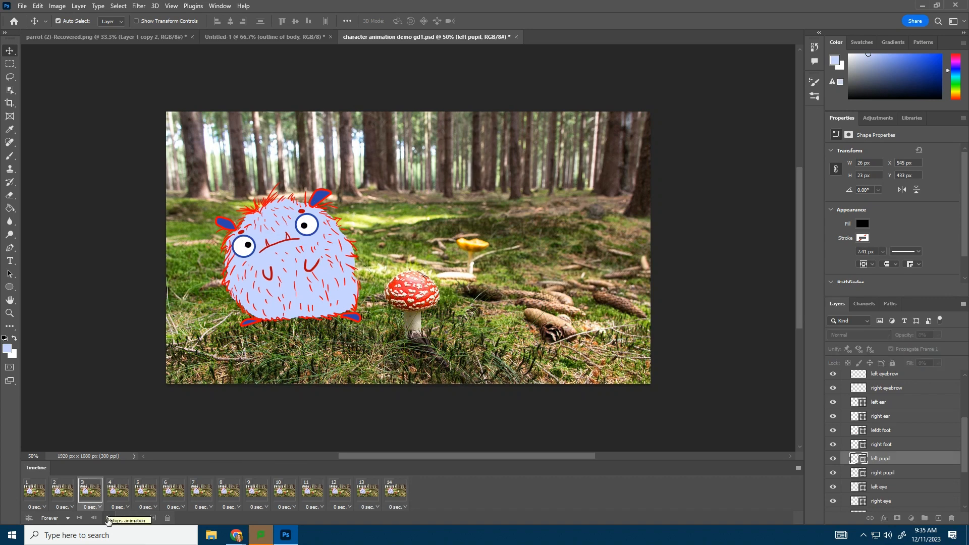
Add a fifteenth frame with both pupils nudged rightward, the left pupil at about X 552, Y 433 px, and play the animation
click(386, 491)
click(153, 519)
drag(241, 244, 244, 245)
drag(307, 225, 309, 224)
click(110, 518)
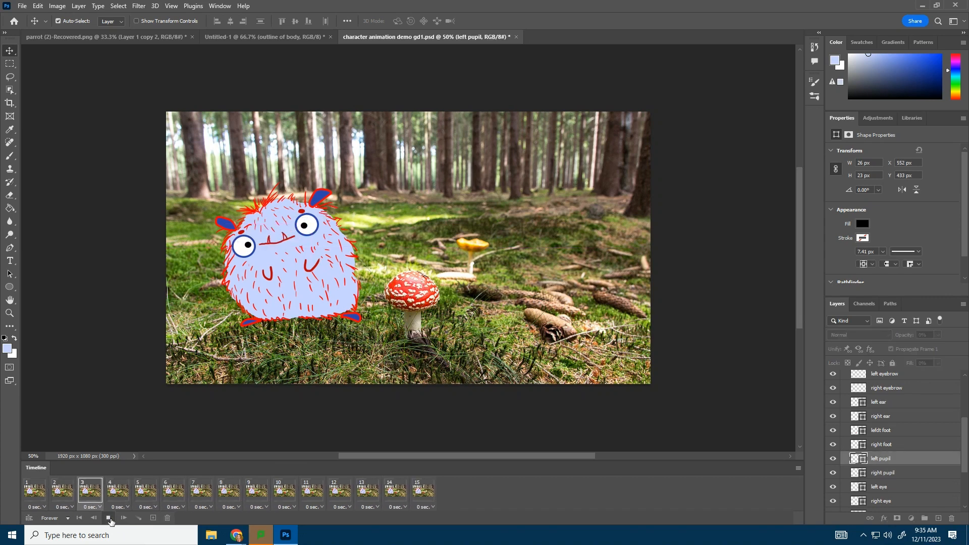
click(109, 518)
With frame 15 selected, duplicate the "character copy" group as "character merged" and expand the new group
click(423, 494)
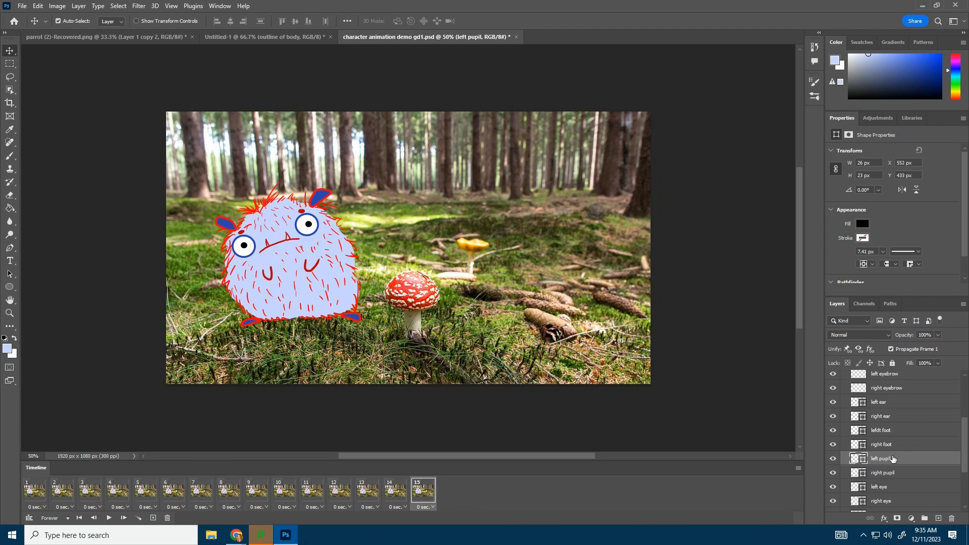
scroll(893, 458, up, 3)
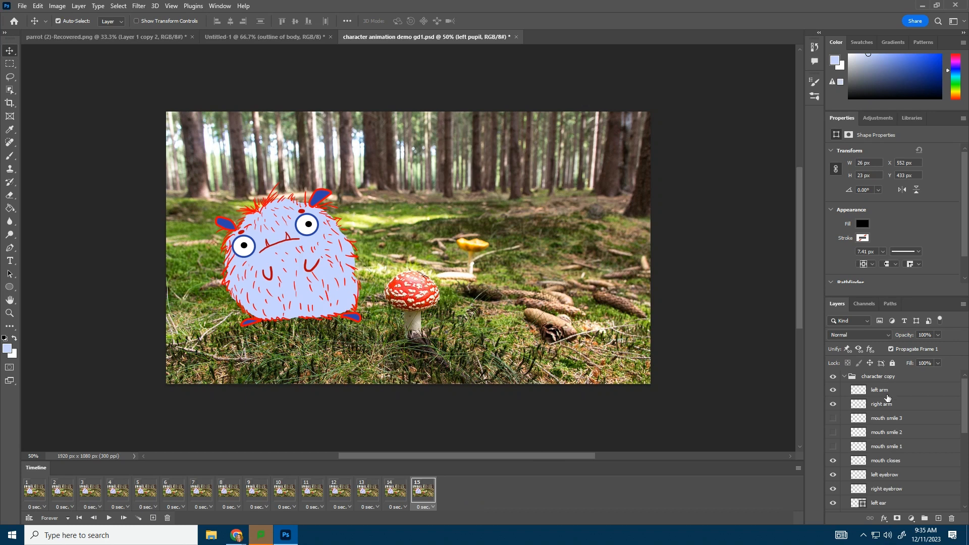
click(844, 377)
click(883, 377)
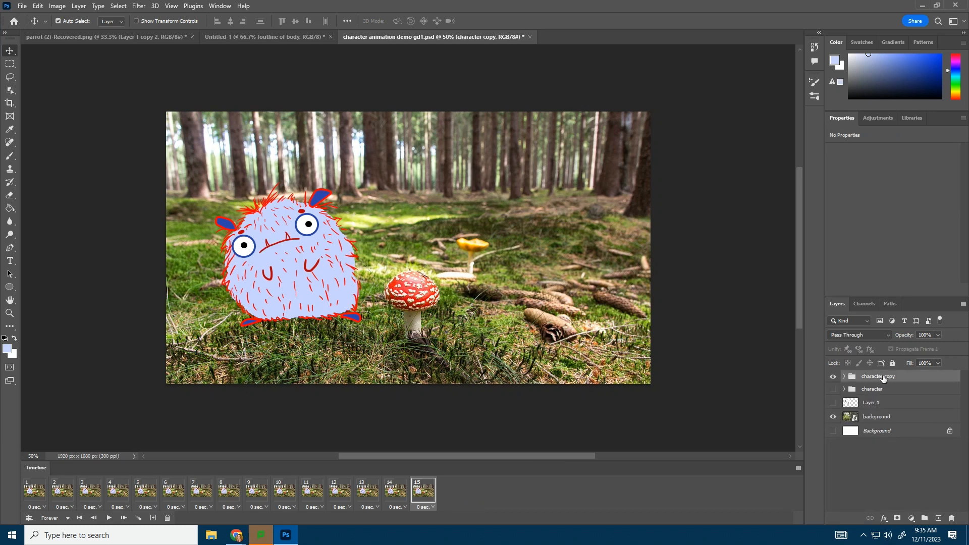
right_click(879, 378)
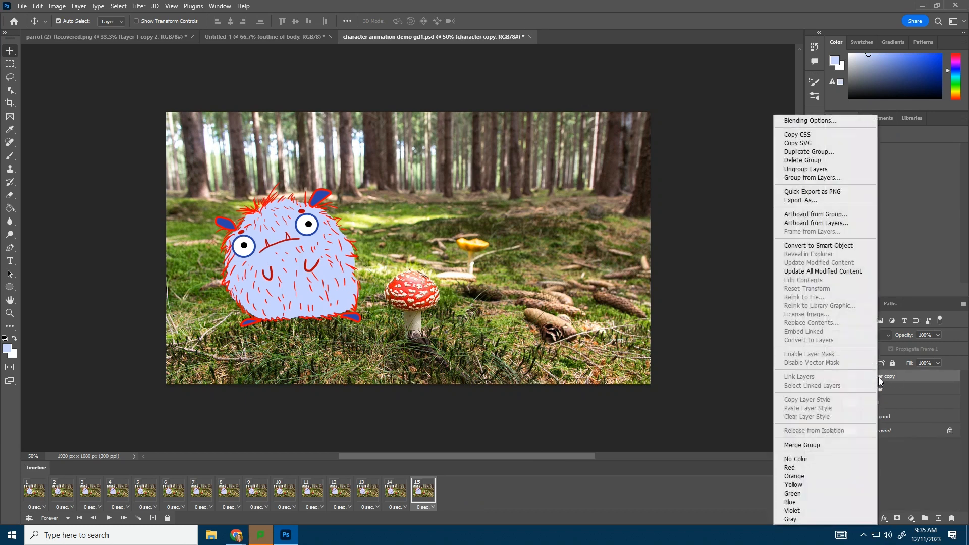
click(839, 154)
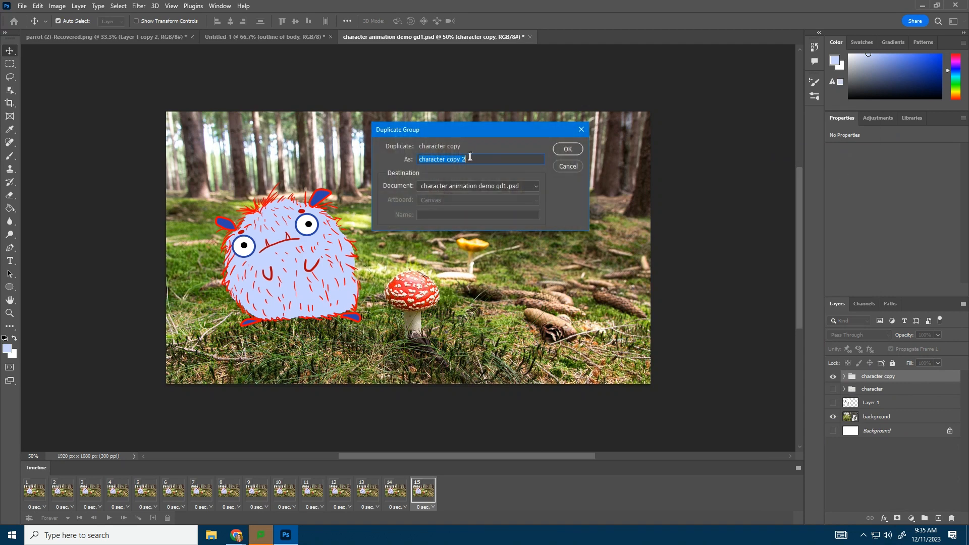
drag(470, 157, 458, 160)
text(merged)
click(559, 148)
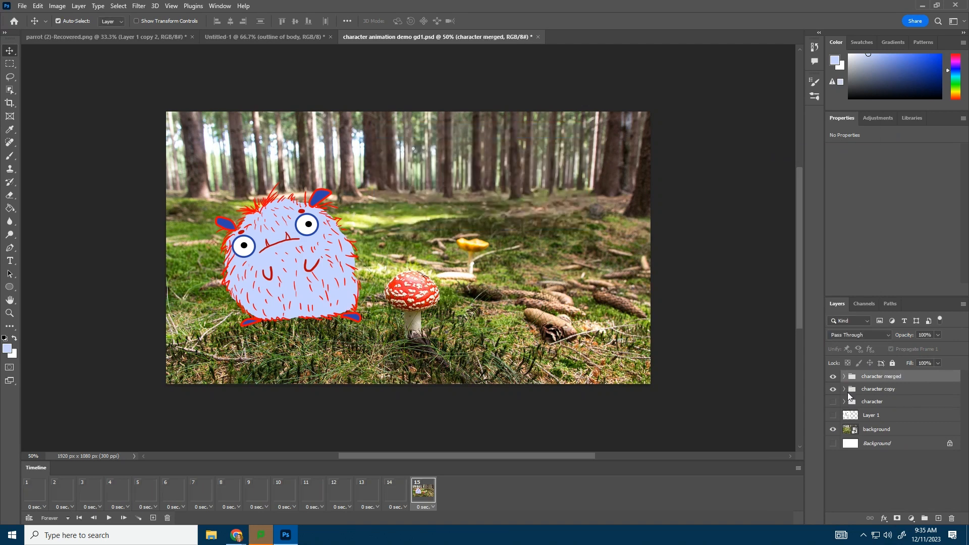
click(845, 376)
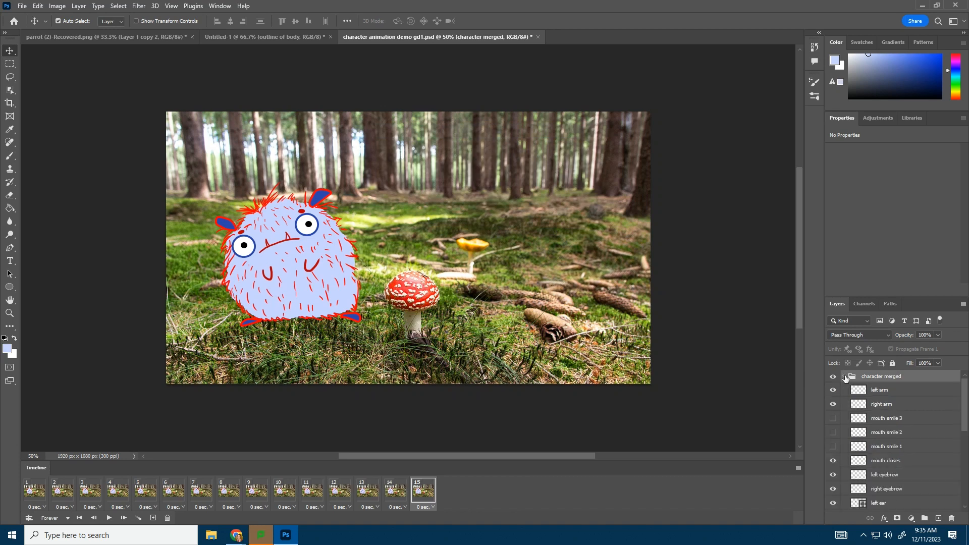
Merge all layers inside the "character merged" group, from "left arm" down to "body skin color", into a single layer
click(875, 392)
scroll(902, 444, down, 8)
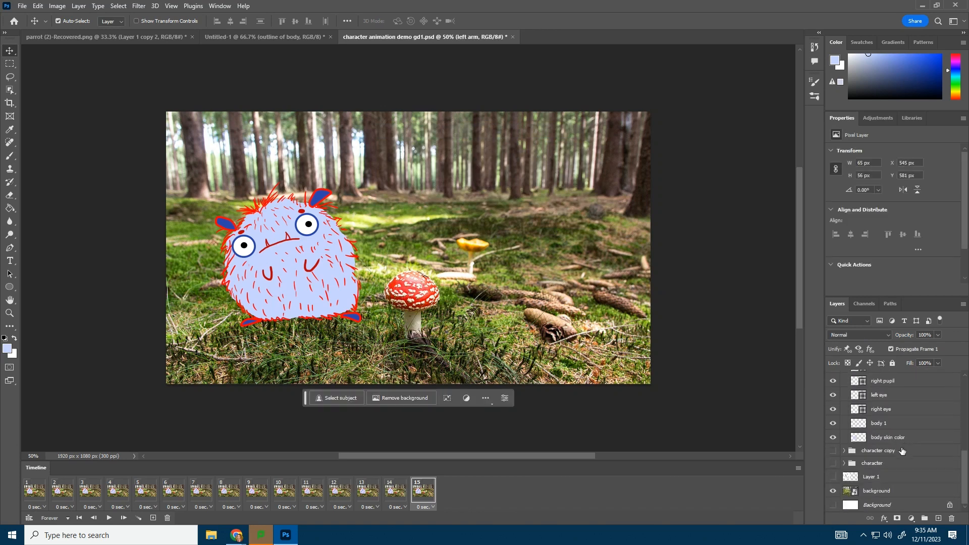
shift+click(889, 439)
right_click(889, 440)
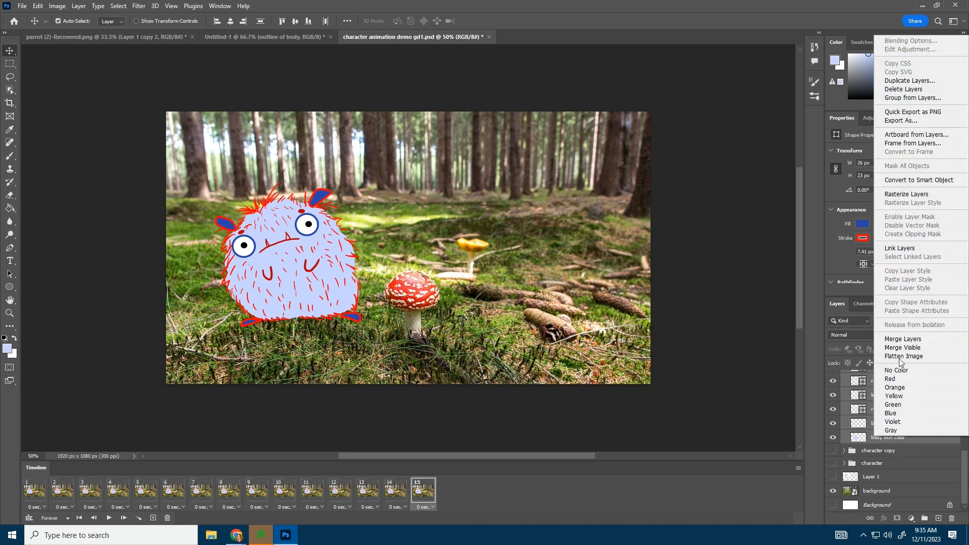
click(904, 420)
right_click(905, 420)
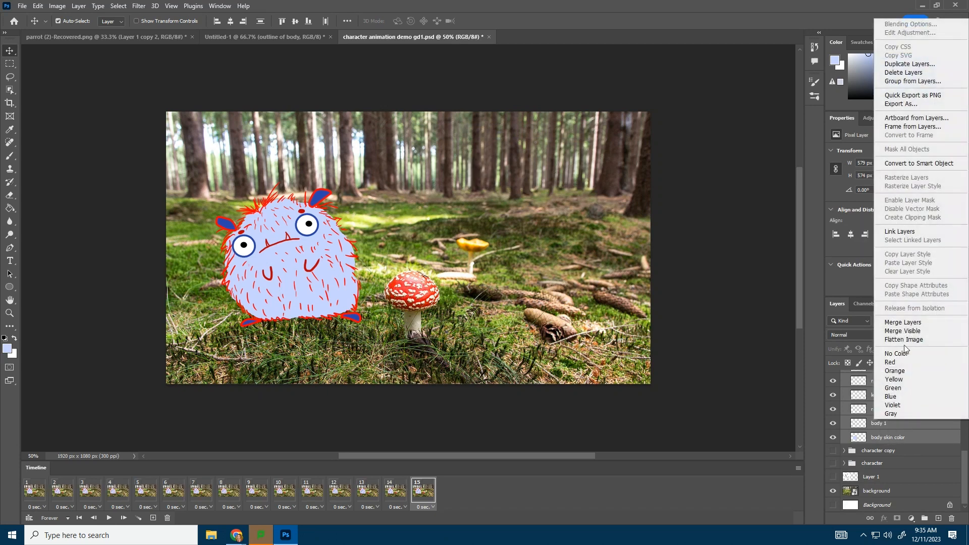
click(903, 322)
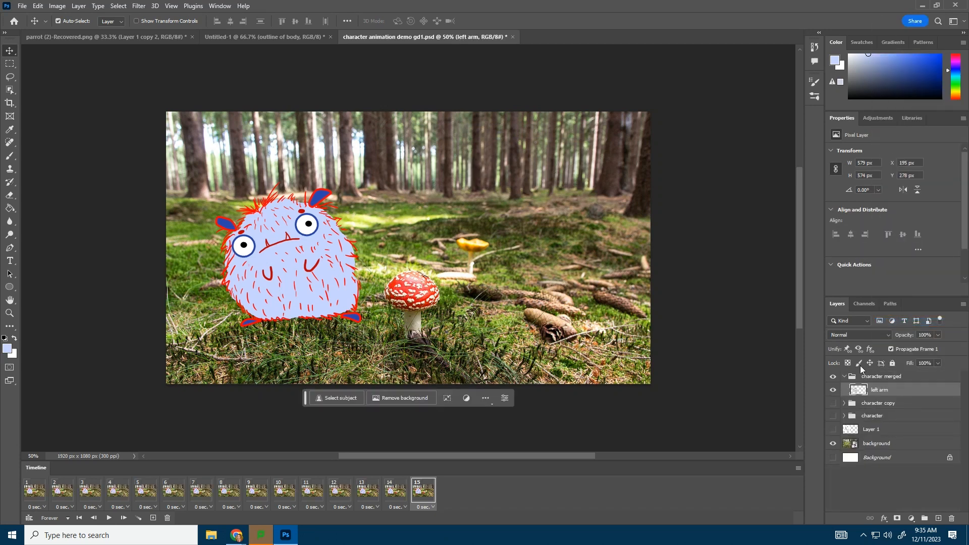
Step through the timeline frames from 1 to 15 to examine which character groups are visible in each
click(31, 495)
click(62, 495)
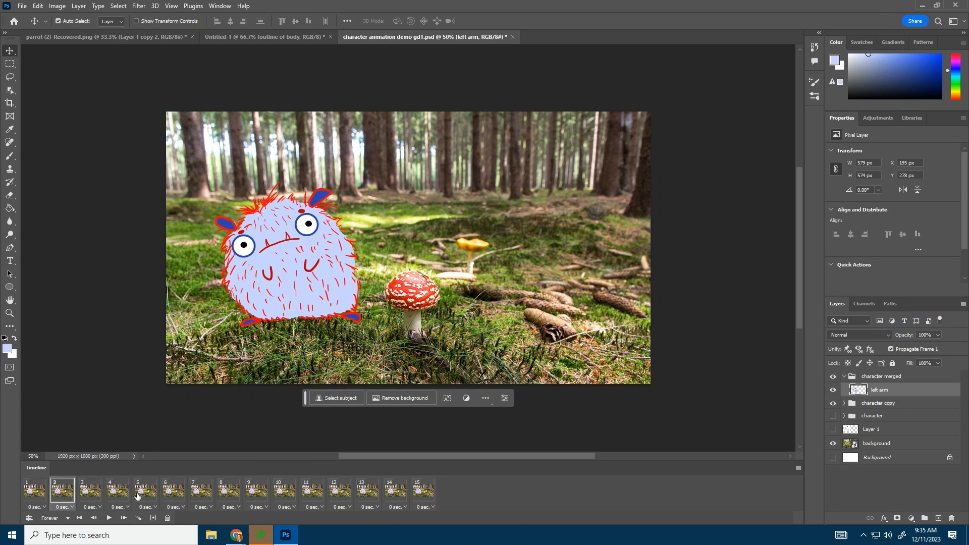
click(173, 494)
click(201, 494)
click(257, 493)
click(284, 493)
click(335, 492)
click(367, 492)
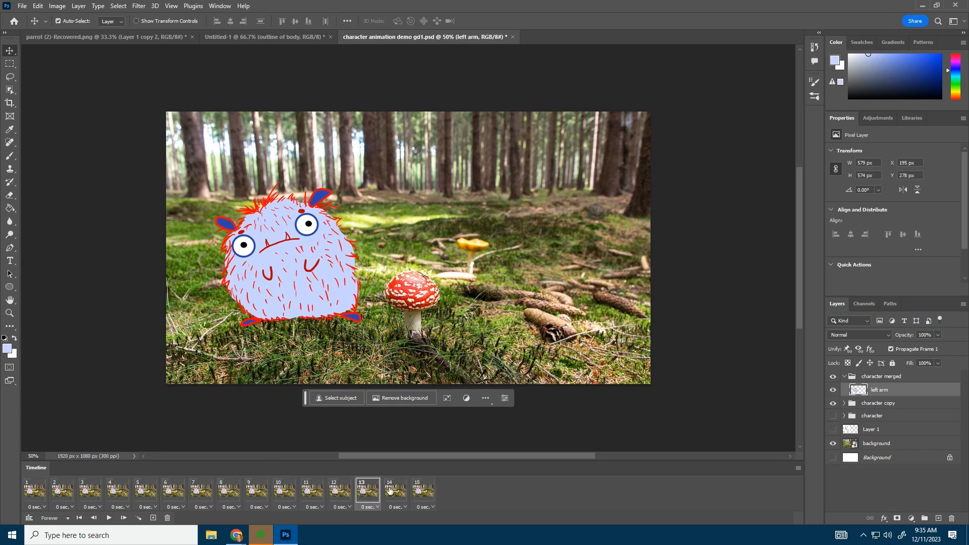
click(422, 495)
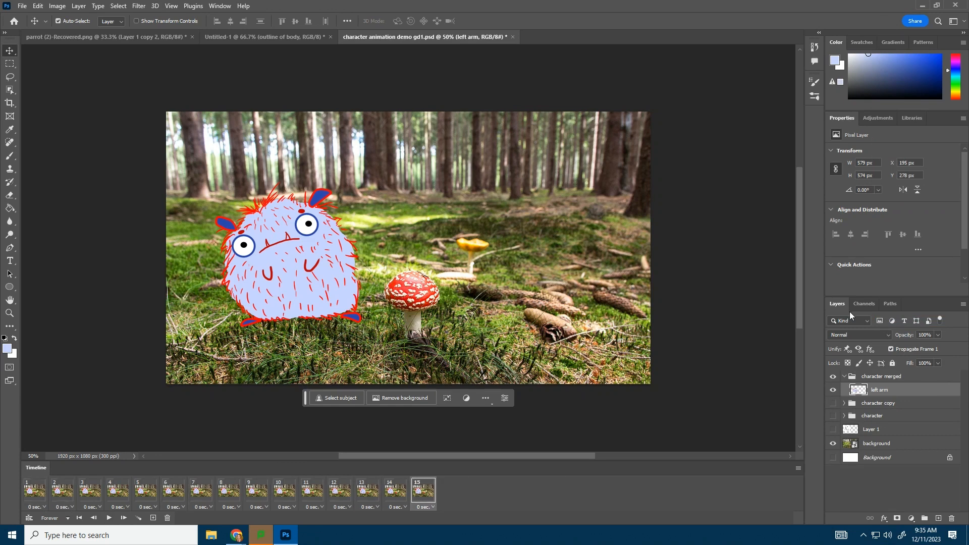
Check the merged "left arm" layer in frame 15 by collapsing and expanding its group and toggling the layer's visibility
click(850, 379)
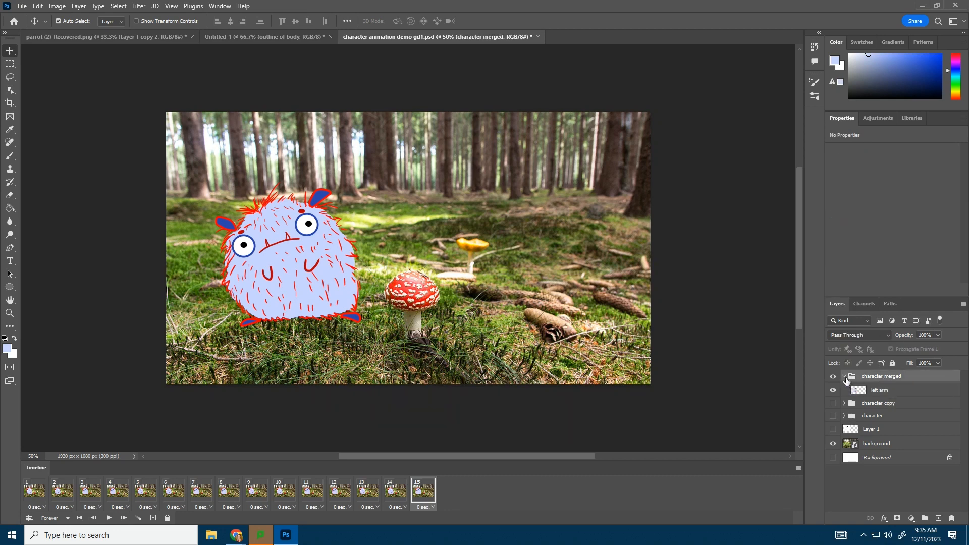
click(844, 377)
click(845, 378)
click(868, 394)
drag(868, 394, 881, 380)
click(846, 378)
click(846, 378)
click(835, 393)
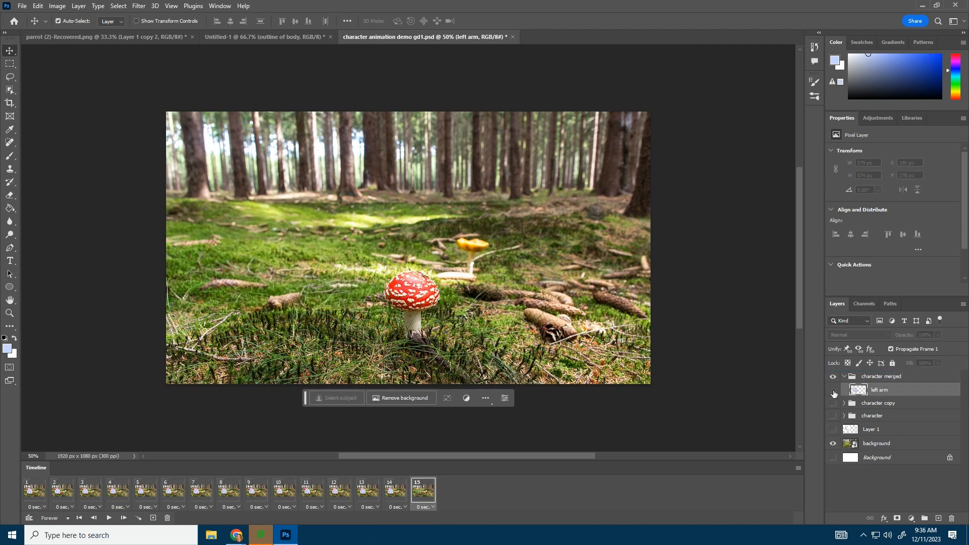
click(834, 394)
click(834, 393)
click(834, 393)
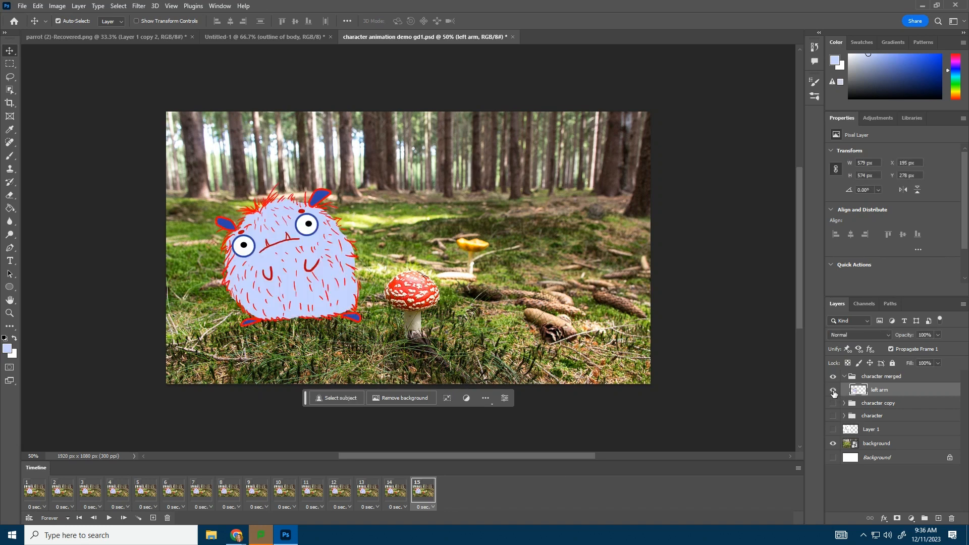
Rename the merged "left arm" layer as "merged layers" and move the character to about X 173, Y 291 px
double_click(879, 391)
text(merged layers)
key(Return)
mouse_move(289, 255)
mouse_down()
mouse_move(334, 255)
mouse_move(241, 205)
mouse_move(284, 265)
mouse_move(288, 247)
mouse_move(278, 259)
mouse_up()
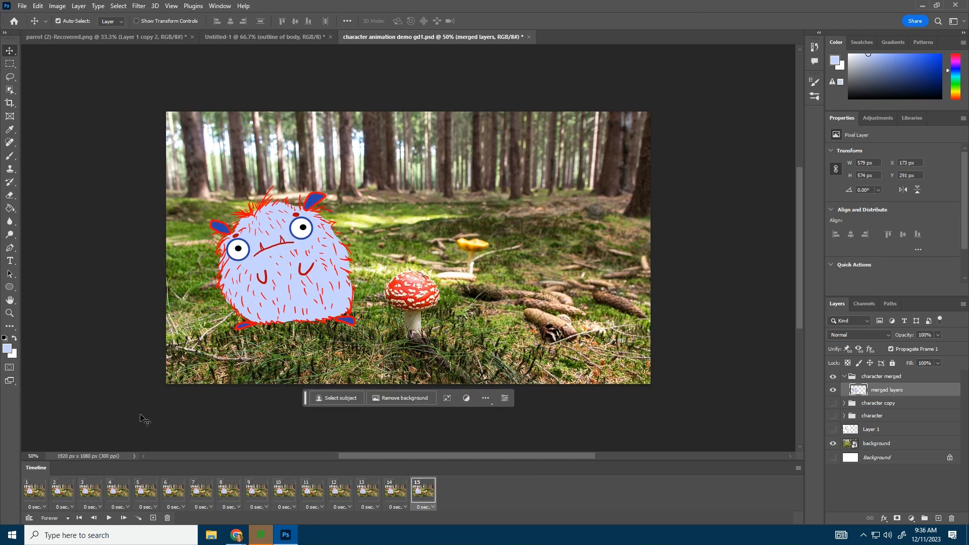
Hide the "character merged" group starting from frame 1, check the other frames, and show the group again in frame 15
click(25, 495)
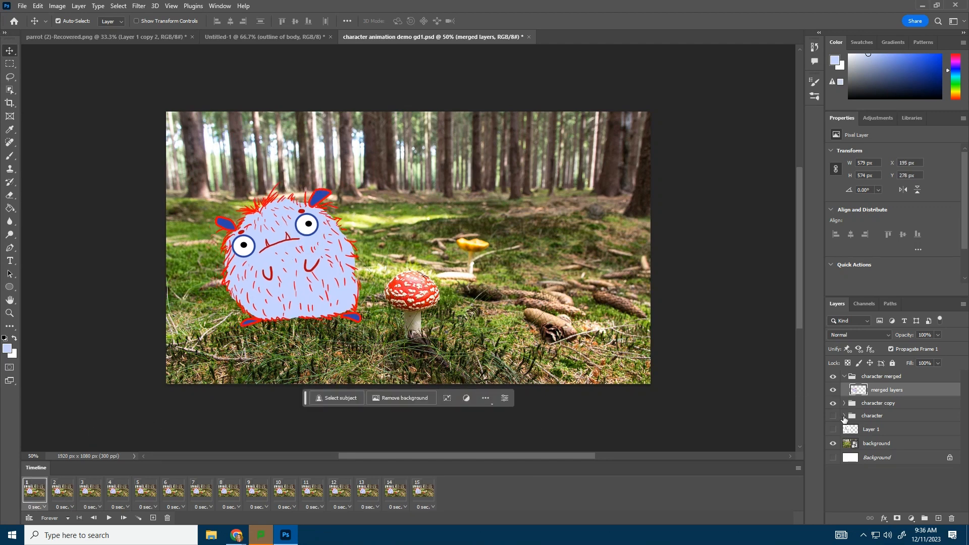
click(834, 382)
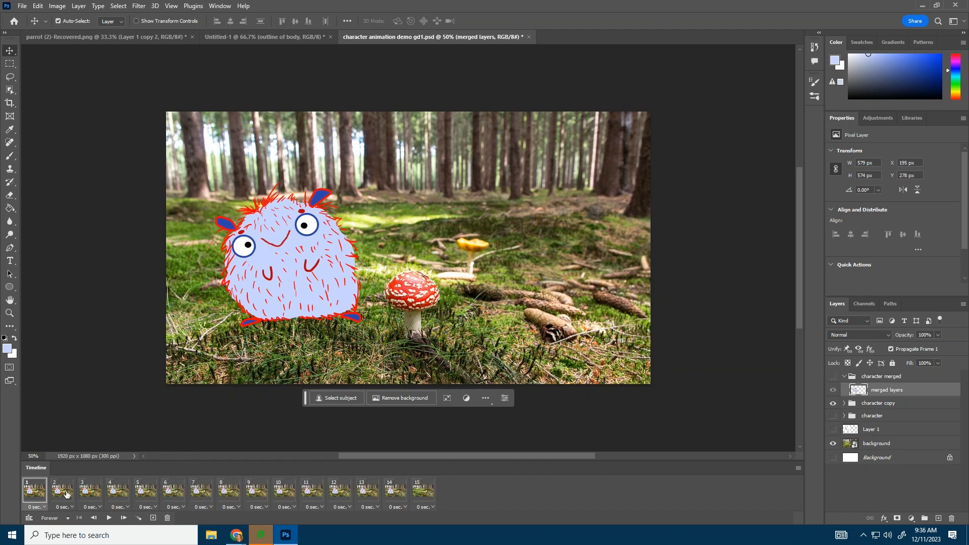
click(66, 494)
click(91, 493)
click(119, 493)
click(146, 493)
click(175, 492)
click(230, 492)
click(257, 492)
click(340, 492)
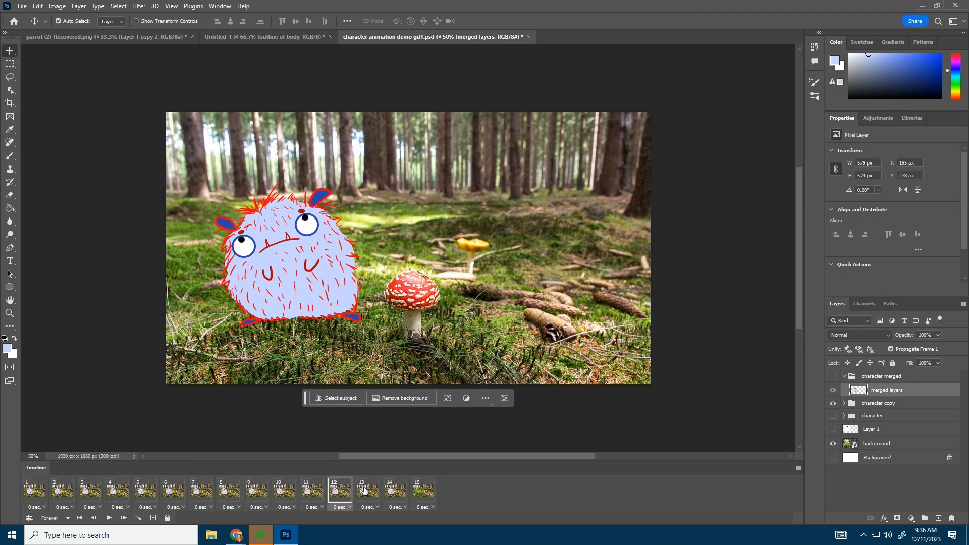
click(365, 489)
click(395, 490)
click(422, 488)
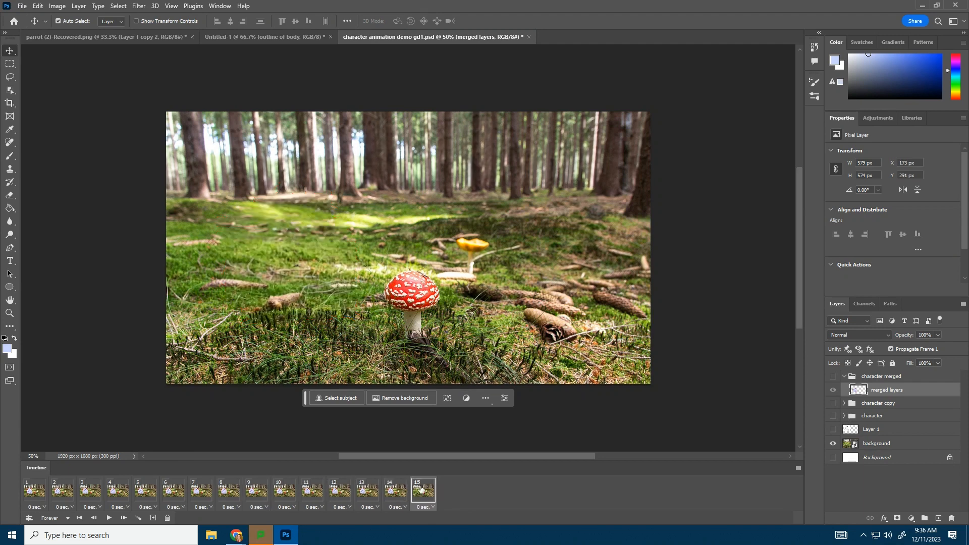
click(833, 377)
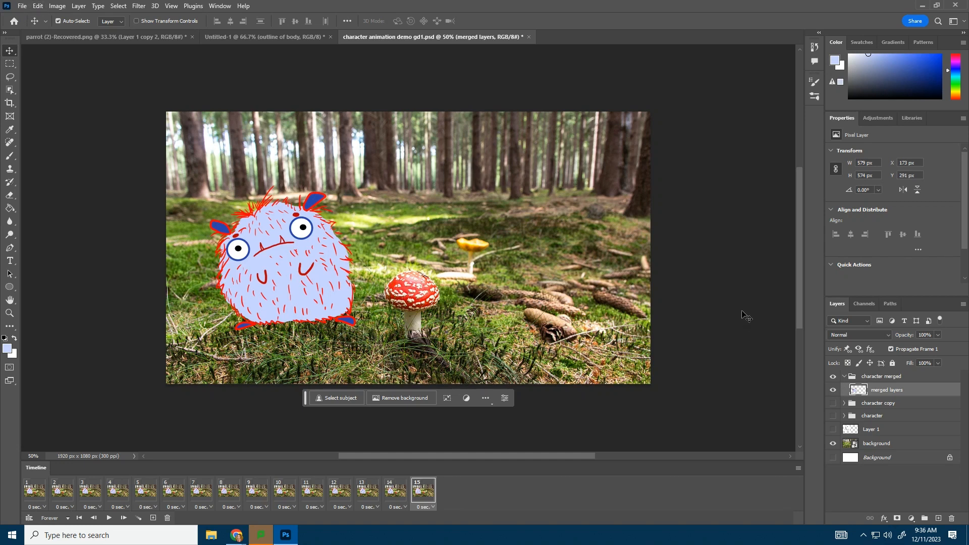
Duplicate the "merged layers" layer as "merged 1" and hide the original in frame 15
right_click(895, 378)
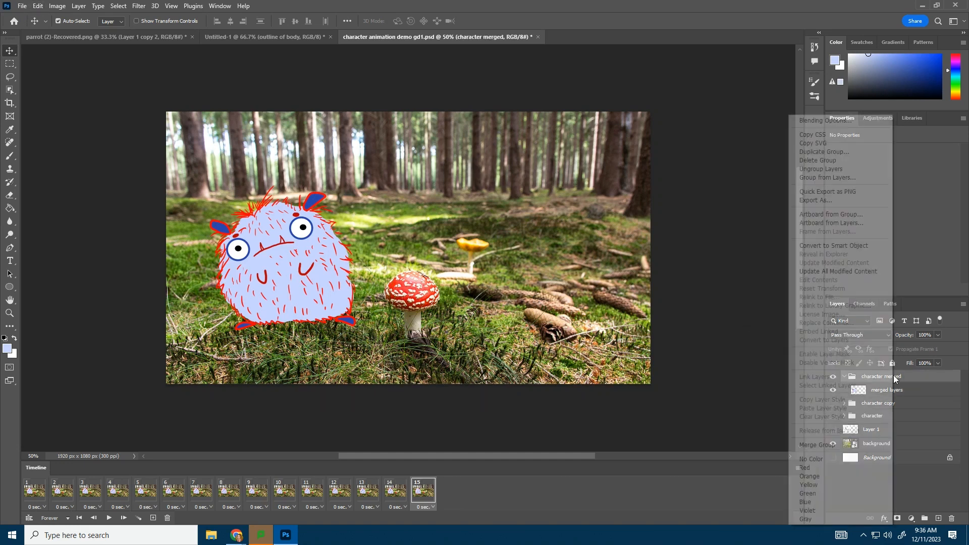
click(908, 389)
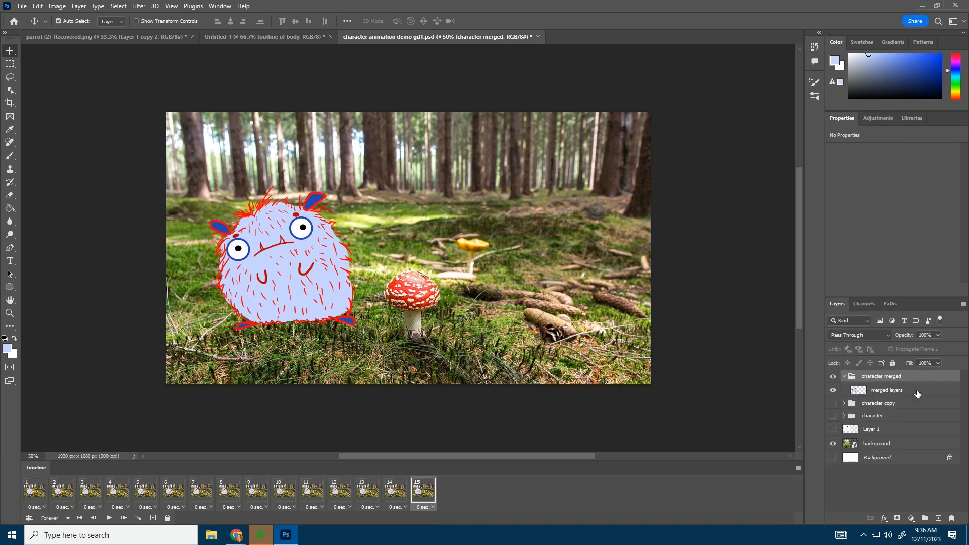
right_click(907, 389)
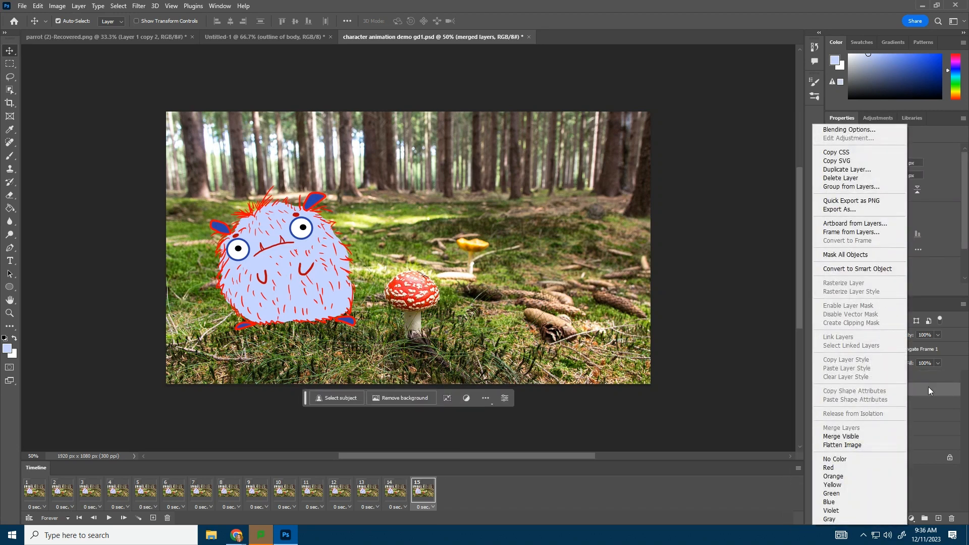
click(848, 170)
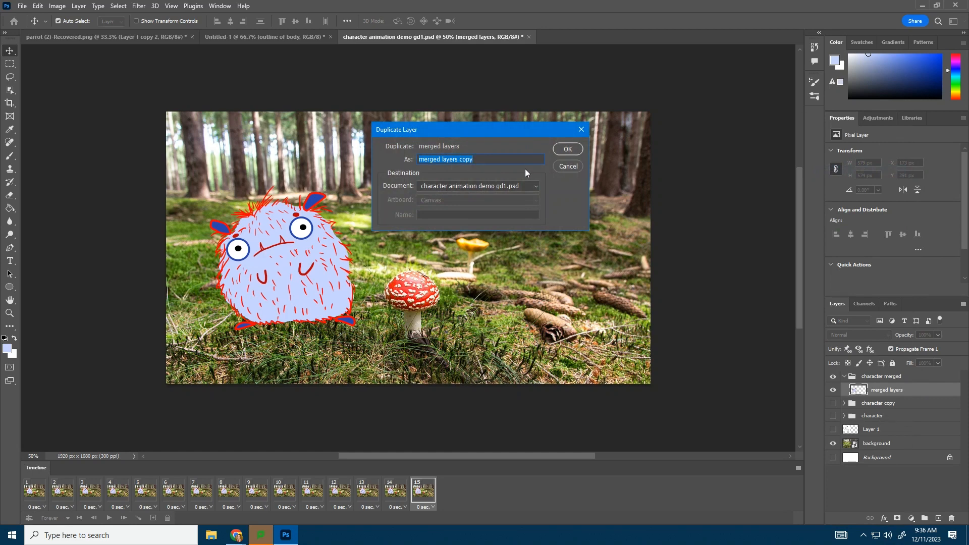
drag(485, 160, 448, 160)
text(1)
key(Return)
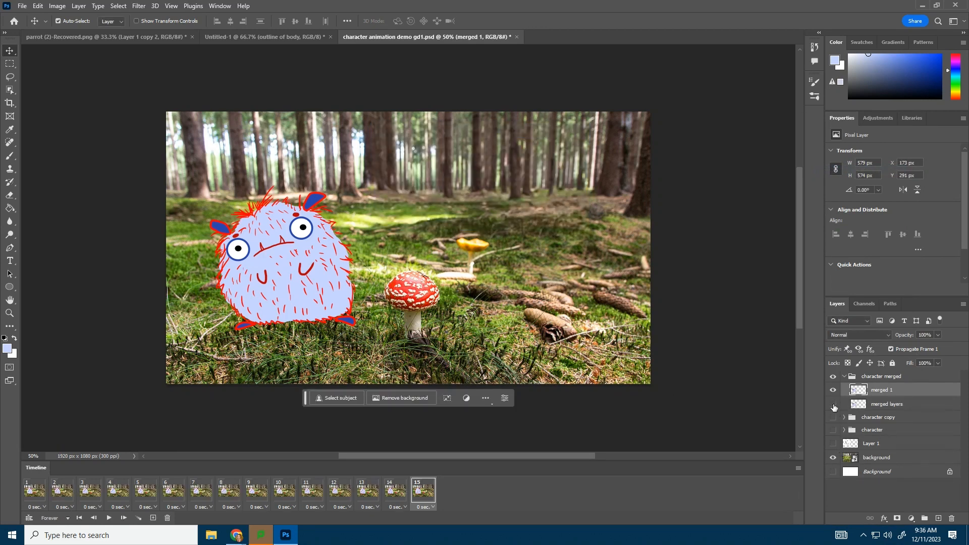
Go through frames 1 to 15 to examine the character and its layer visibility, ending on frame 15
click(29, 490)
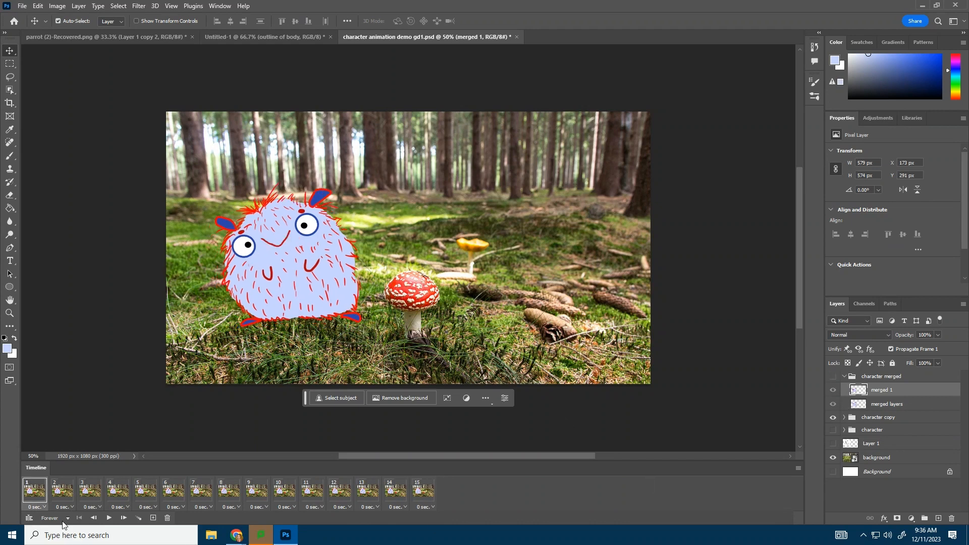
click(65, 495)
click(90, 495)
click(118, 495)
click(145, 495)
click(173, 495)
click(200, 495)
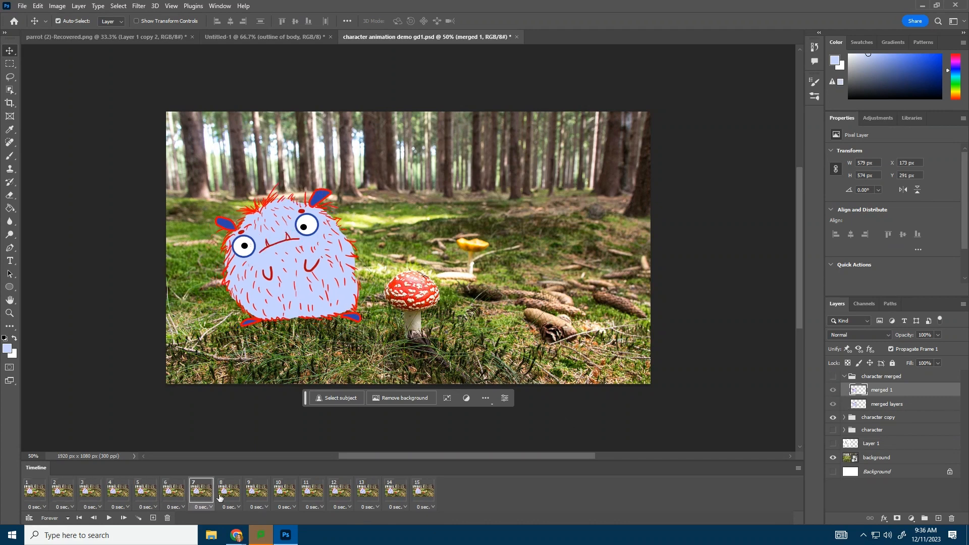
click(229, 497)
click(256, 497)
click(285, 497)
click(313, 497)
click(340, 496)
click(367, 496)
click(396, 494)
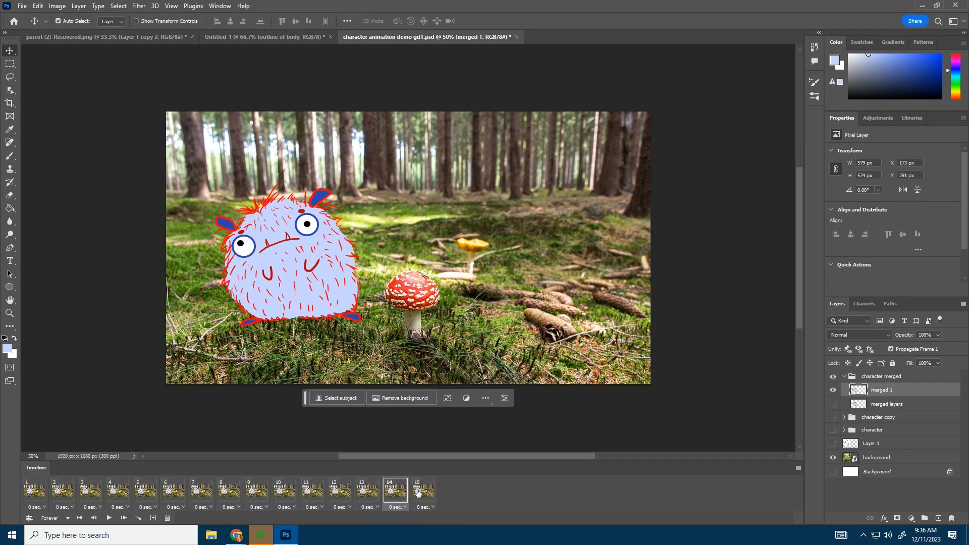
click(418, 493)
click(395, 492)
click(419, 493)
Start a Puppet Warp on the "merged 1" layer and place pins on the ears, feet and both sides of the body
click(56, 6)
mouse_move(38, 6)
click(57, 212)
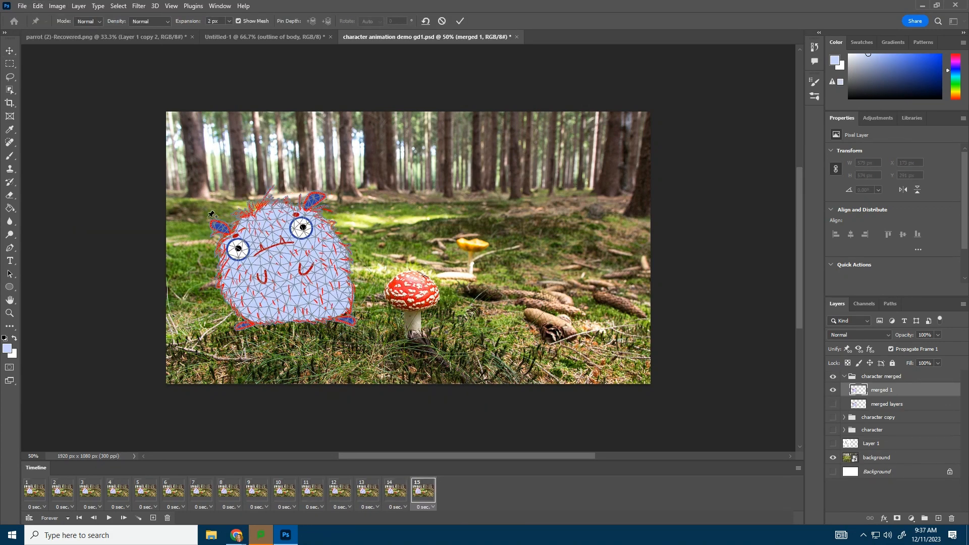
click(216, 223)
click(228, 233)
click(254, 322)
click(331, 314)
click(306, 210)
click(320, 198)
click(350, 323)
click(242, 326)
click(239, 278)
click(338, 245)
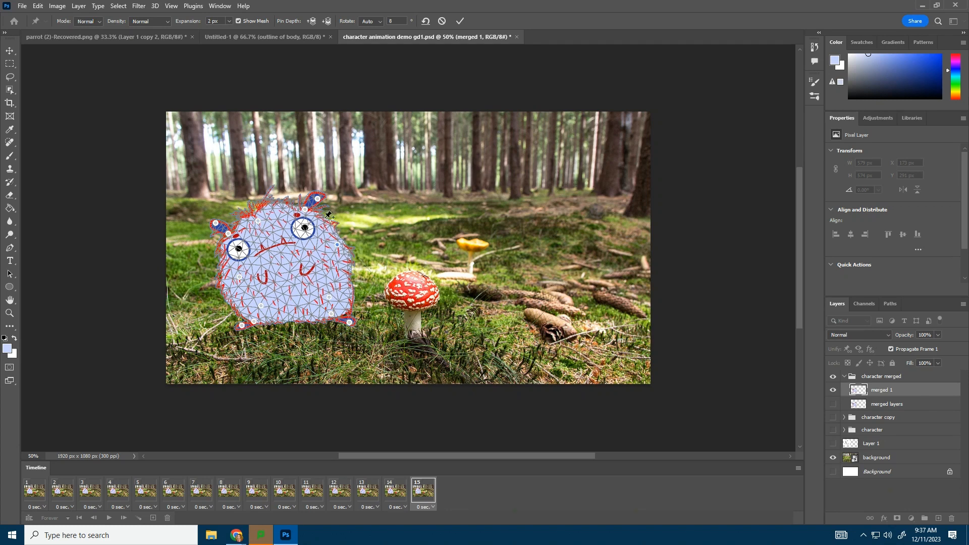
Shift the ear, body and foot pins slightly to reshape the character in frame 15, and apply the Puppet Warp
drag(320, 199, 263, 219)
drag(215, 223, 219, 222)
drag(228, 234, 233, 233)
drag(239, 278, 267, 304)
drag(242, 326, 256, 322)
drag(349, 322, 333, 314)
key(Return)
Add a sixteenth frame, duplicate the "merged 1" layer as "merged 3" and hide "merged 1" in that frame
click(153, 518)
right_click(885, 391)
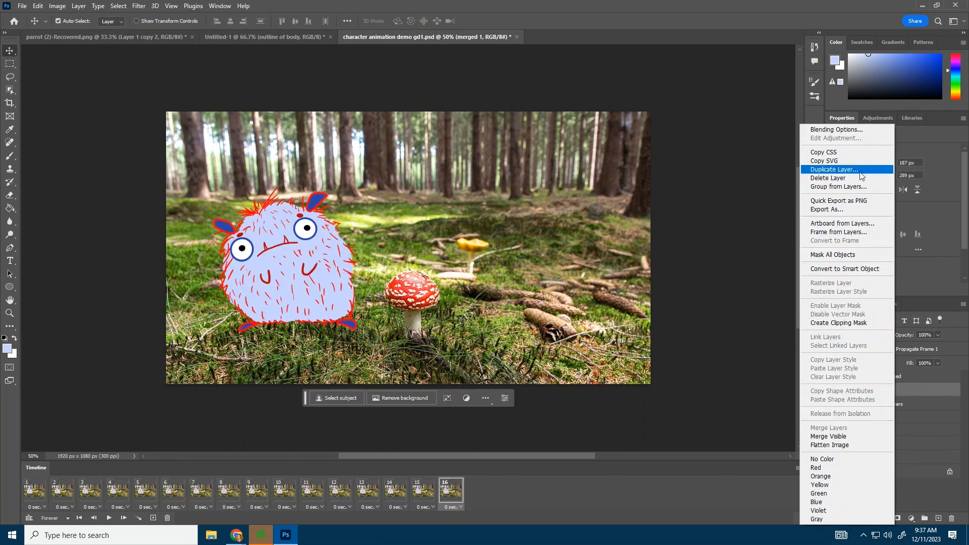
click(840, 169)
click(480, 161)
key(BackSpace)
key(BackSpace)
key(BackSpace)
key(BackSpace)
key(BackSpace)
key(BackSpace)
text(3)
key(Return)
click(833, 404)
Start a Puppet Warp on "merged 3", pin the ears, body and feet, and pull the left foot slightly outward and down
click(38, 5)
click(65, 207)
click(223, 224)
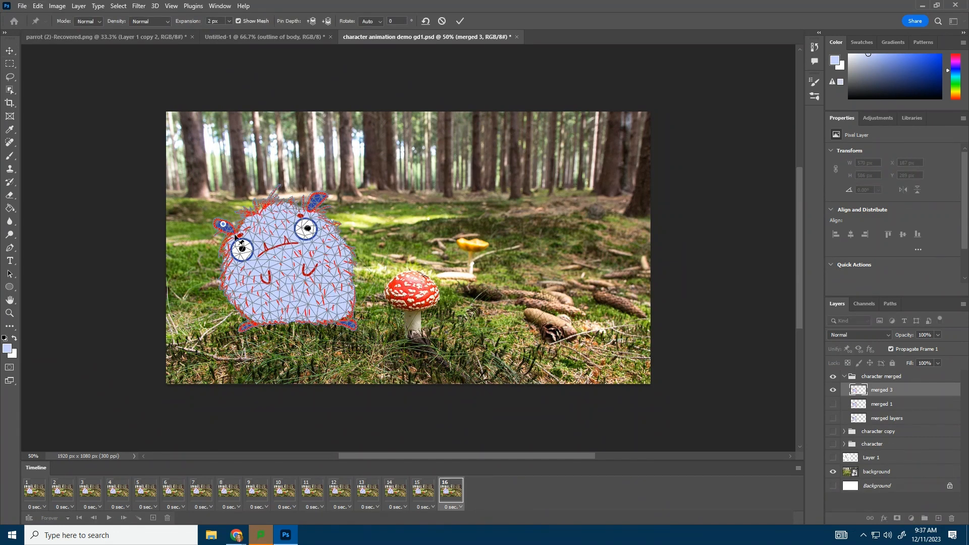
click(233, 235)
click(300, 216)
click(257, 312)
drag(251, 324, 242, 327)
drag(342, 322, 336, 323)
click(286, 271)
click(310, 270)
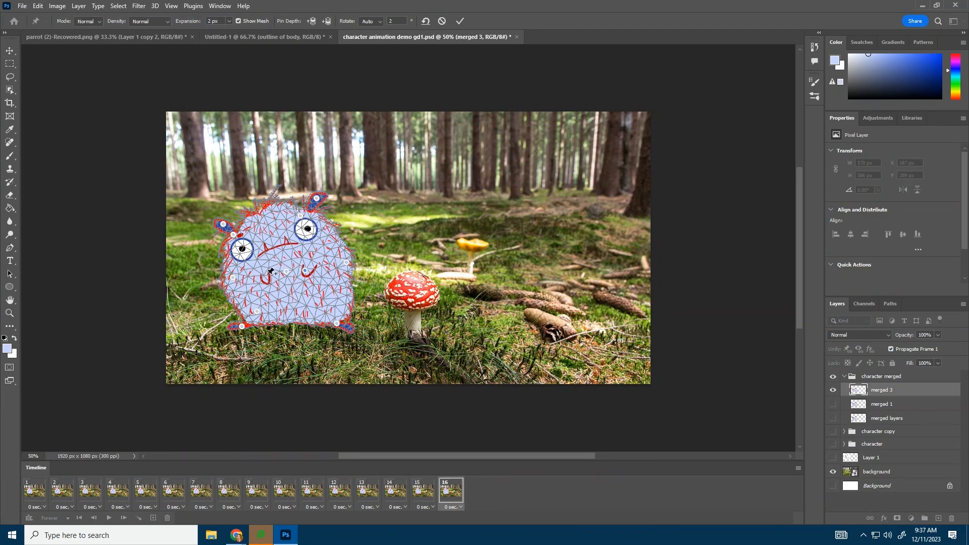
Adjust the arm, ear and foot pins, lowering both feet and spreading the body slightly, and apply the Puppet Warp to "merged 3"
drag(264, 273, 260, 274)
drag(310, 270, 316, 273)
click(346, 262)
drag(317, 197, 304, 219)
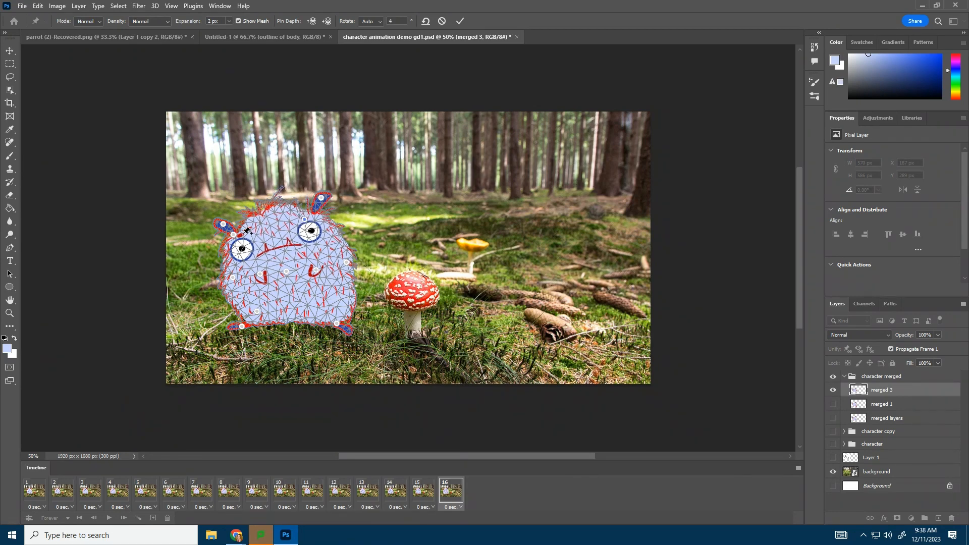
drag(236, 236, 242, 235)
drag(242, 329, 289, 332)
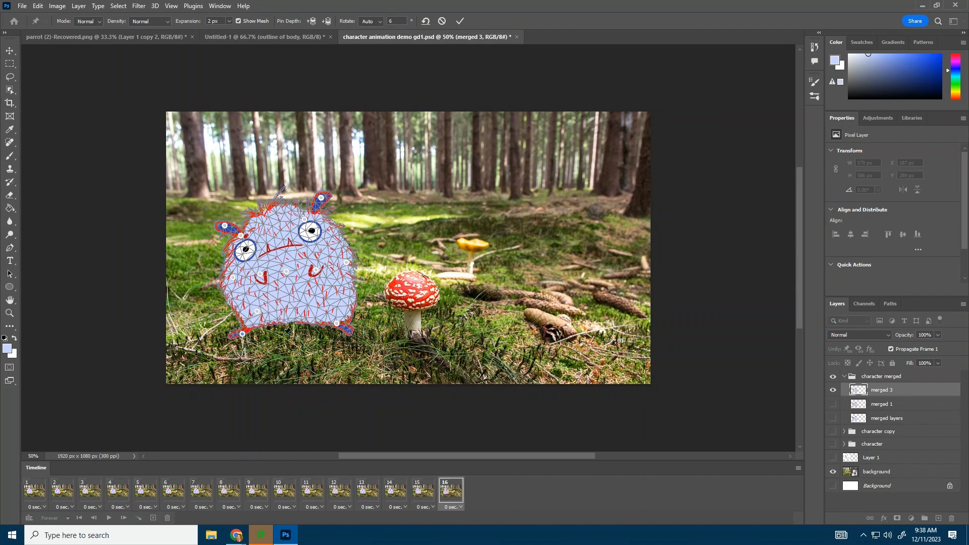
click(339, 326)
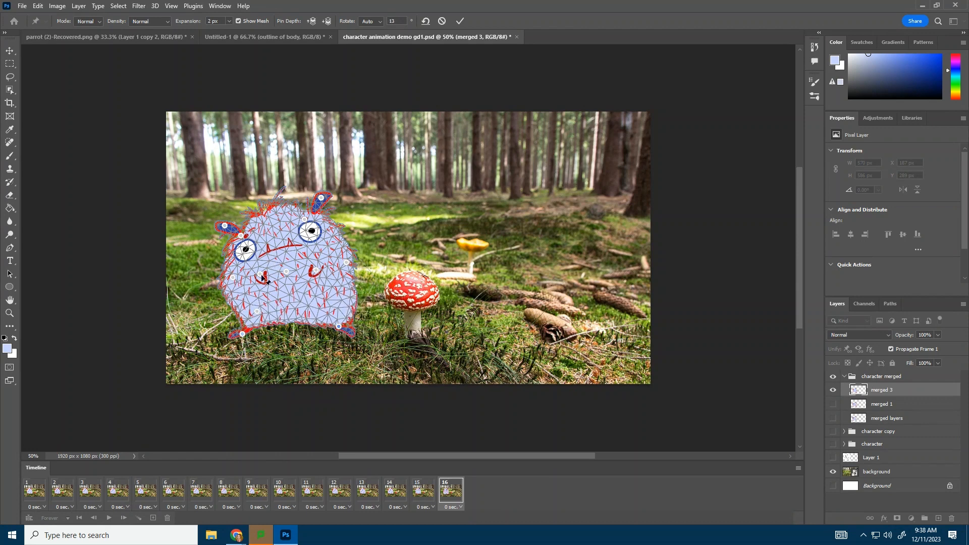
drag(263, 277, 267, 281)
key(Return)
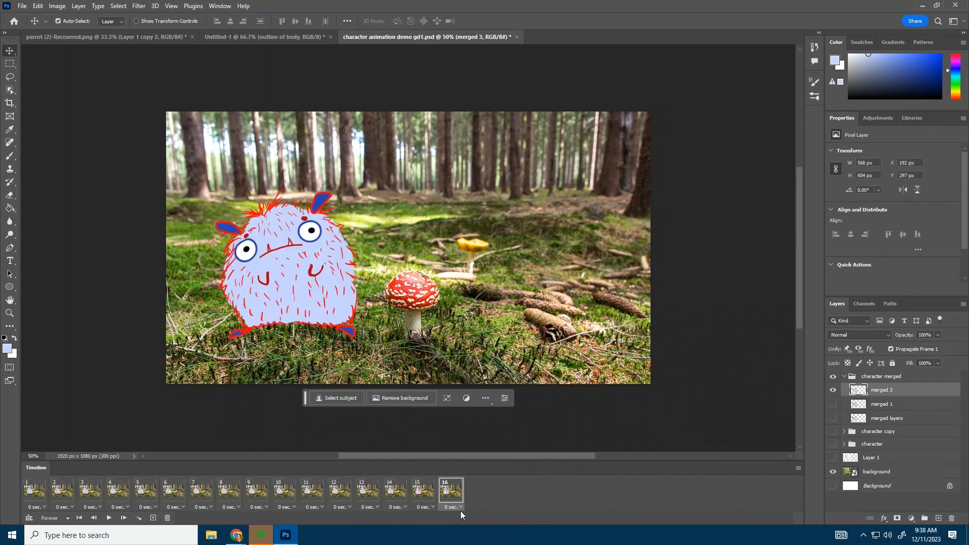
Compare frame 1 with frame 16 and play the animation
click(41, 490)
click(450, 490)
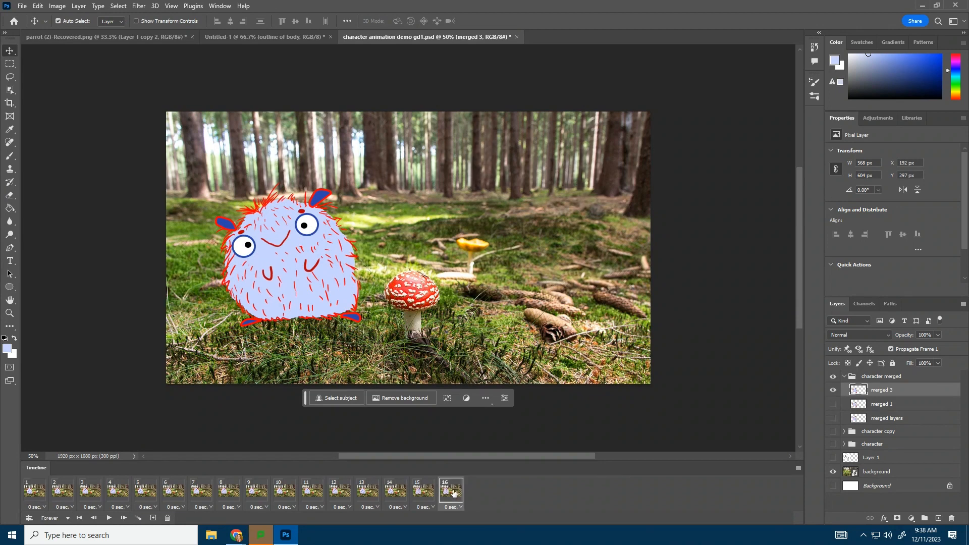
click(108, 518)
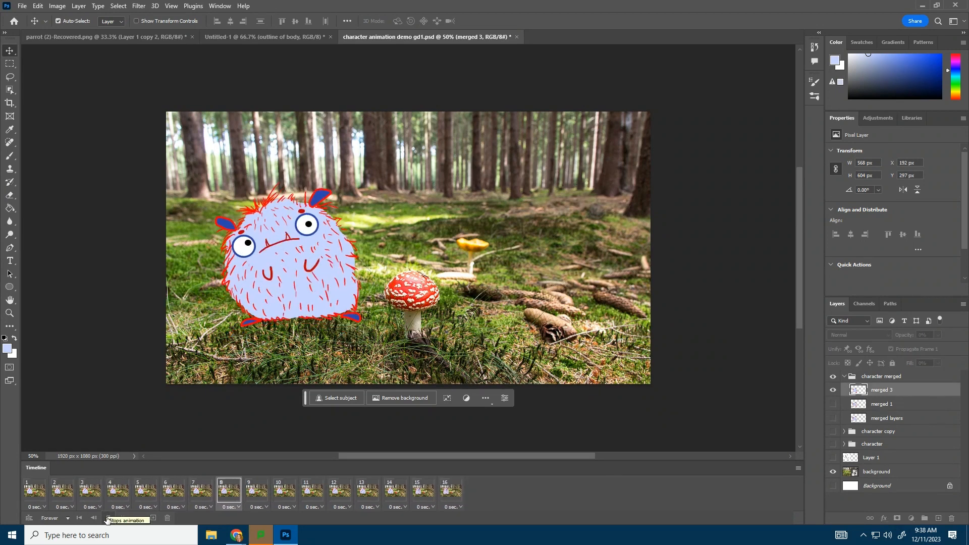
Stop the playback, turn off the overlapping "merged 1" and "merged 3" layers in frame 15, and check frames 14 to 16
click(108, 519)
click(454, 492)
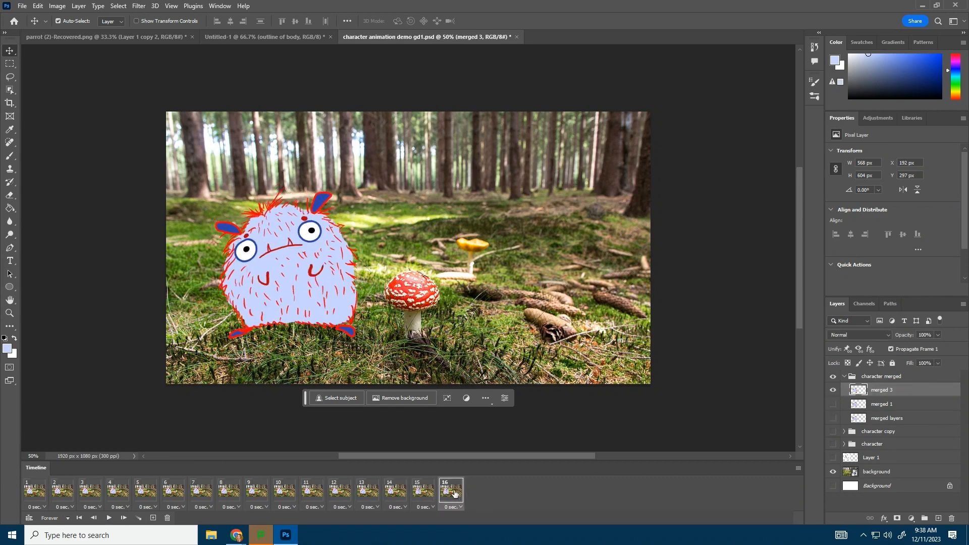
click(430, 494)
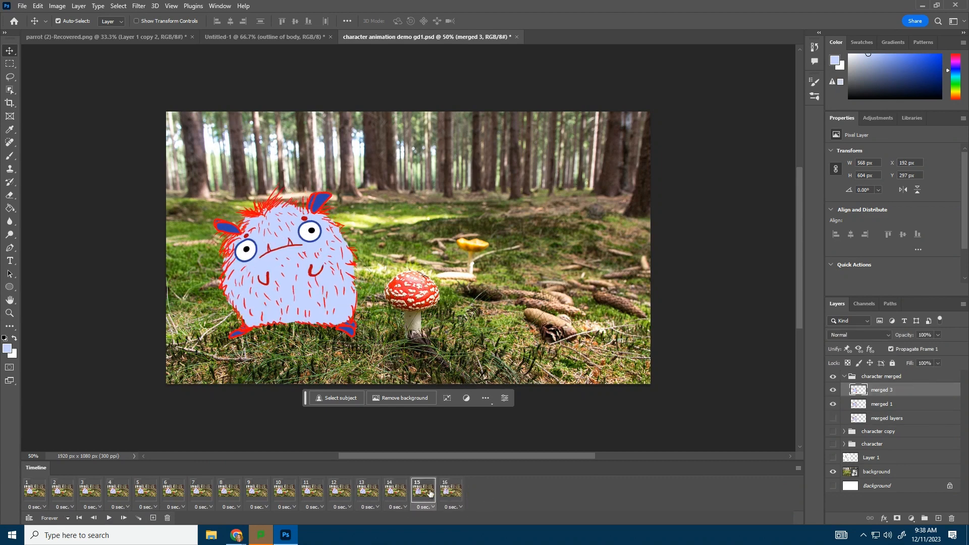
click(834, 404)
click(833, 390)
click(396, 490)
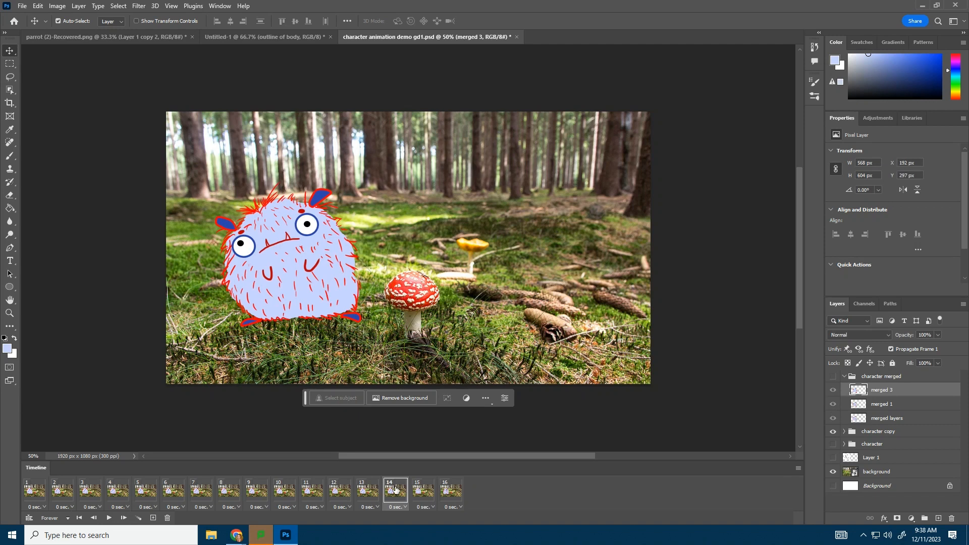
click(421, 492)
click(445, 493)
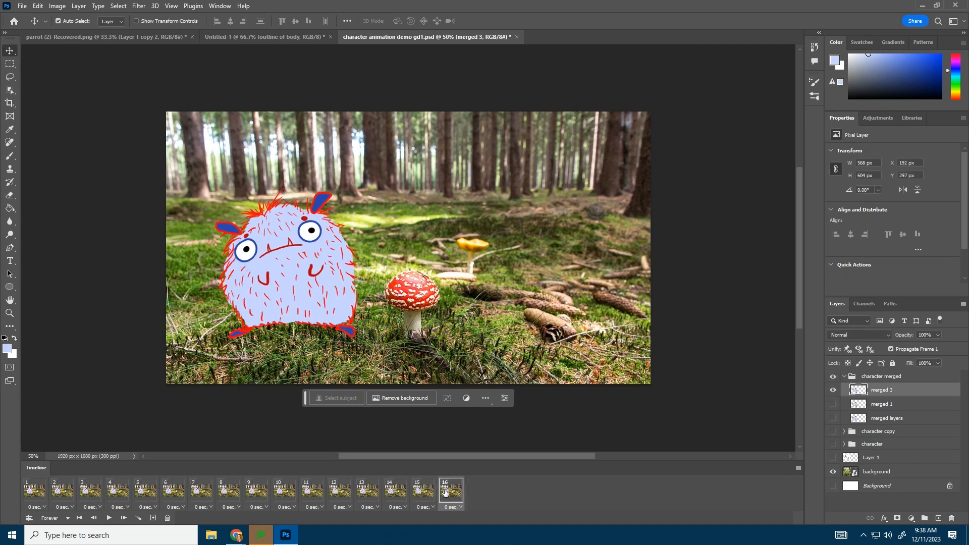
Add a seventeenth frame and duplicate the "merged 3" layer as "merged 3 copy"
click(153, 518)
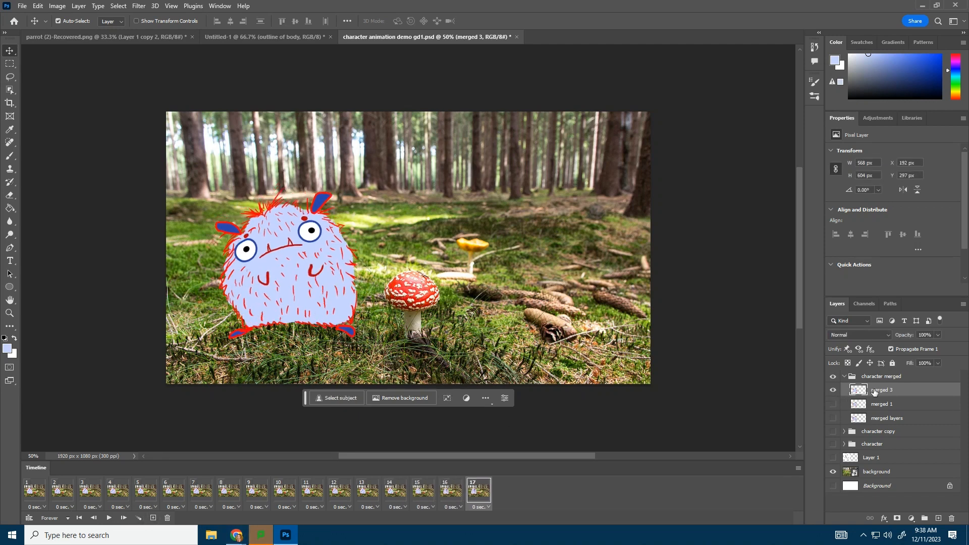
right_click(908, 393)
click(833, 165)
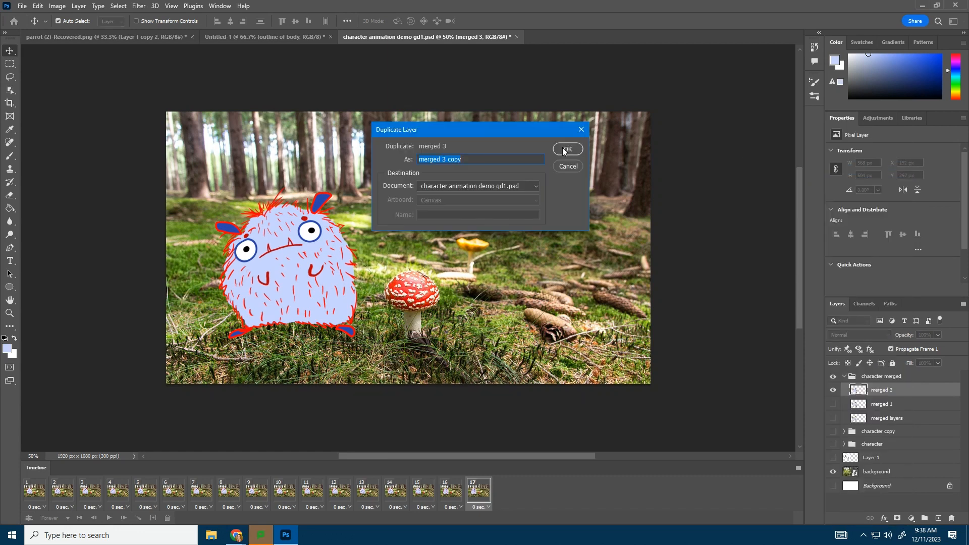
key(Return)
Start a Puppet Warp on "merged 3 copy", pin the ears, body, arms and feet, and pull the body's left edge slightly inward
click(37, 5)
click(60, 222)
click(250, 232)
click(220, 226)
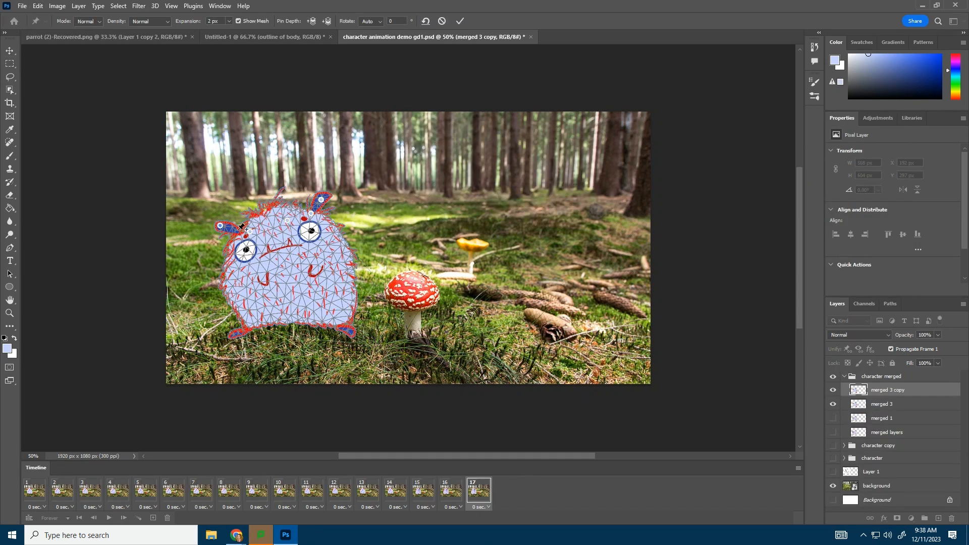
click(261, 314)
click(268, 280)
click(351, 328)
click(300, 244)
click(344, 255)
drag(231, 270, 241, 269)
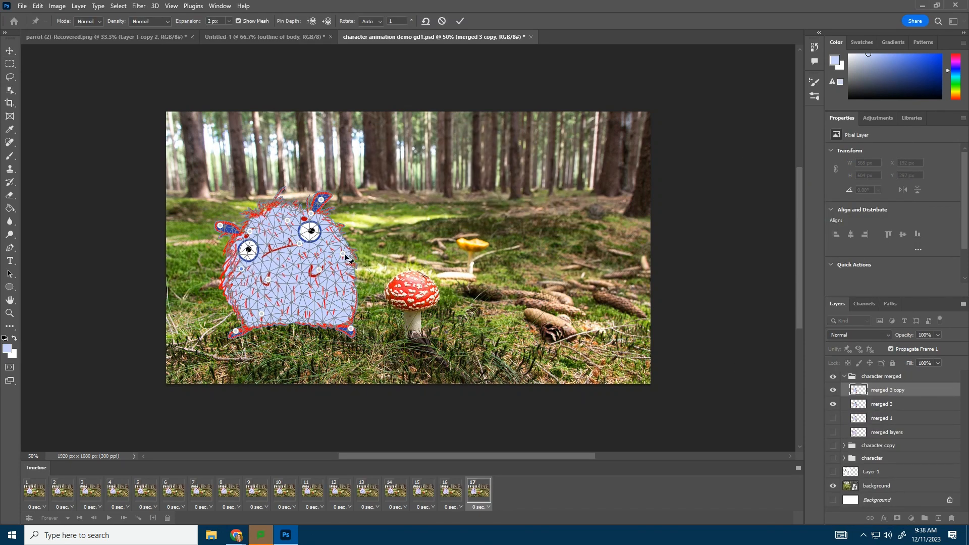
Pull the body's right edge and right foot outward, lower the left foot, bend both ears to the right, and apply the Puppet Warp
drag(343, 255, 354, 255)
drag(351, 329, 361, 329)
drag(235, 332, 238, 338)
drag(250, 232, 257, 232)
drag(311, 214, 337, 206)
drag(220, 226, 231, 217)
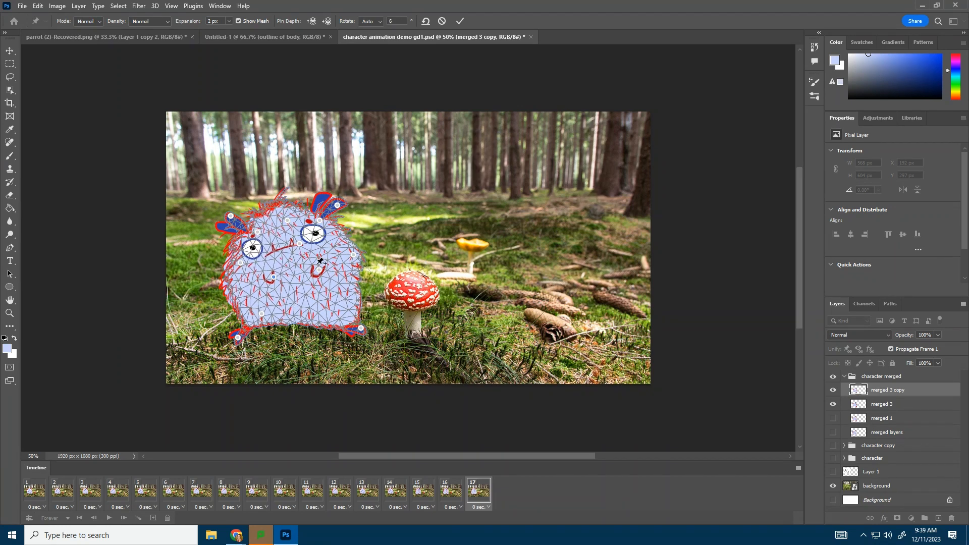
key(Return)
Play the animation, turn off Propagate Frame 1, and check frames 14 to 17 for overlapping character layers
click(451, 491)
key(space)
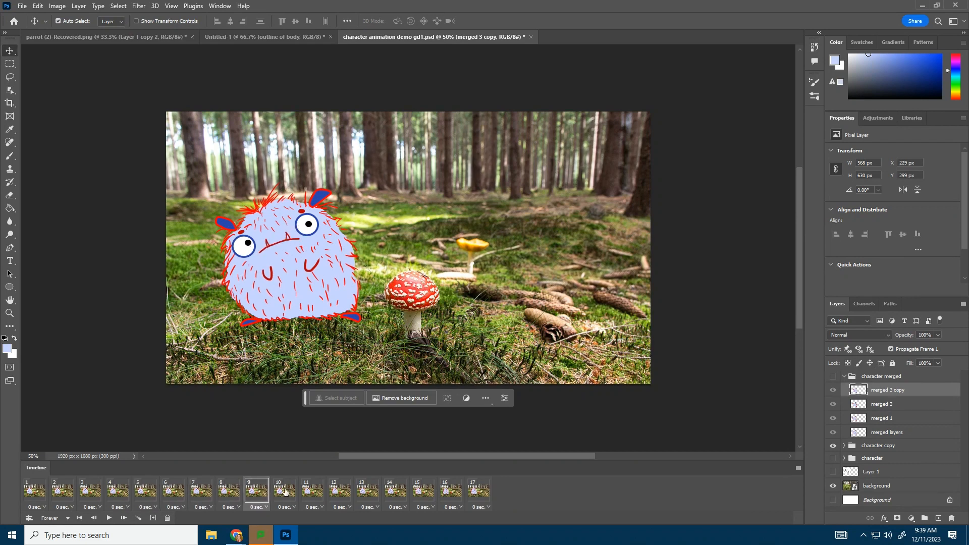
click(893, 349)
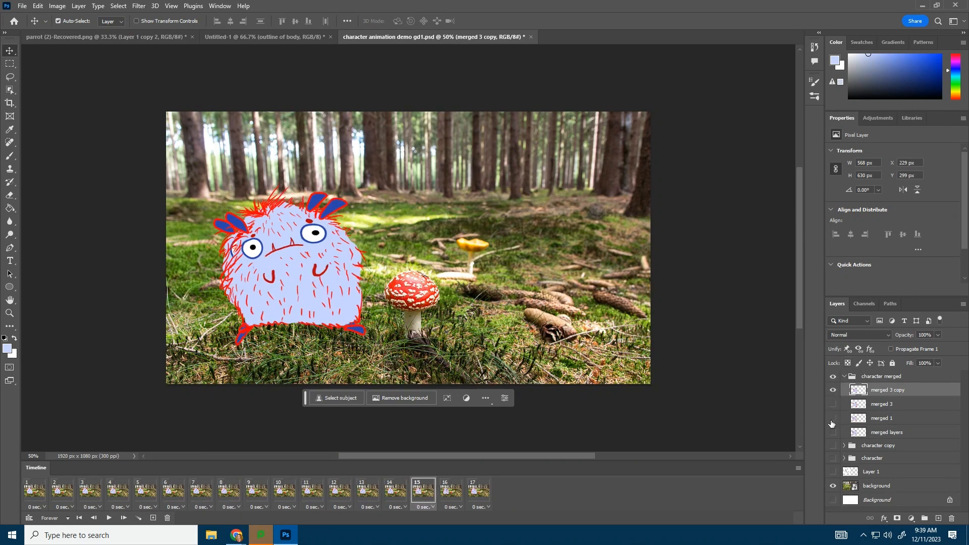
click(396, 500)
click(424, 499)
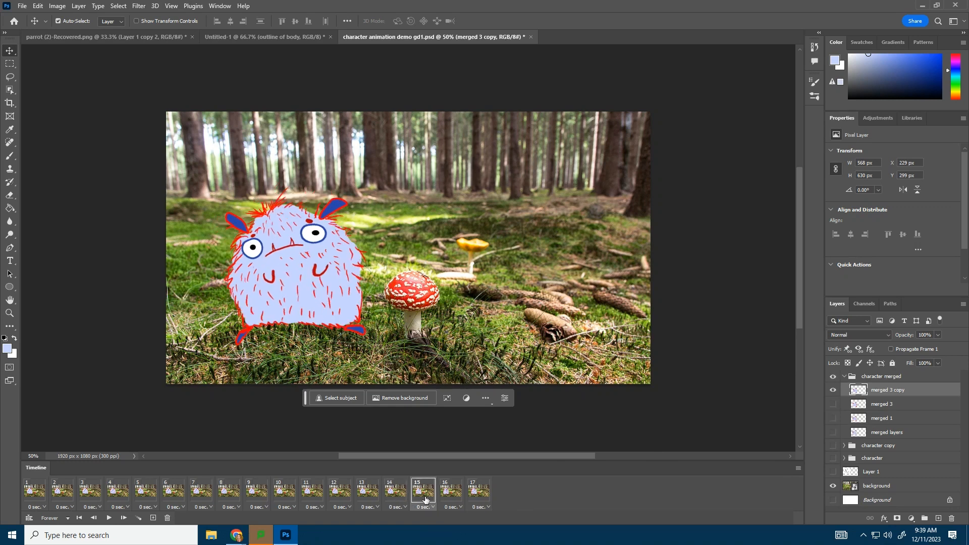
click(449, 500)
click(470, 500)
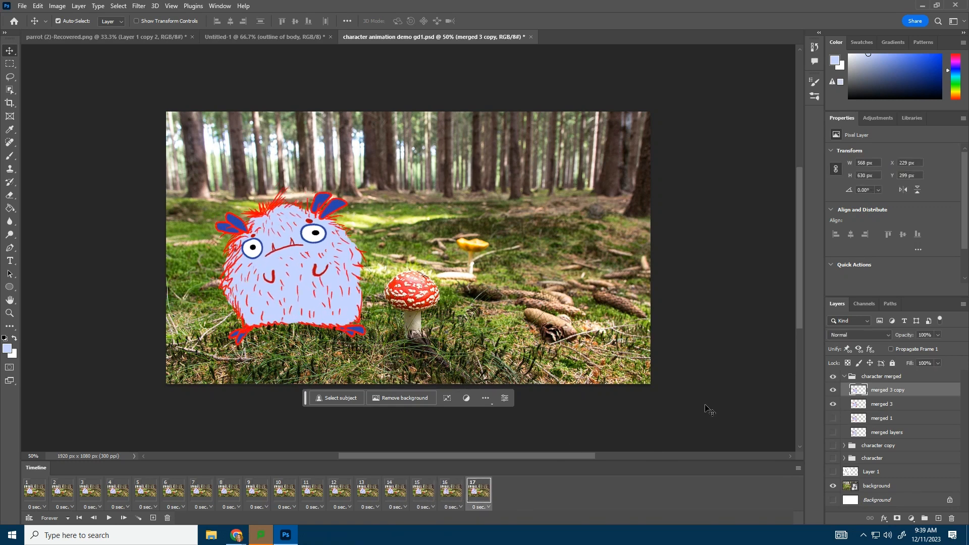
Hide "merged 3" in frame 17 and compare frames 12 to 16
click(833, 402)
click(445, 491)
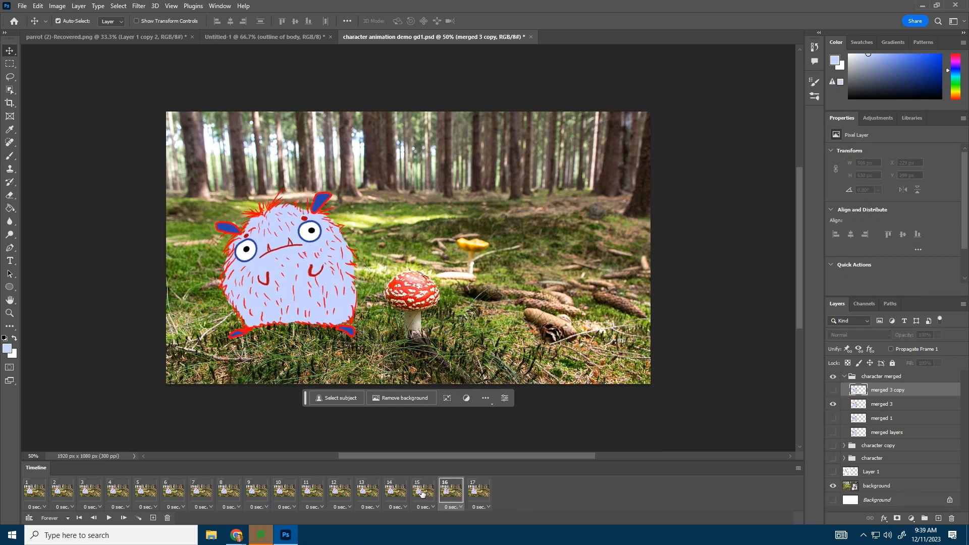
click(422, 492)
click(395, 494)
click(367, 494)
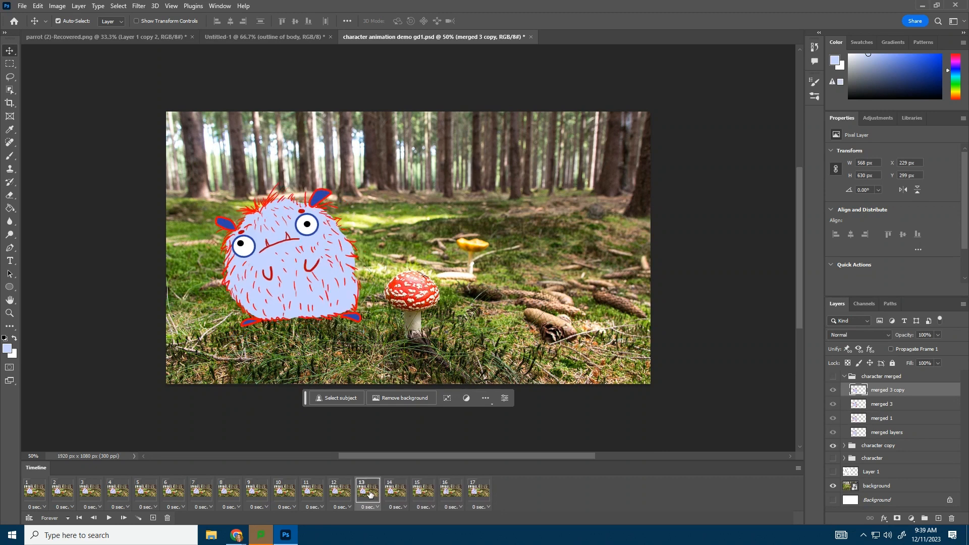
click(343, 496)
click(363, 495)
click(385, 496)
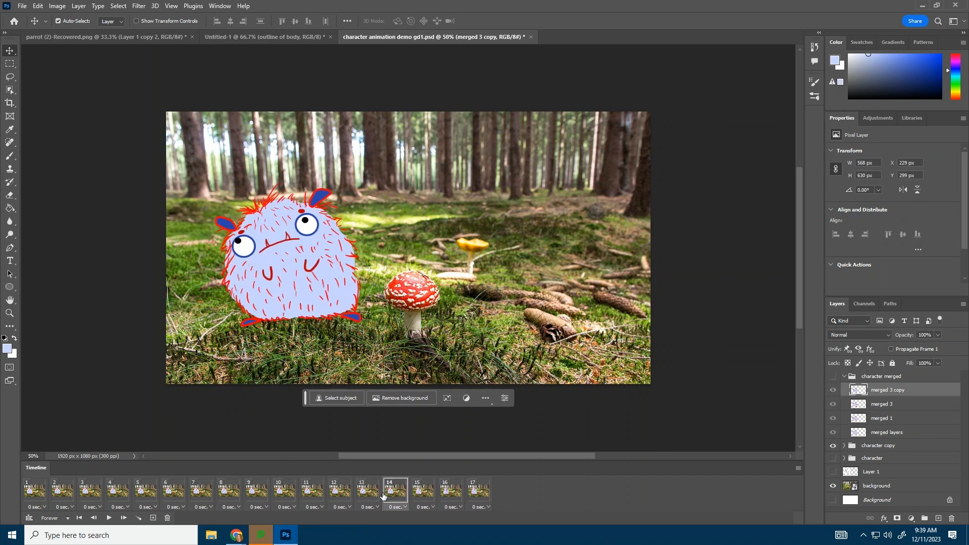
click(422, 494)
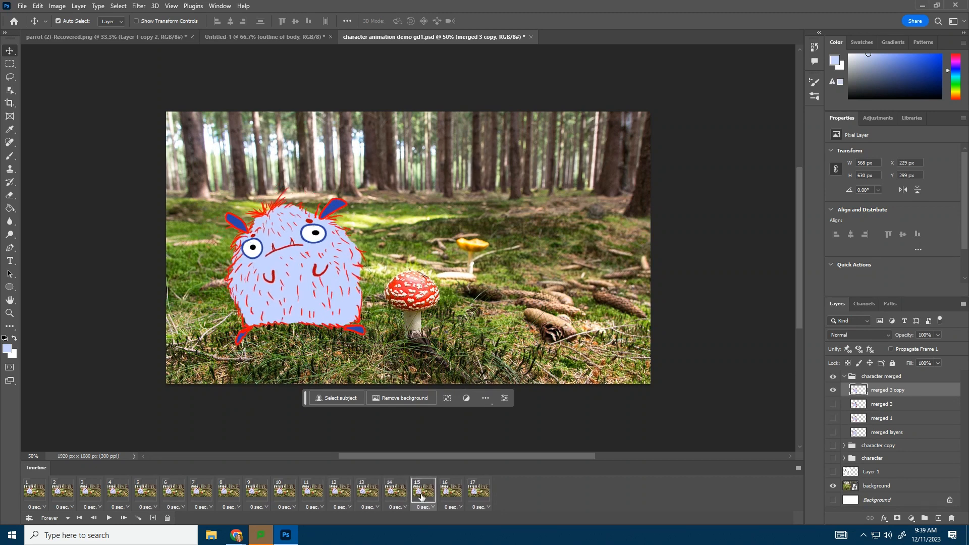
Show "merged layers" in frame 15, and show "merged 1" instead of "merged 3" in frame 16
click(833, 433)
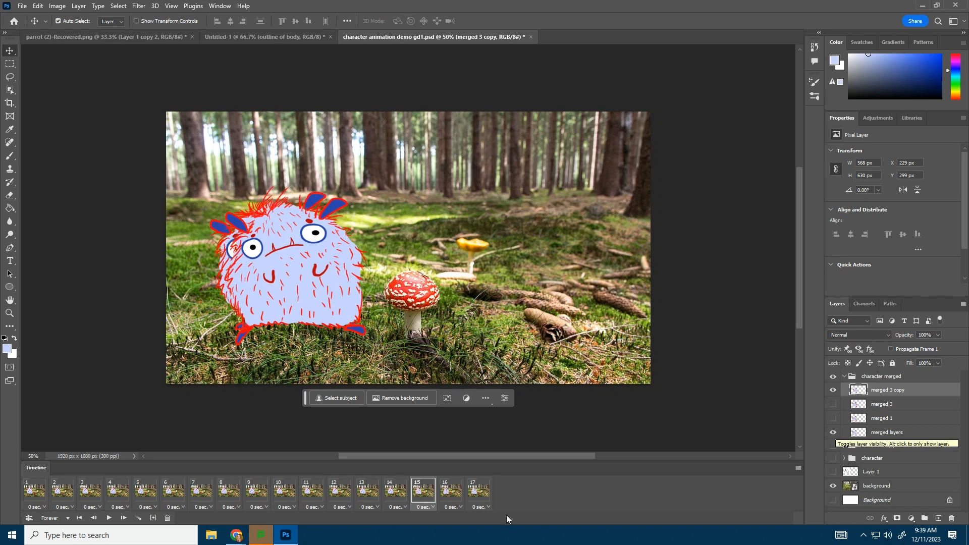
click(451, 498)
click(833, 418)
click(834, 404)
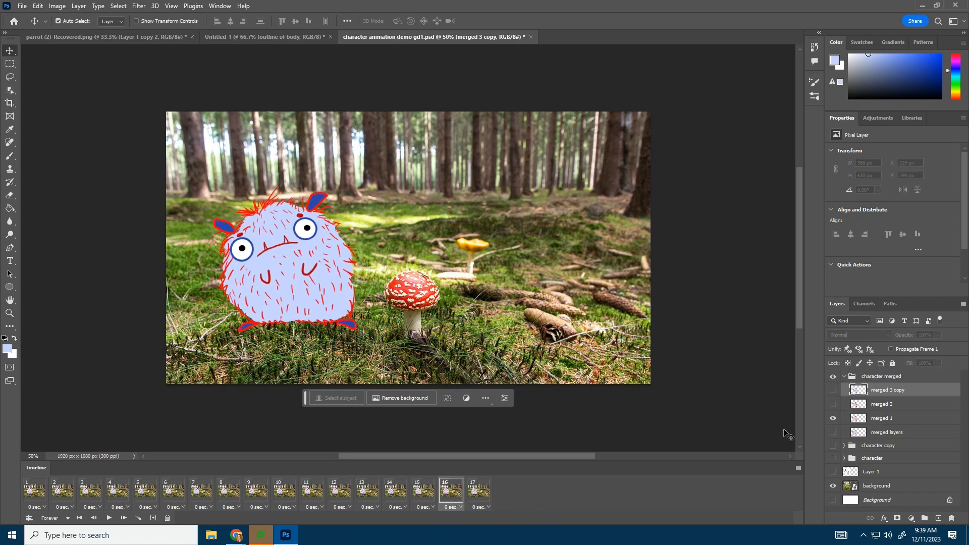
Show only "merged 3" in frame 17, and add an eighteenth frame that shows "merged 3 copy" in its place
click(476, 490)
click(833, 405)
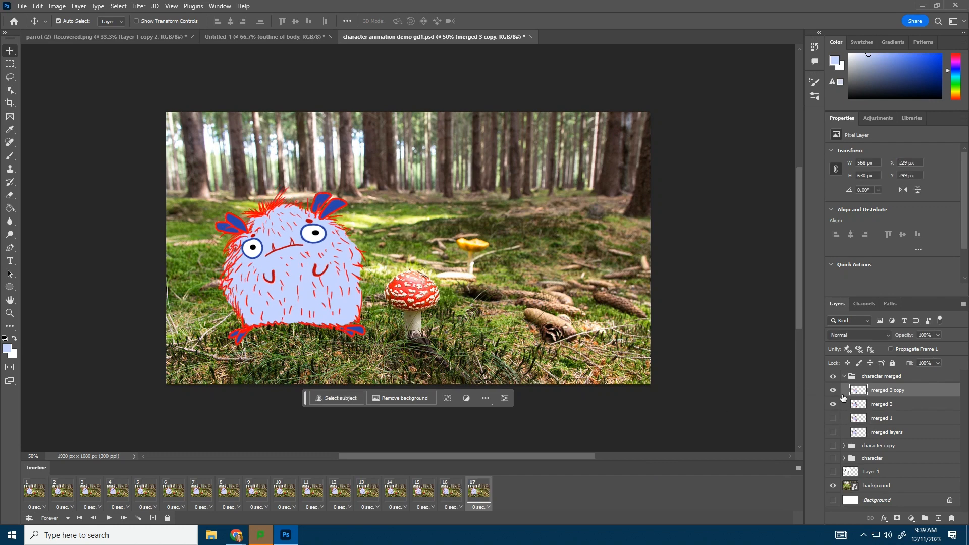
click(834, 391)
click(153, 518)
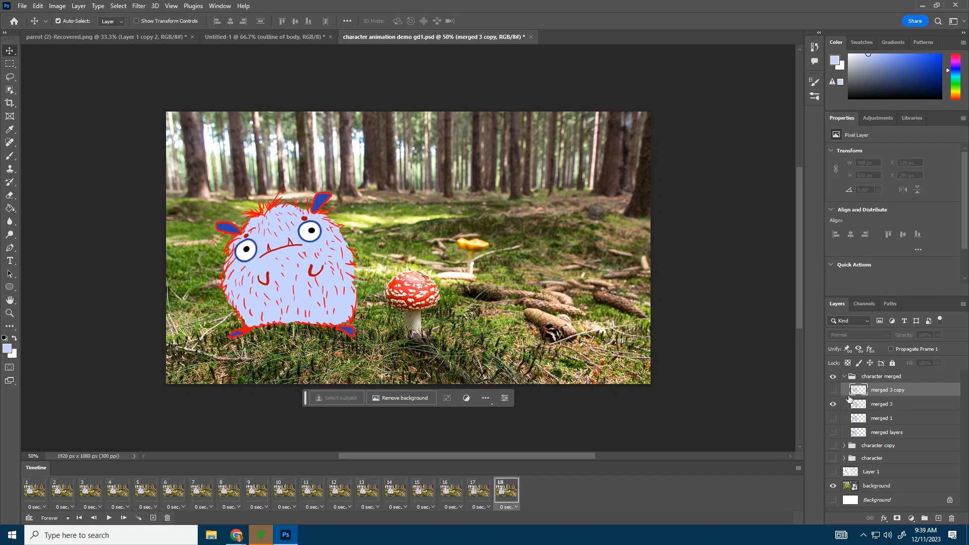
click(834, 391)
click(833, 405)
Preview the animation, review frames 11 to 15, and hide "merged 3 copy" in frame 15
click(108, 518)
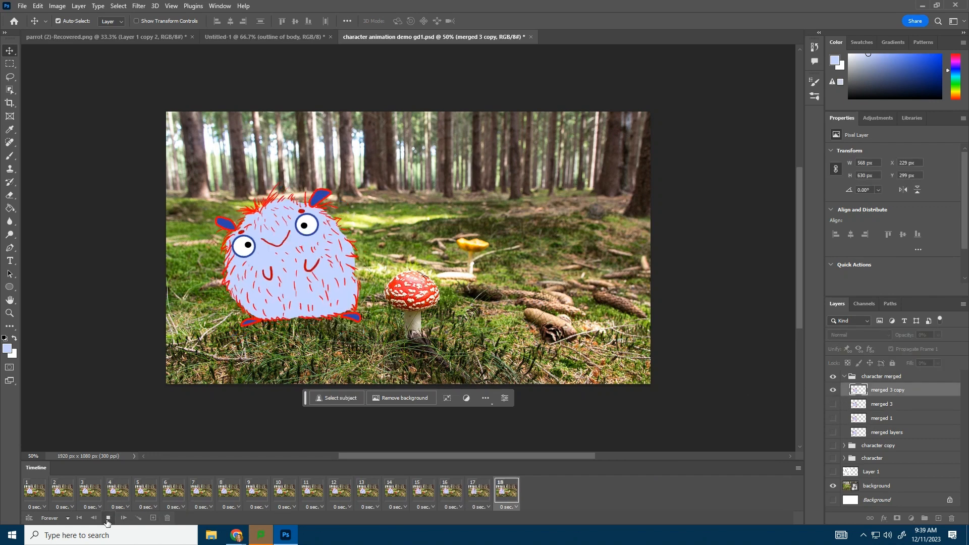
click(107, 519)
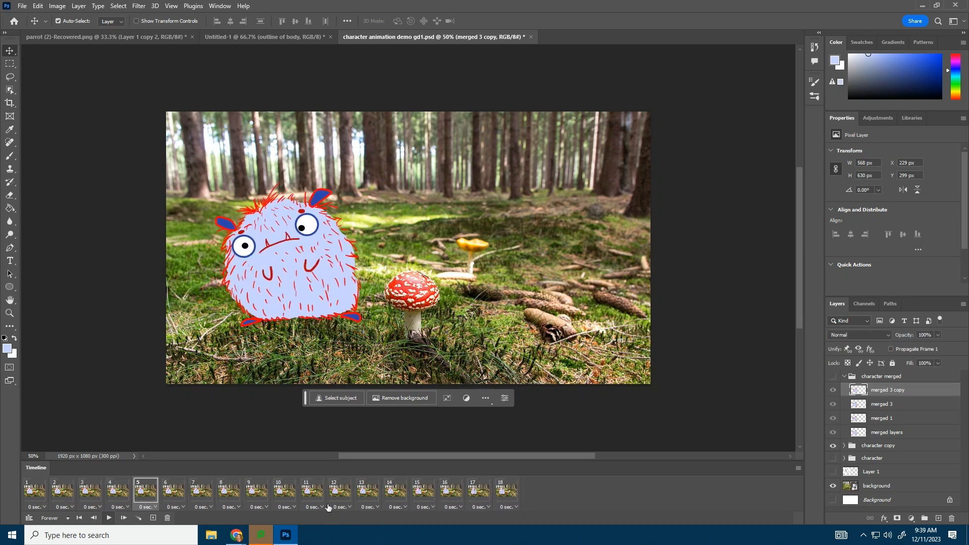
click(360, 494)
click(337, 493)
click(301, 491)
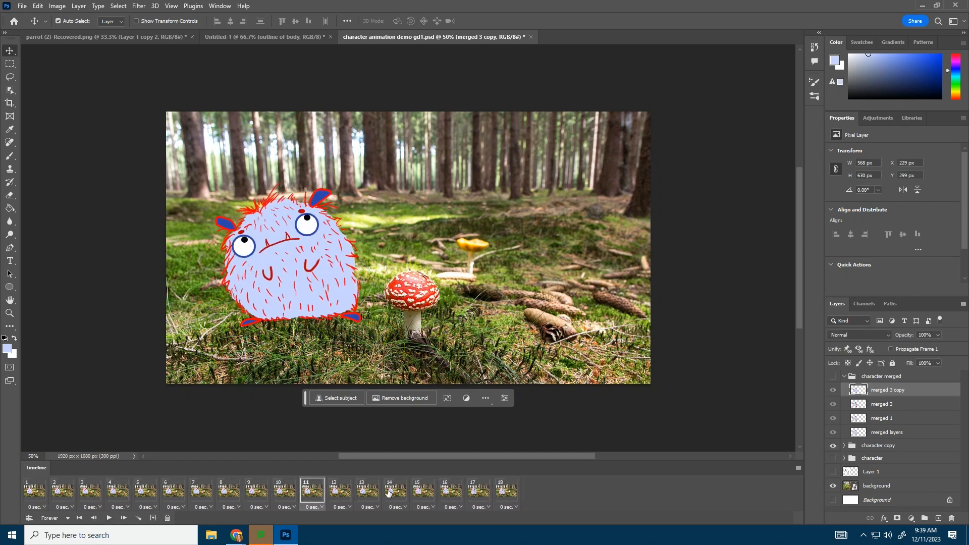
click(400, 494)
click(423, 492)
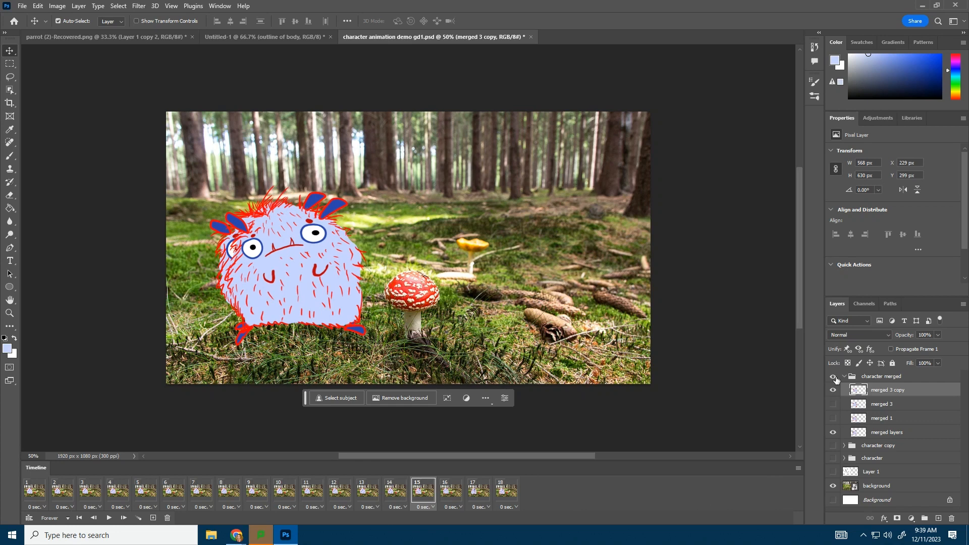
click(834, 390)
Review frames 15 to 18 and play the animation to check the body movement
click(453, 492)
click(487, 494)
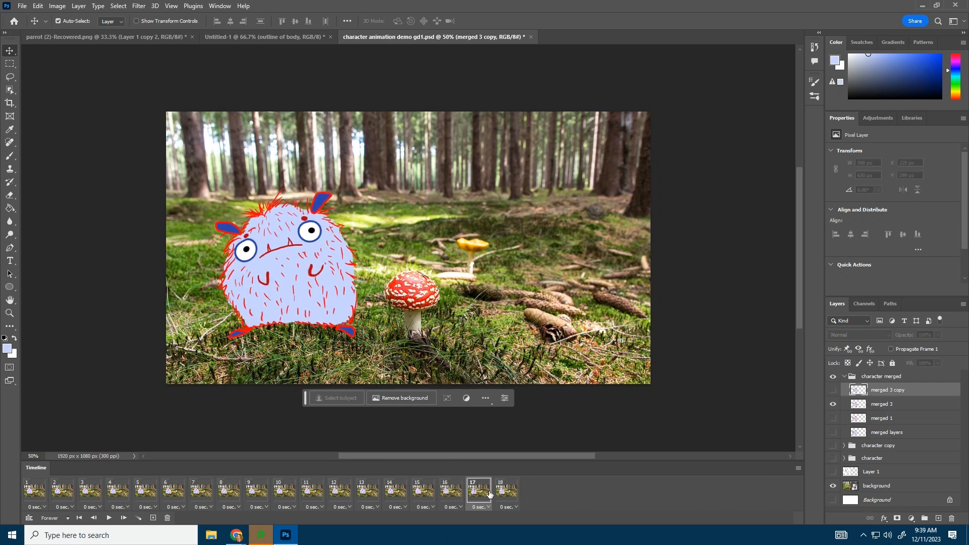
click(505, 494)
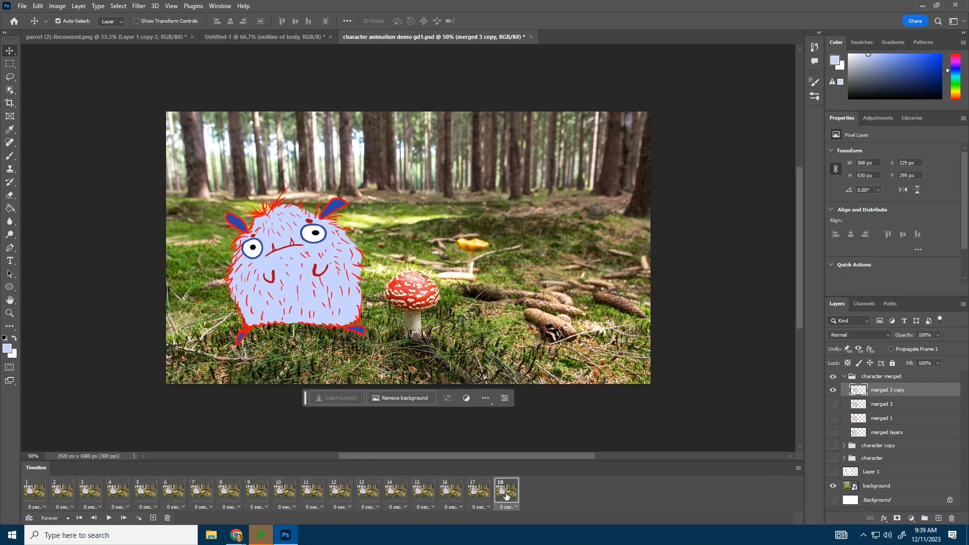
click(109, 518)
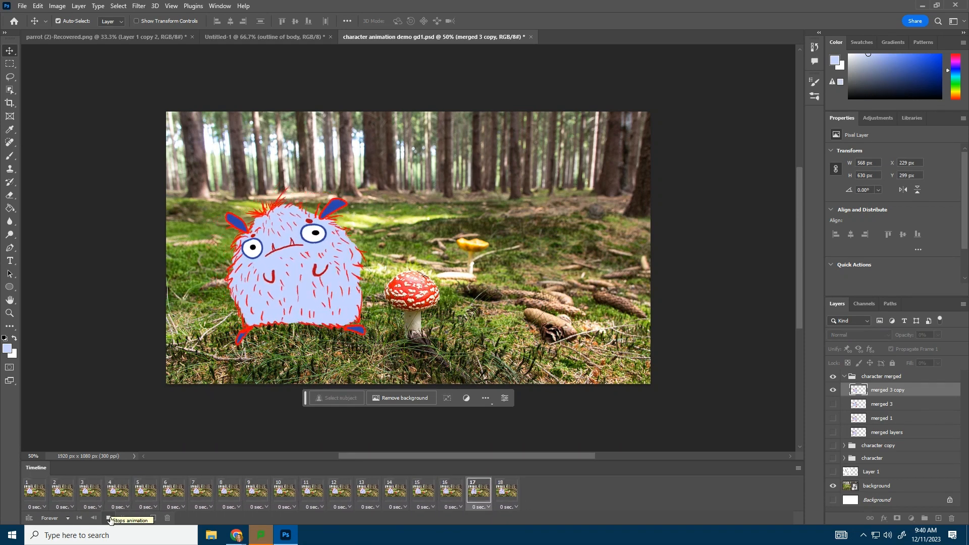
click(110, 520)
click(423, 491)
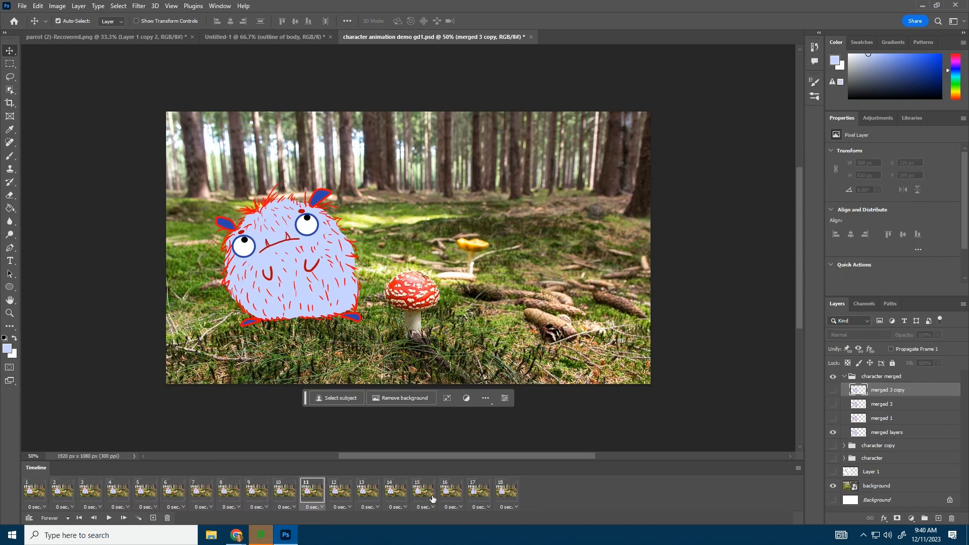
click(451, 491)
click(483, 492)
click(510, 492)
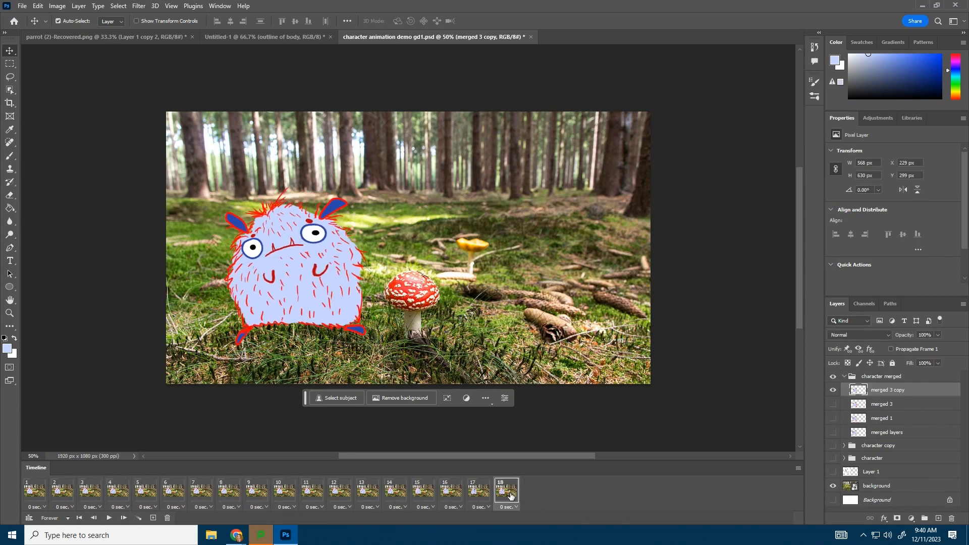
Add a nineteenth frame showing "merged 1" instead of "merged 3 copy", and move the character right to about X 225 px, Y 297 px
click(153, 518)
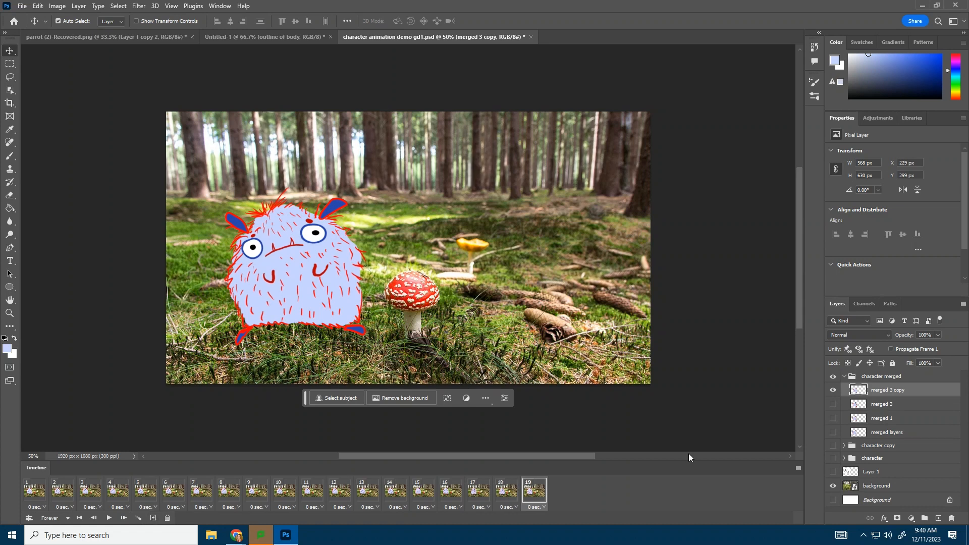
click(833, 390)
click(833, 418)
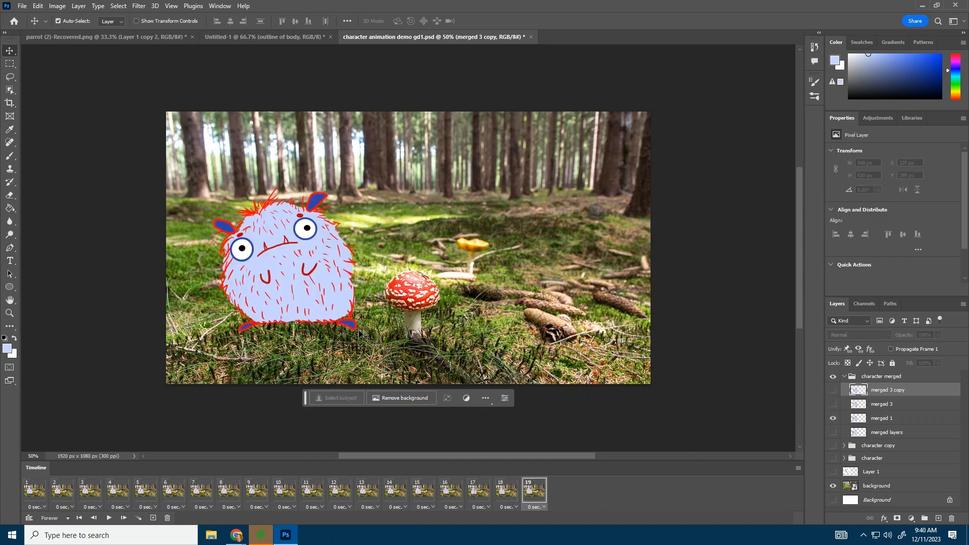
drag(268, 265, 277, 267)
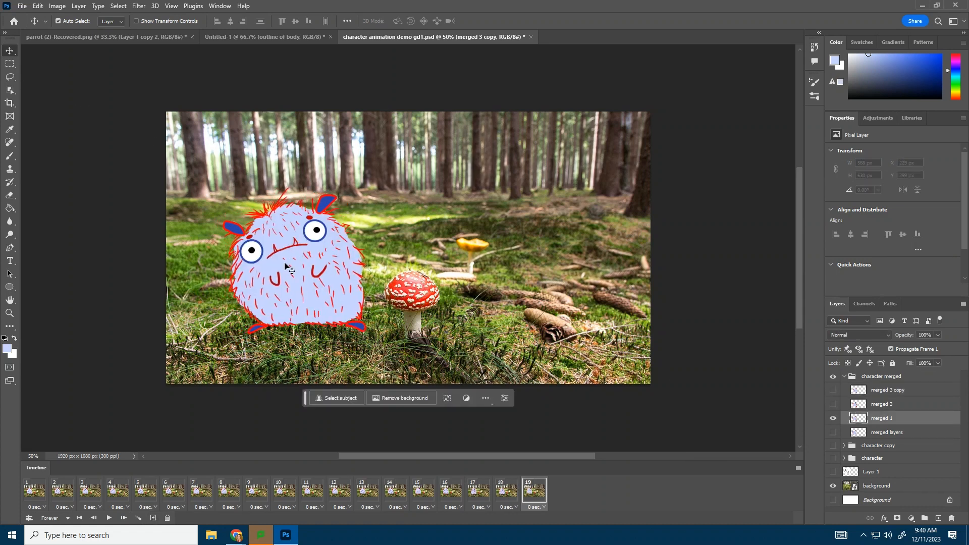
Add a twentieth frame showing "merged 3" instead of "merged 1", and move the character further right toward the red mushroom
click(153, 518)
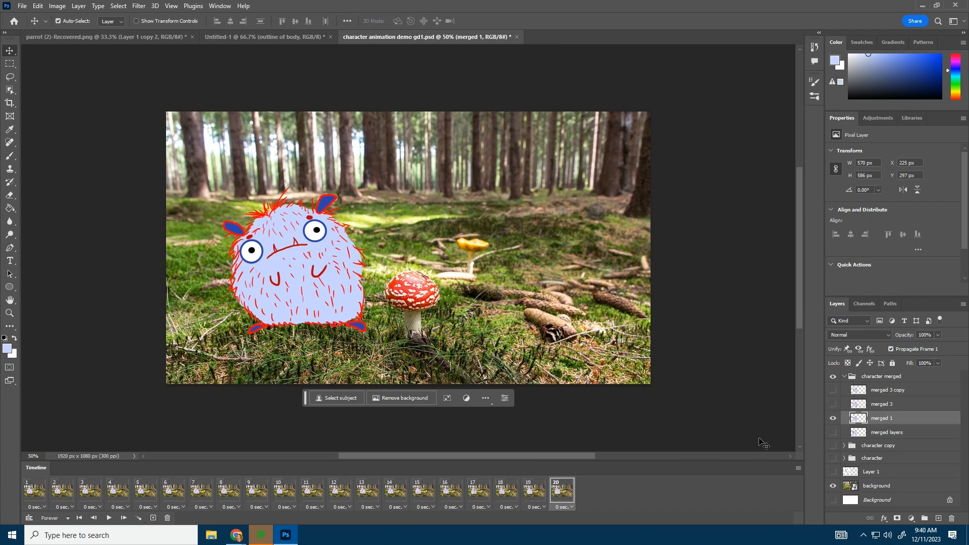
click(833, 418)
click(833, 405)
drag(321, 274, 343, 276)
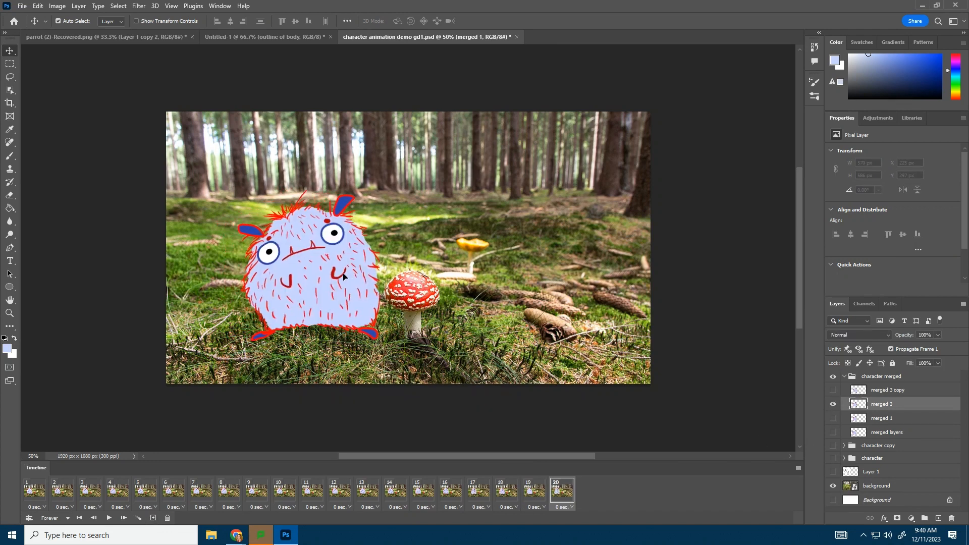
Add a twenty-first frame showing "merged 3 copy" instead of "merged 3", and move the character right to about X 362 px, Y 323 px
click(153, 518)
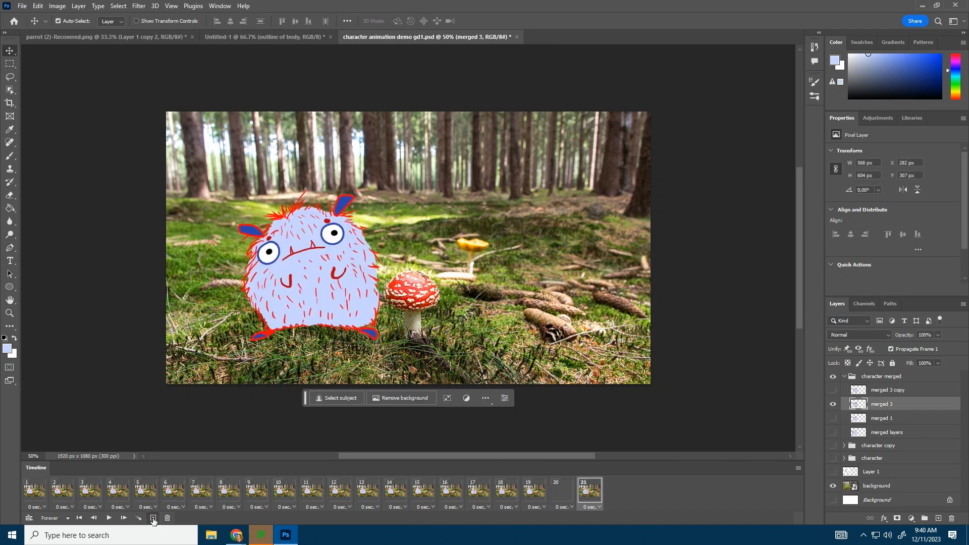
click(833, 405)
click(834, 390)
drag(360, 283, 380, 287)
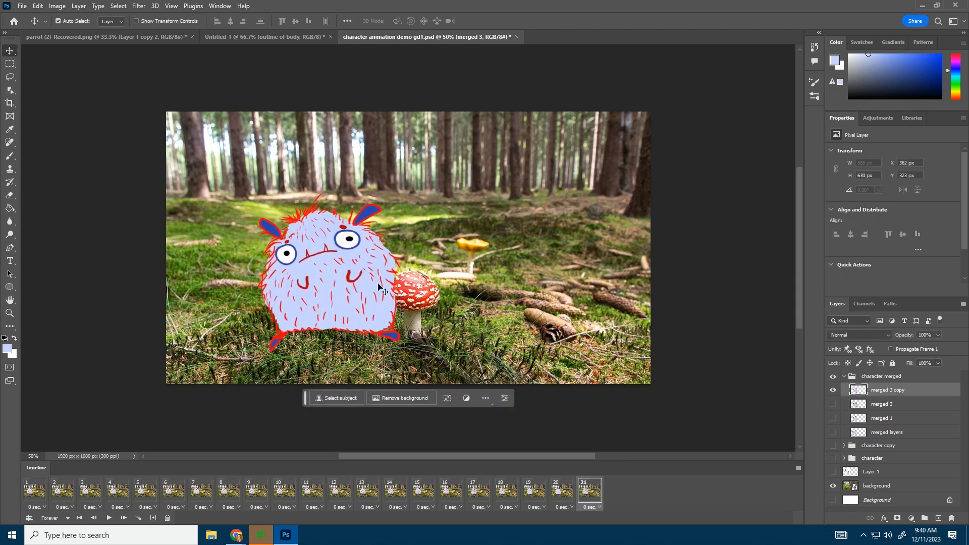
Play the animation through to check the character's walk, stop playback, and save the document
click(108, 518)
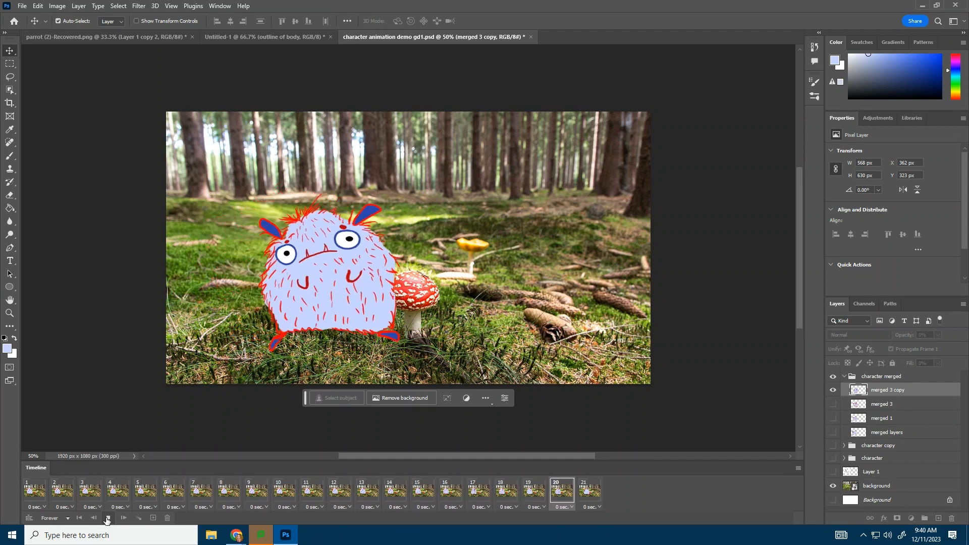
click(107, 518)
click(22, 6)
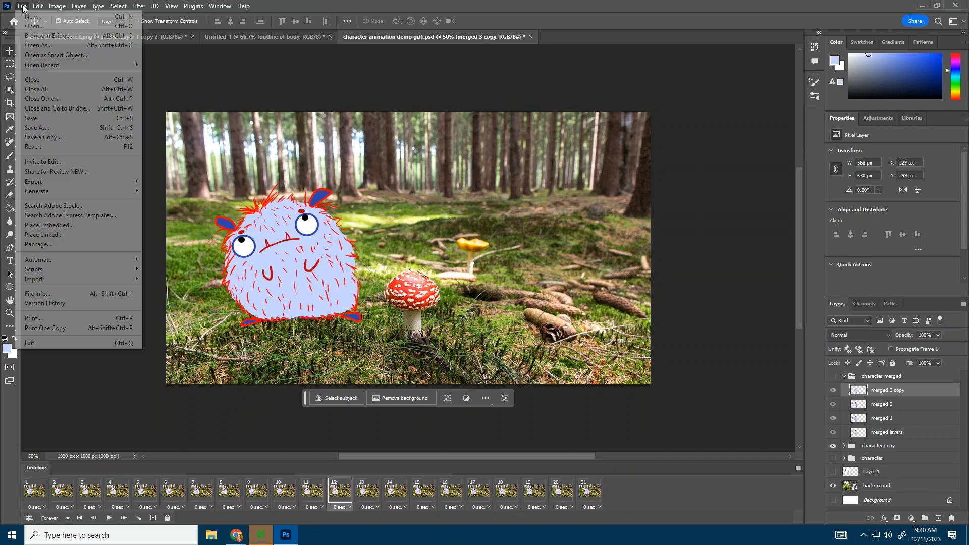
click(38, 119)
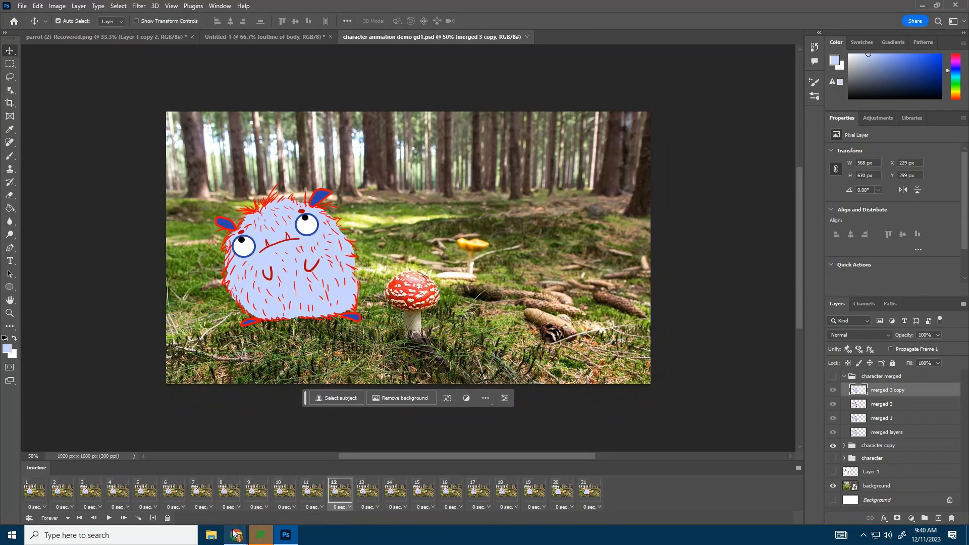
mouse_move(235, 534)
click(212, 469)
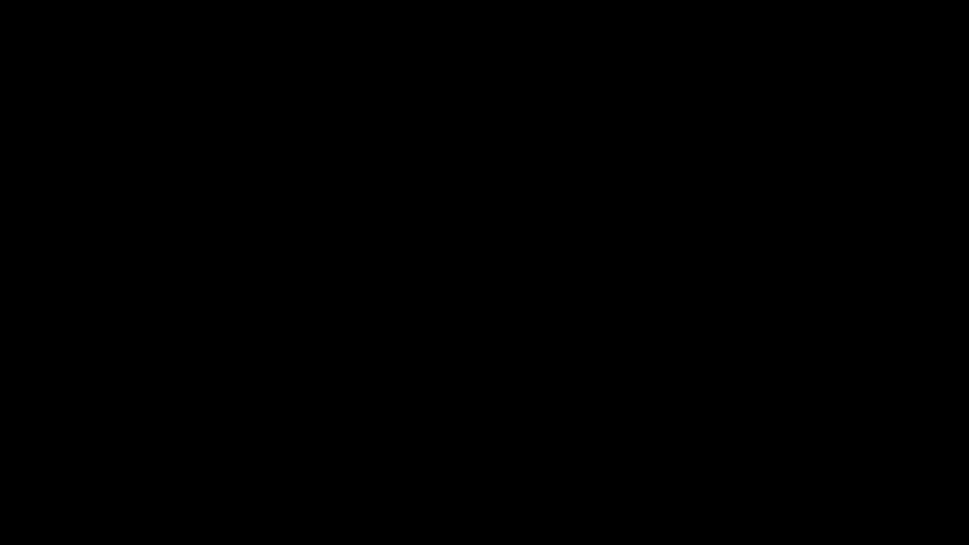